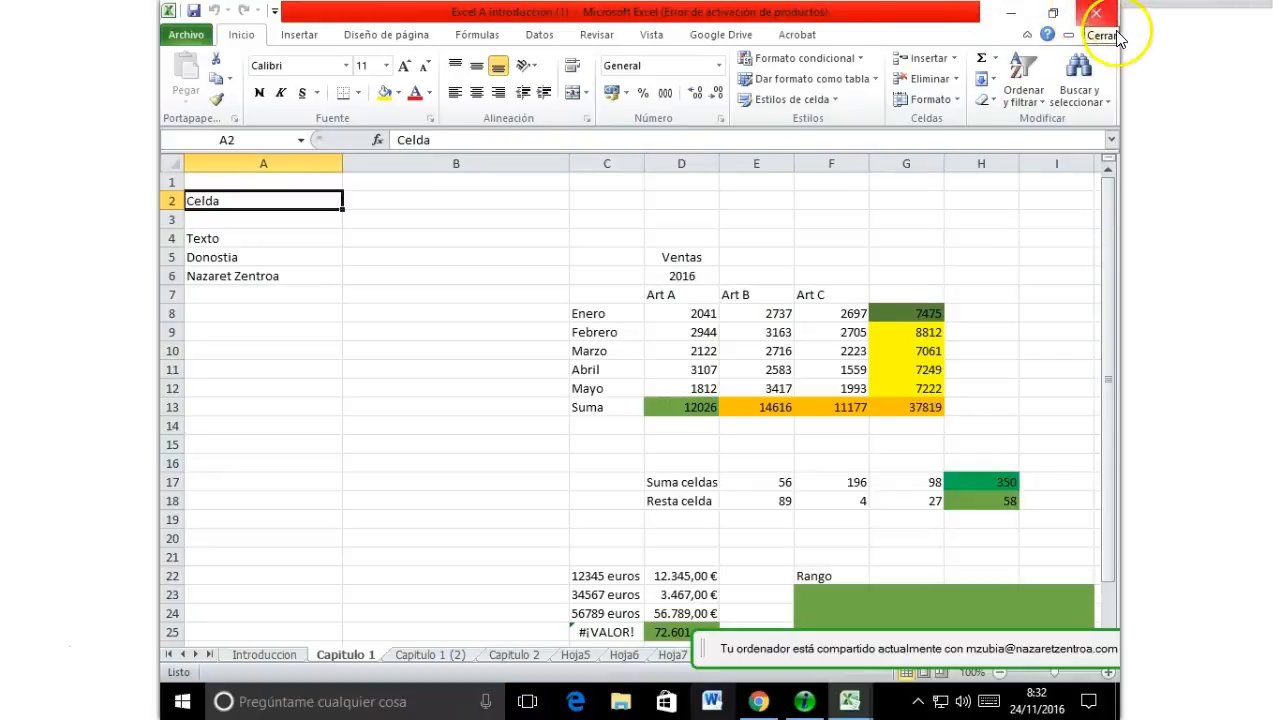
Step: Look through the workbook's sheets from Introduccion to Hoja7 and return to the Introduccion sheet
click(254, 658)
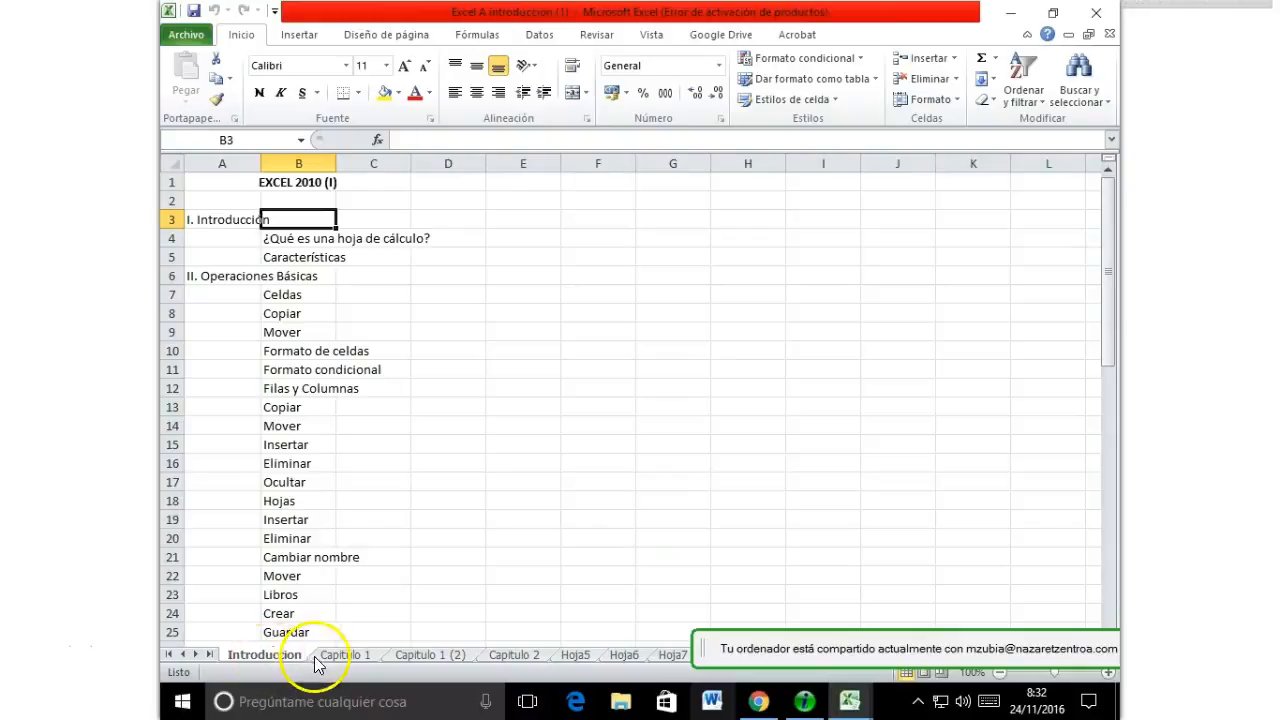
click(345, 658)
click(430, 656)
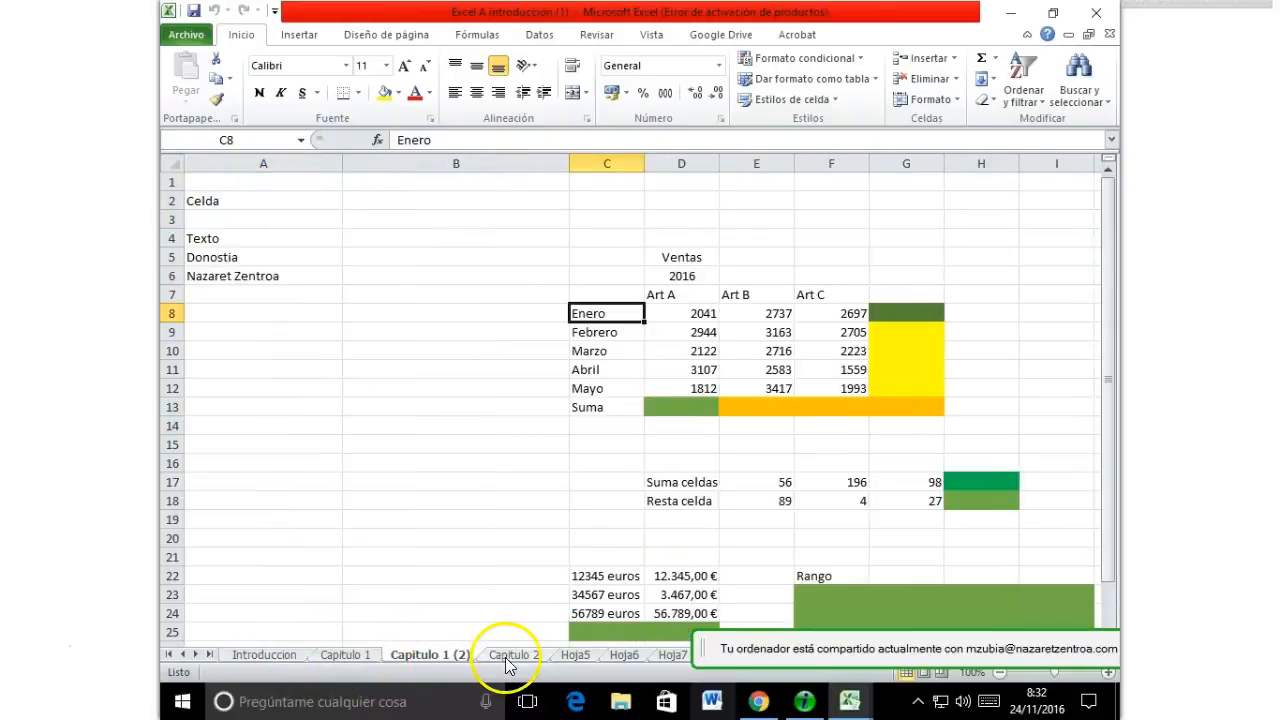
click(514, 656)
click(578, 656)
click(630, 656)
click(668, 656)
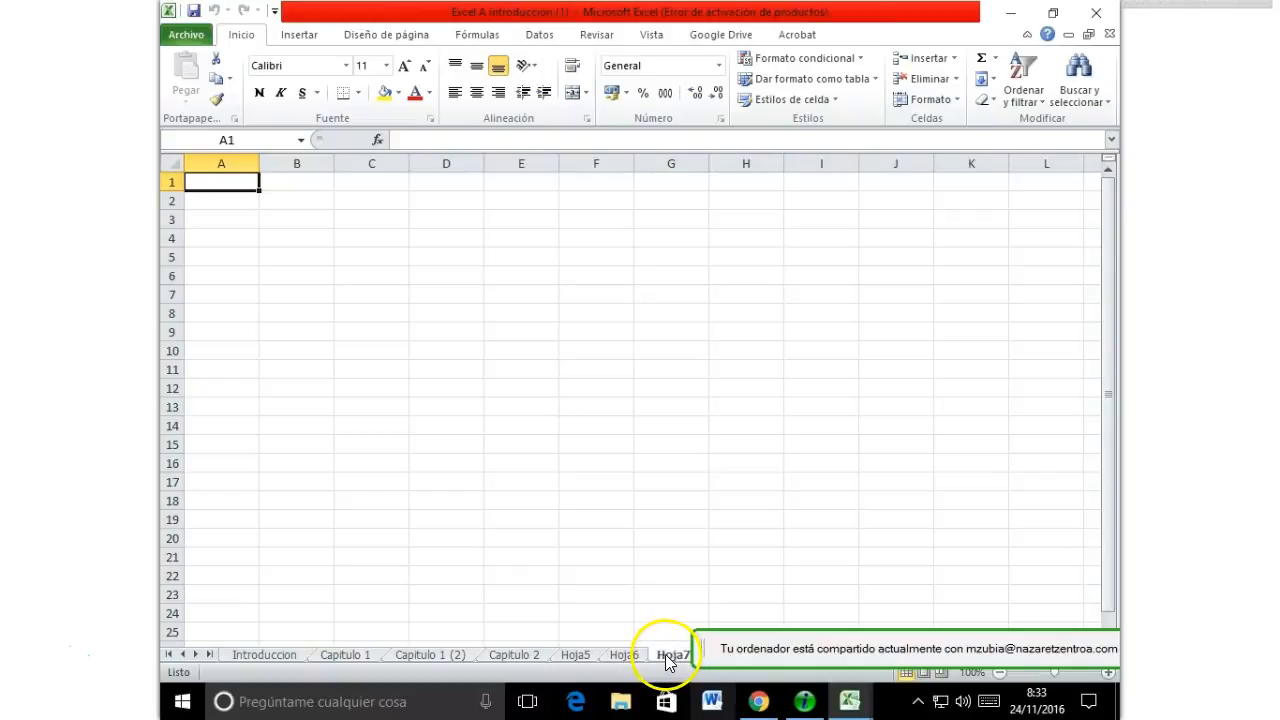
click(285, 658)
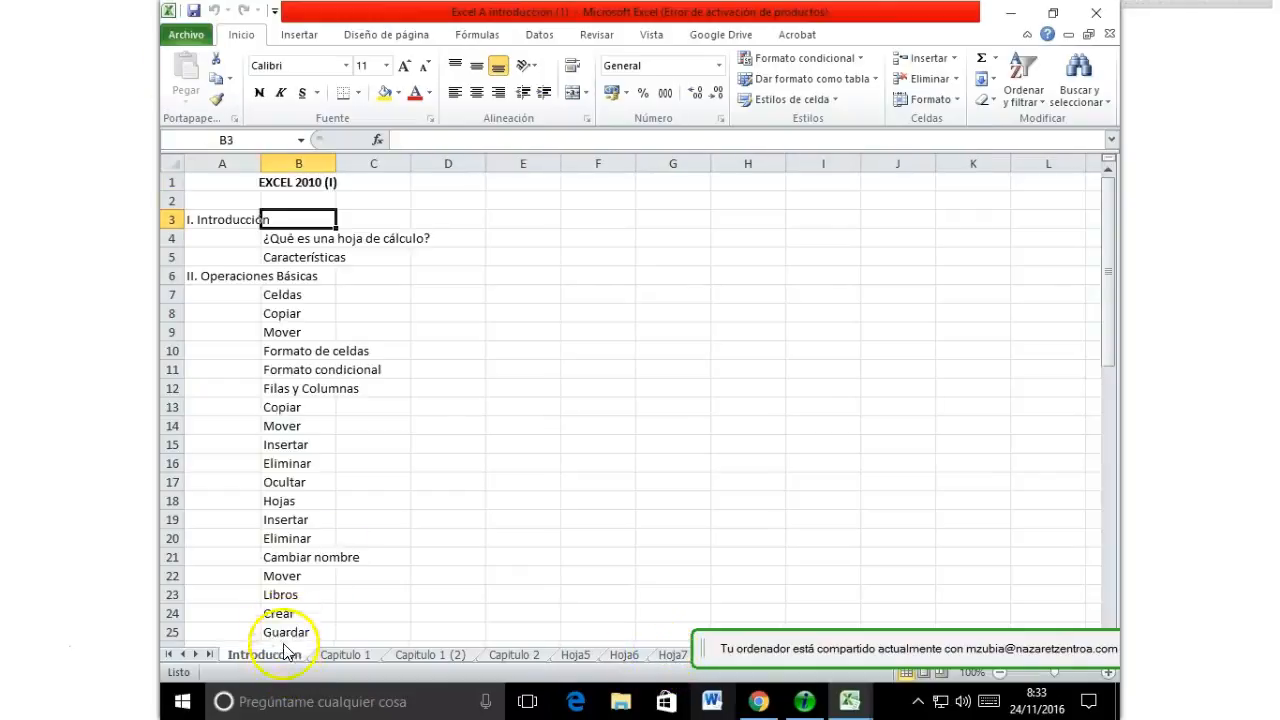
Step: Check the file name and type offered for saving the workbook under another name, and close the dialog without saving
click(193, 42)
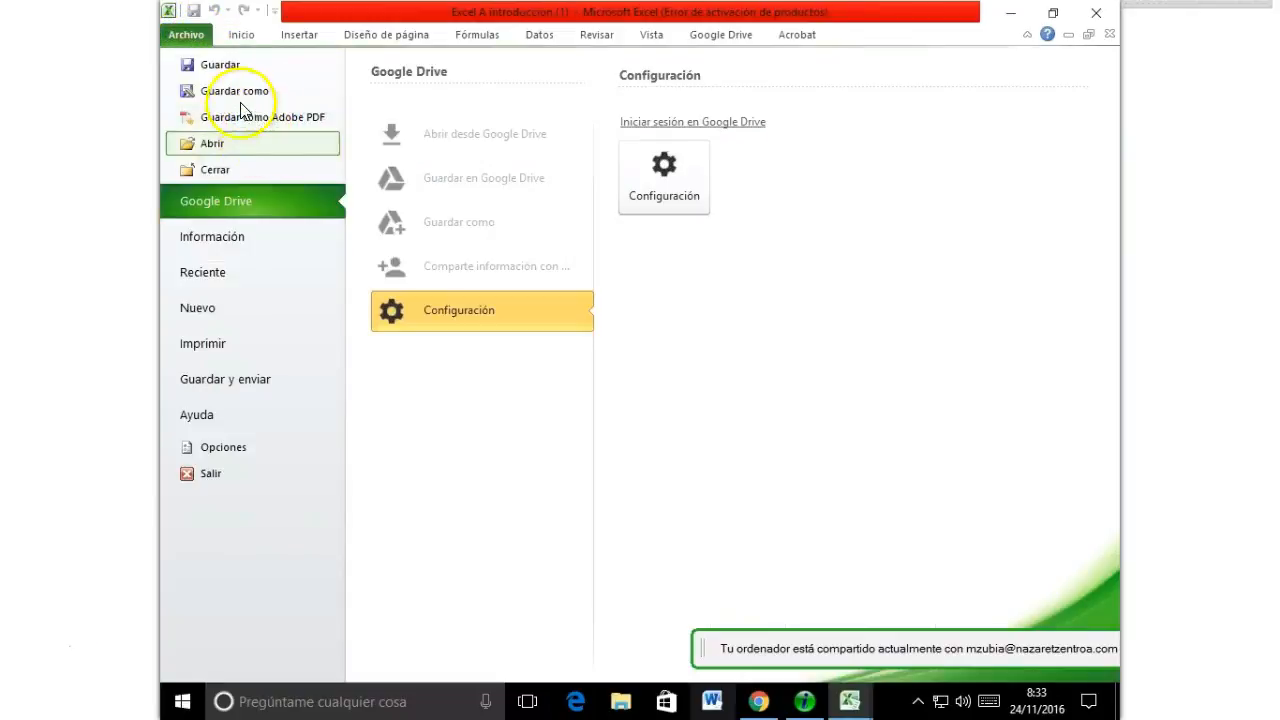
click(245, 92)
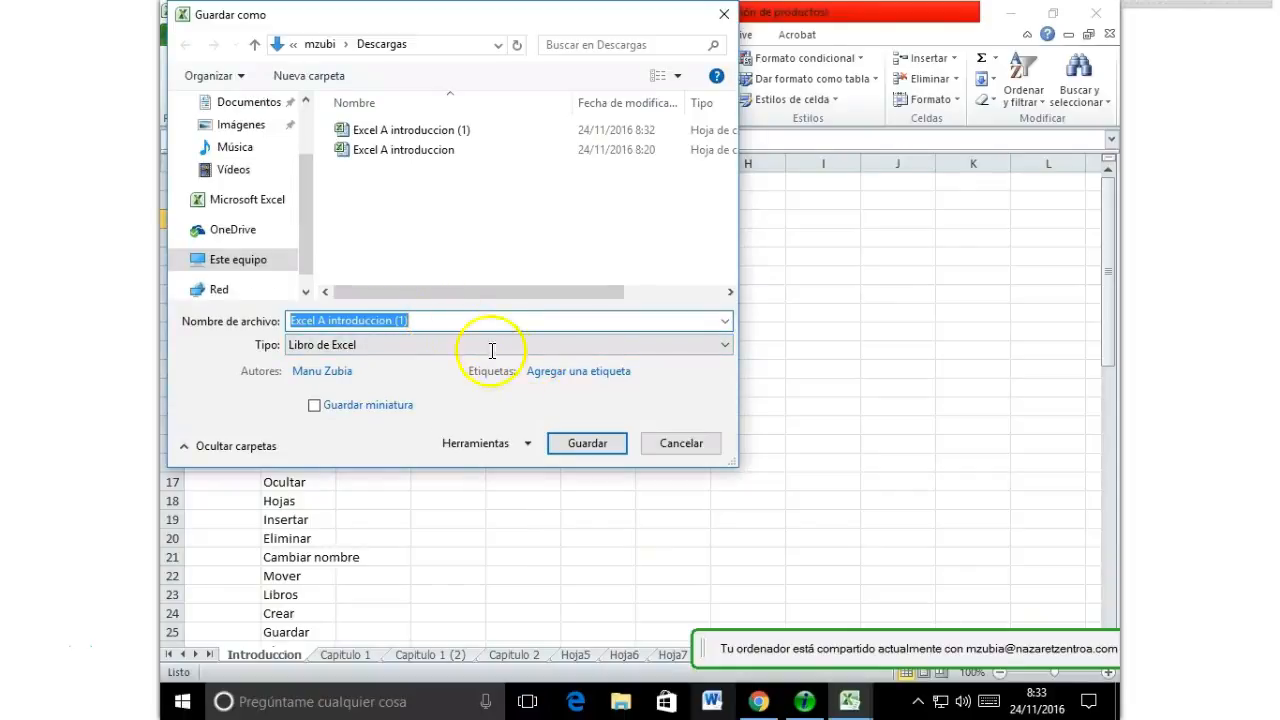
click(681, 444)
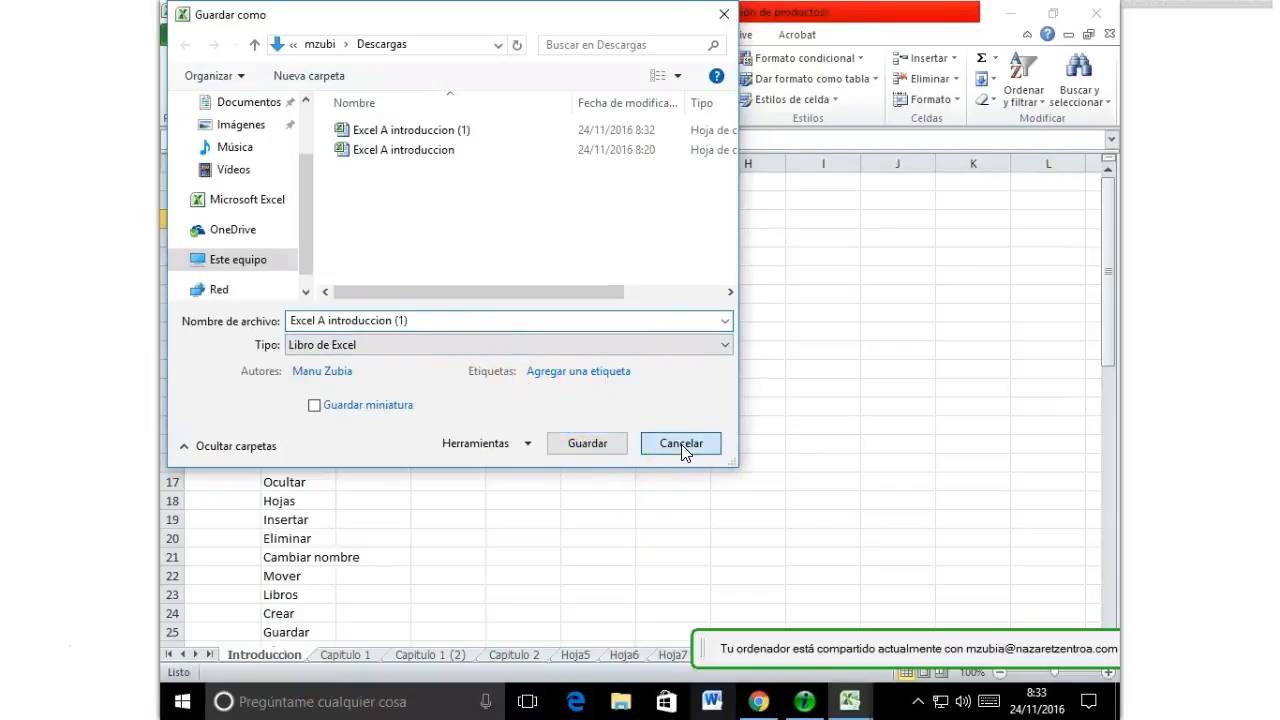
click(329, 297)
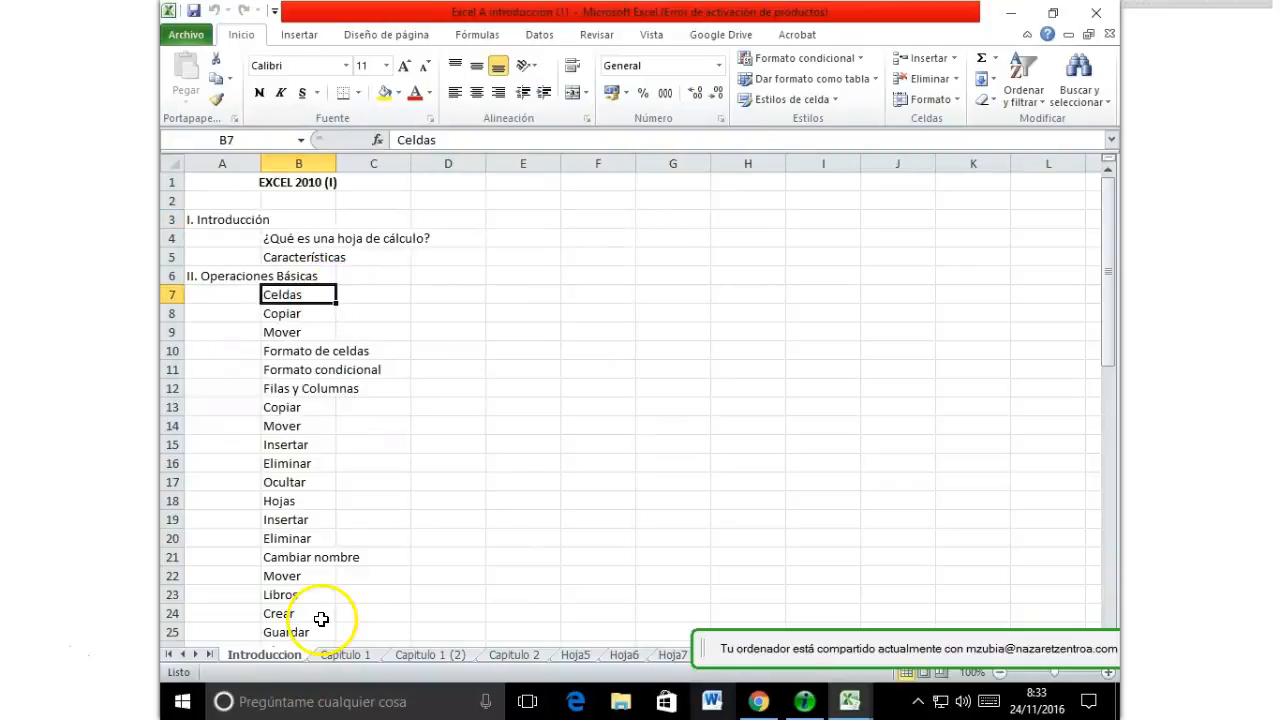
Step: On the Capitulo 1 sheet, select columns A, B and C one after another, followed by rows 7 and 8
click(346, 655)
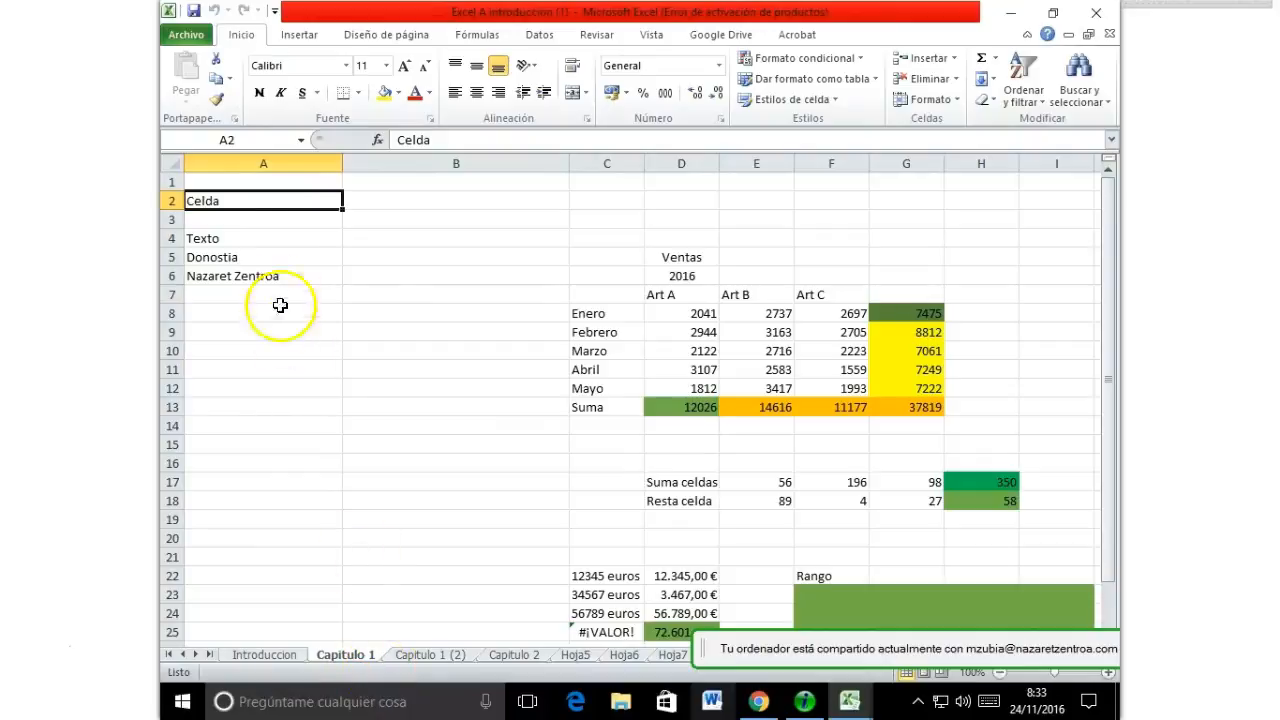
click(305, 163)
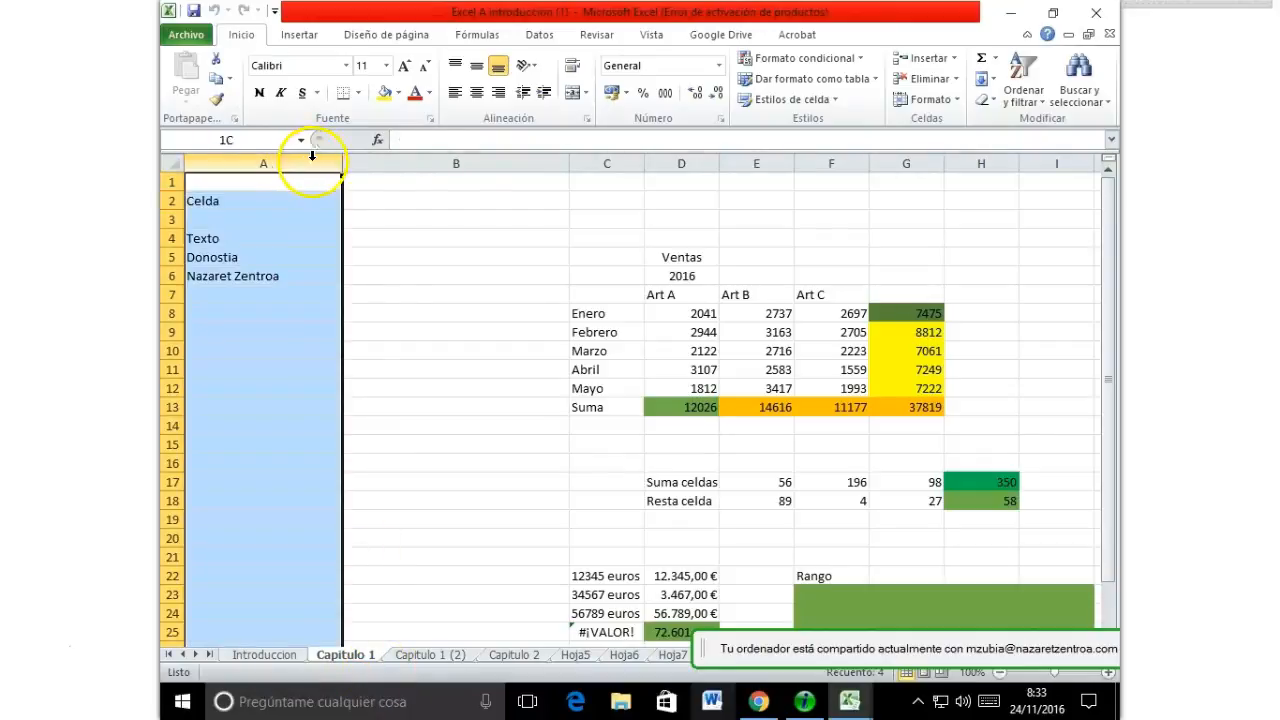
click(400, 163)
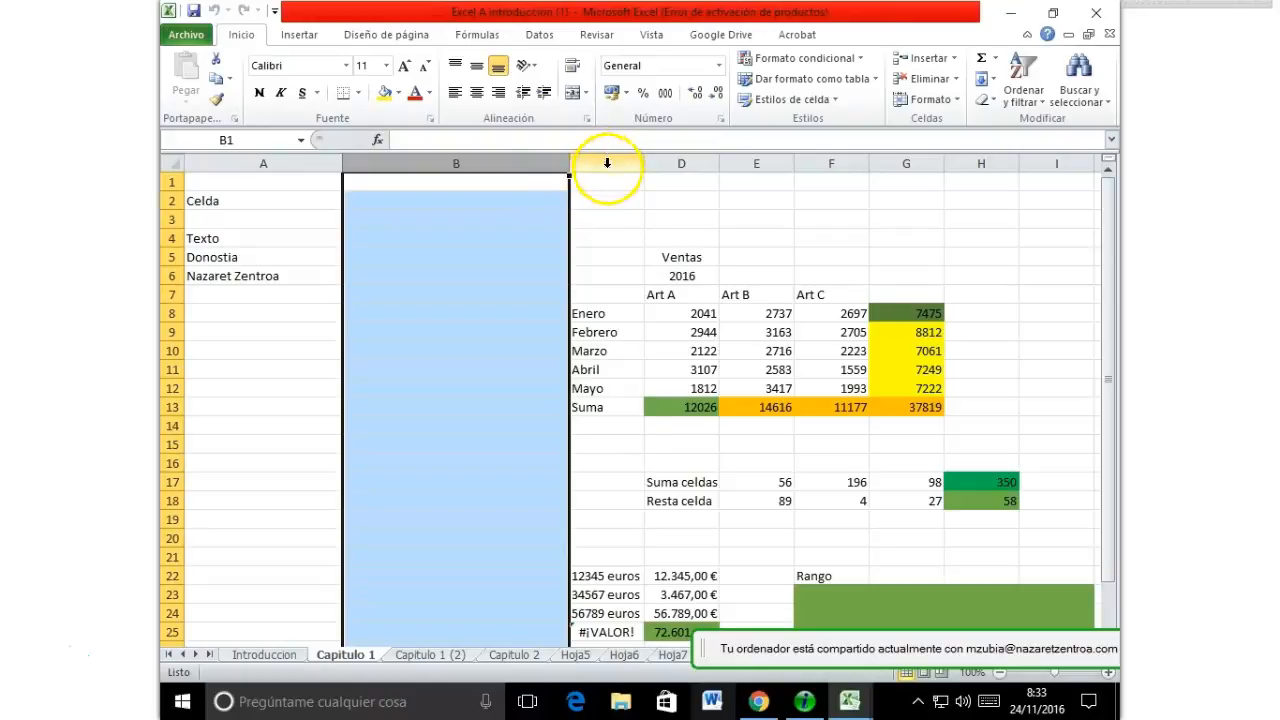
click(603, 163)
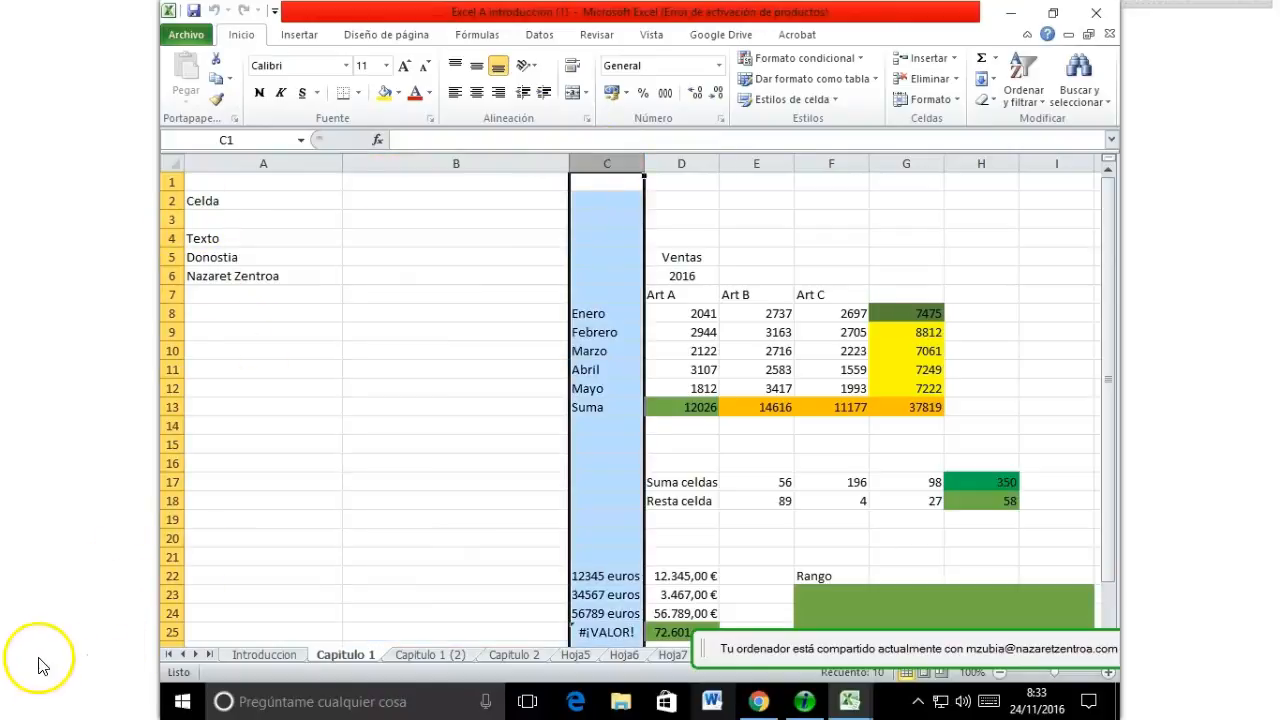
click(172, 294)
click(174, 313)
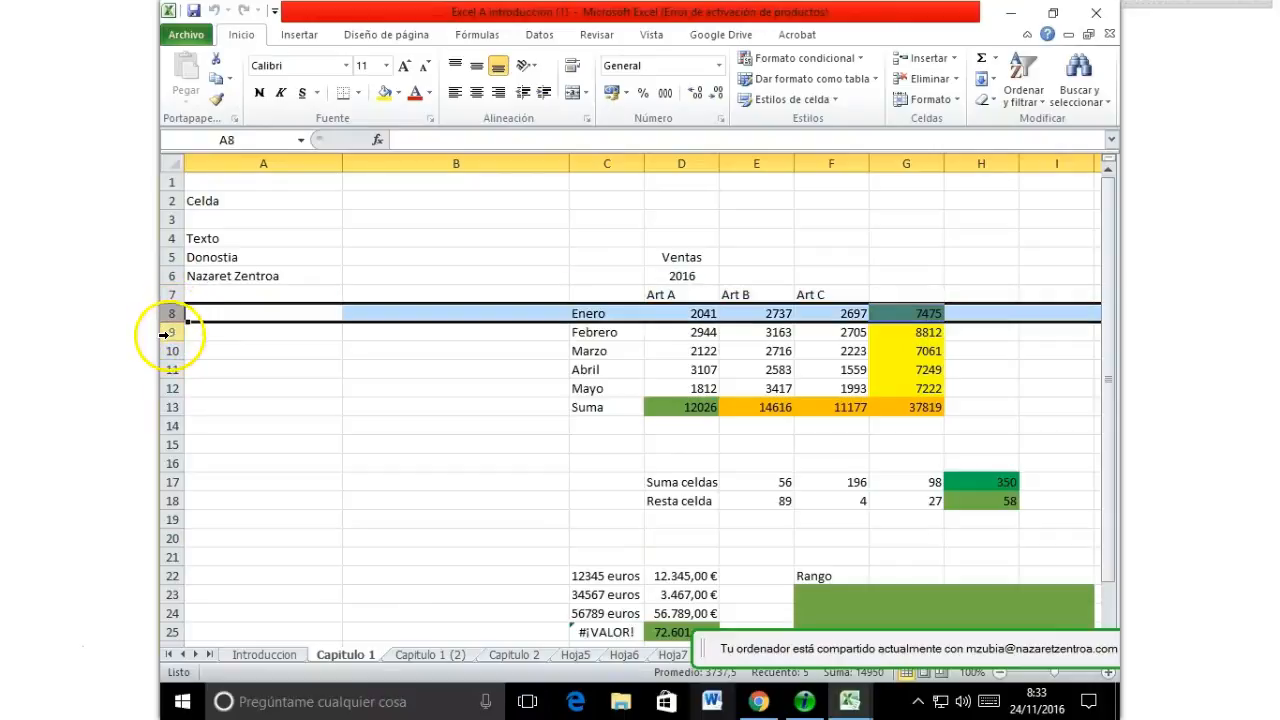
Step: Select the single cells B1, D2 and B5 in turn, followed by the cell range A8:B14
click(413, 181)
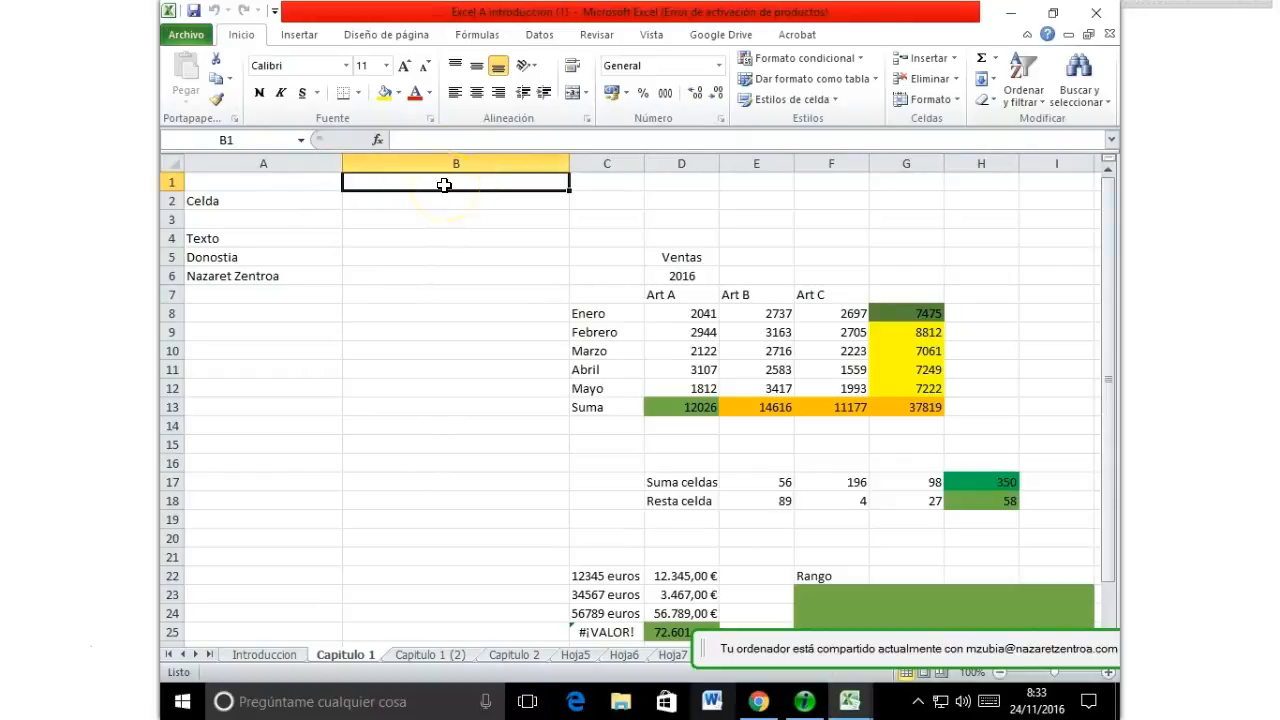
click(670, 201)
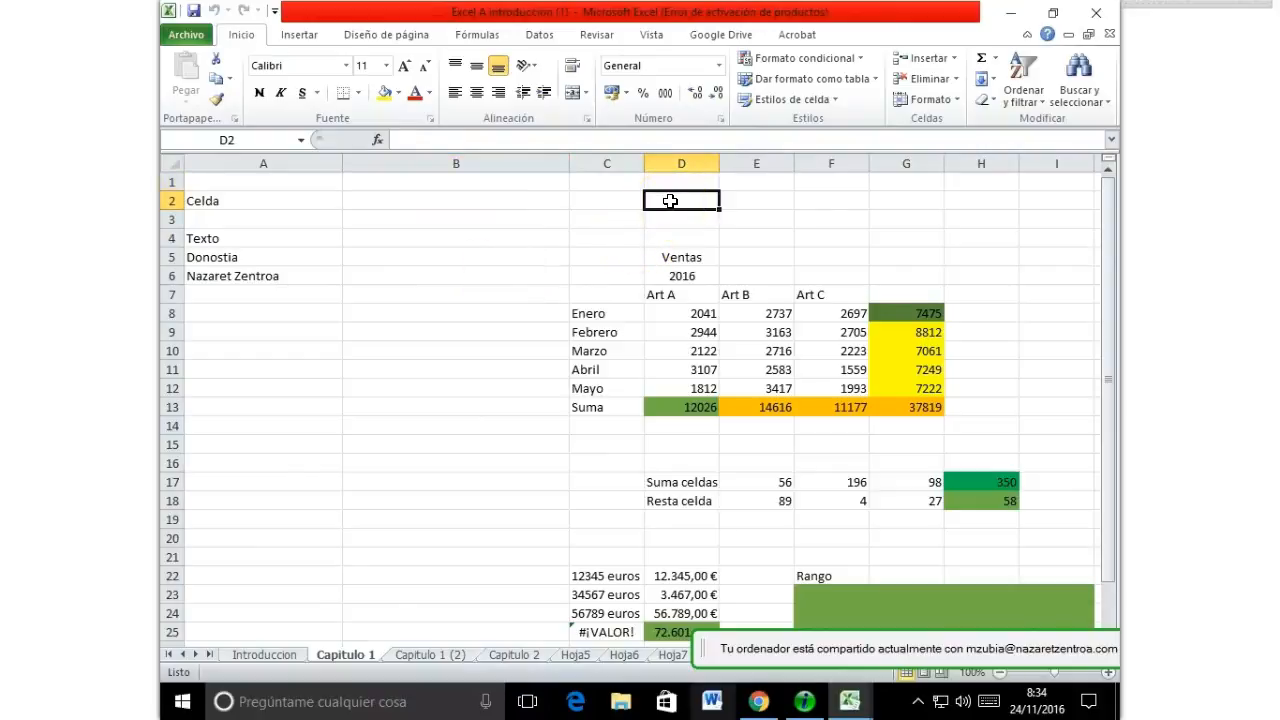
click(486, 257)
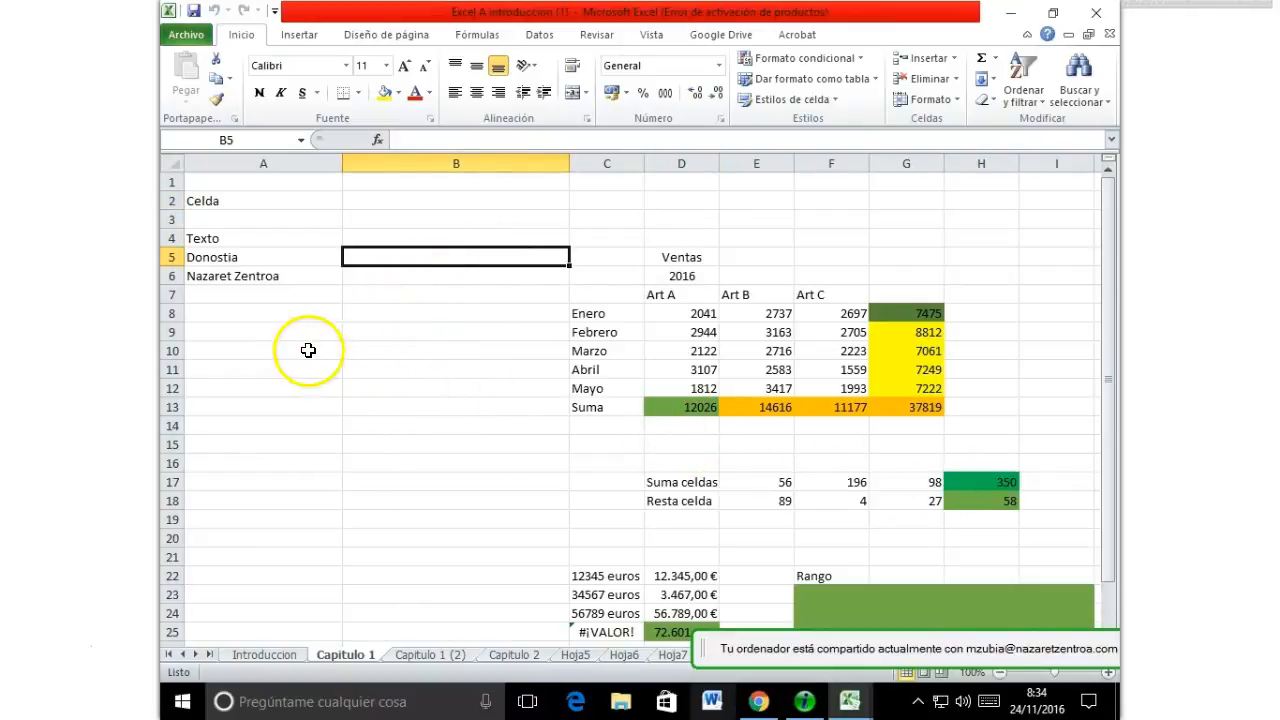
drag(257, 308, 451, 430)
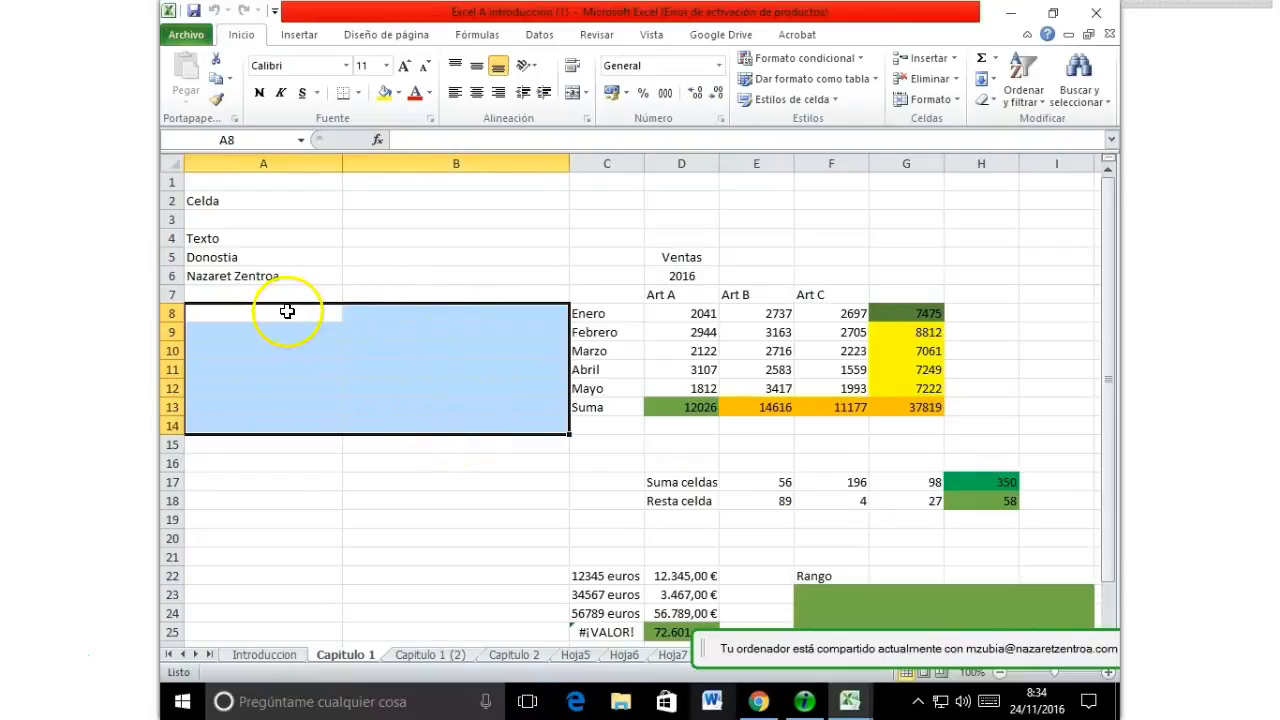
click(286, 313)
drag(285, 314, 468, 422)
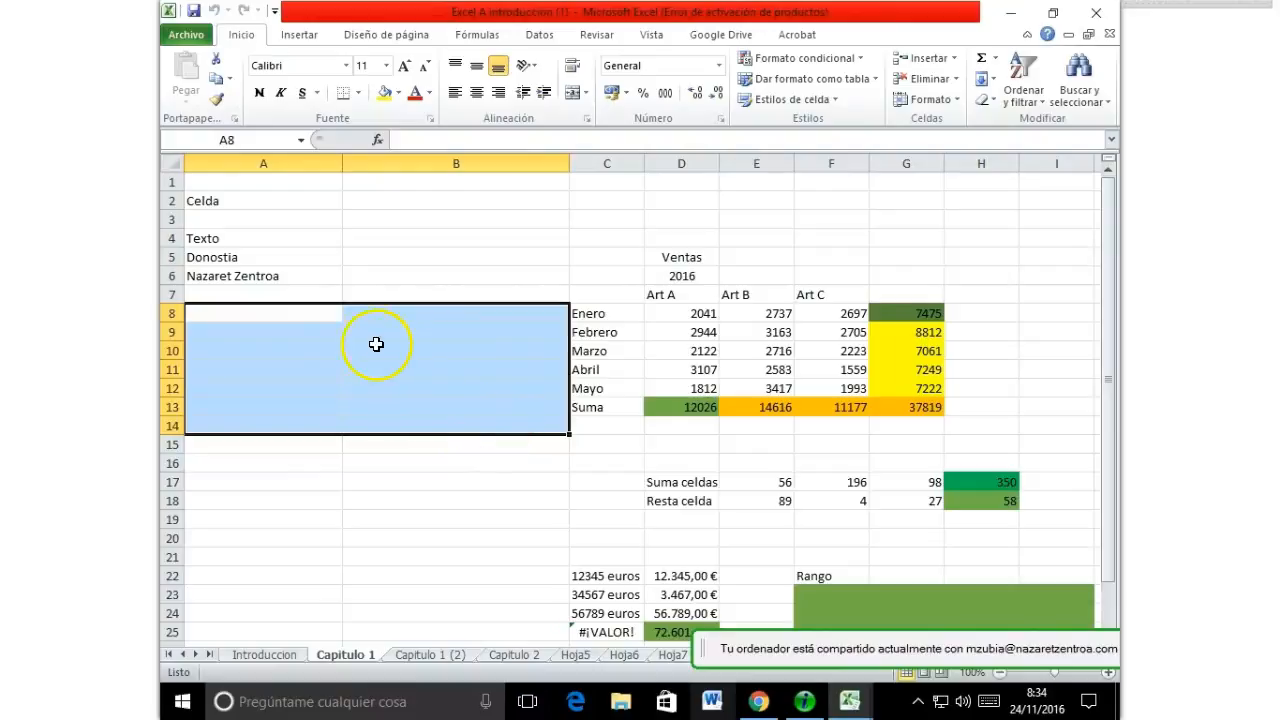
Step: Enter the text Rango in cell A10
click(330, 348)
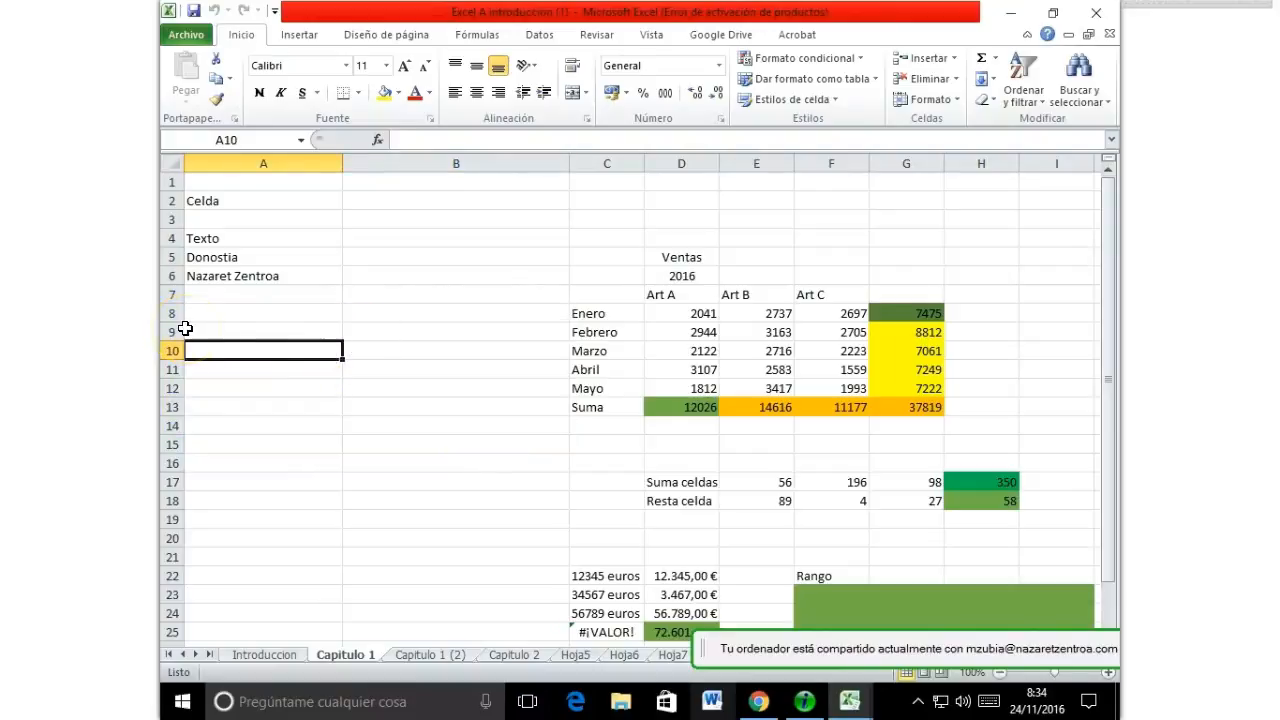
text(Ra)
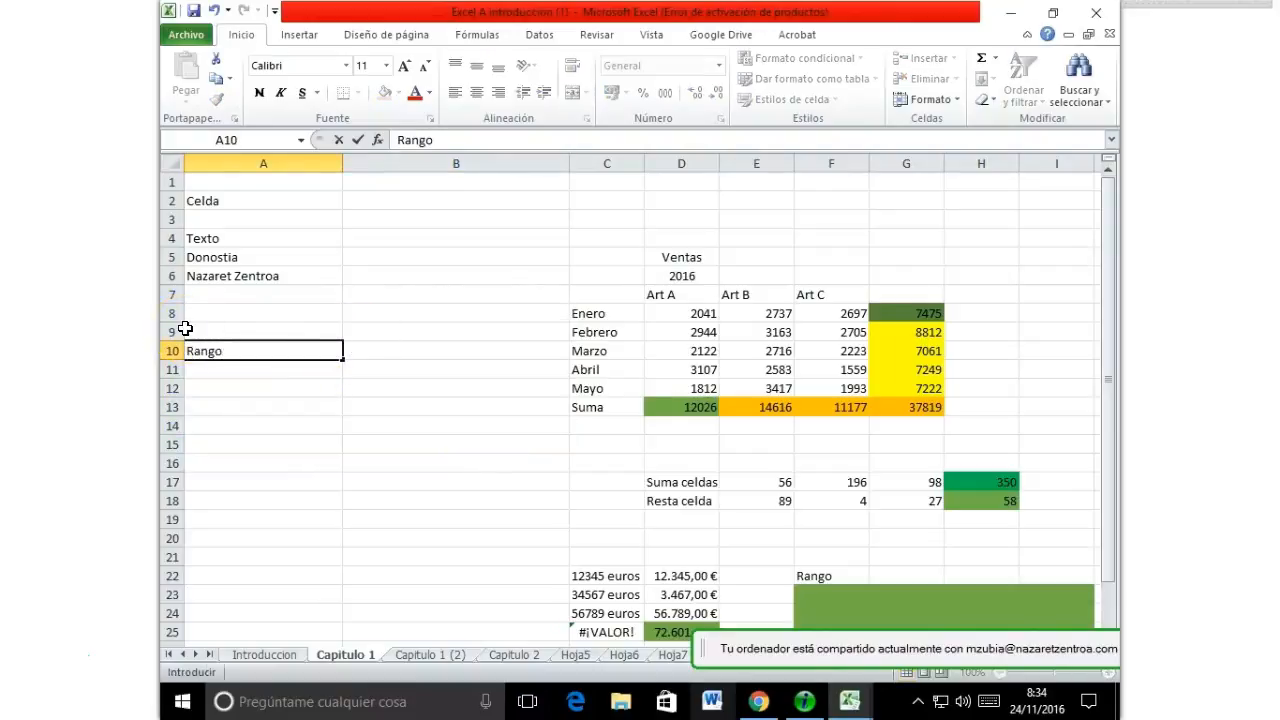
text(ngo)
key(Return)
Step: Examine the green merged Rango block starting at F23 and return to the start of the sheet
scroll(880, 420, down, 1)
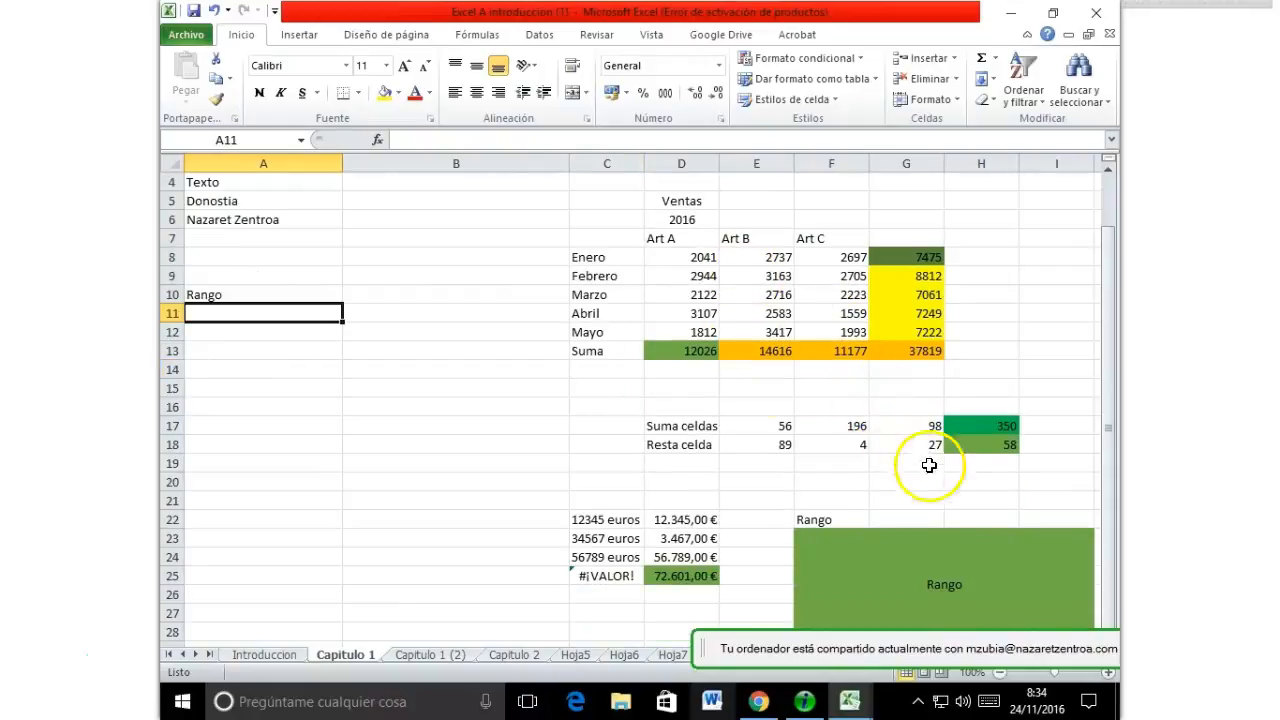
click(945, 572)
scroll(1000, 580, down, 1)
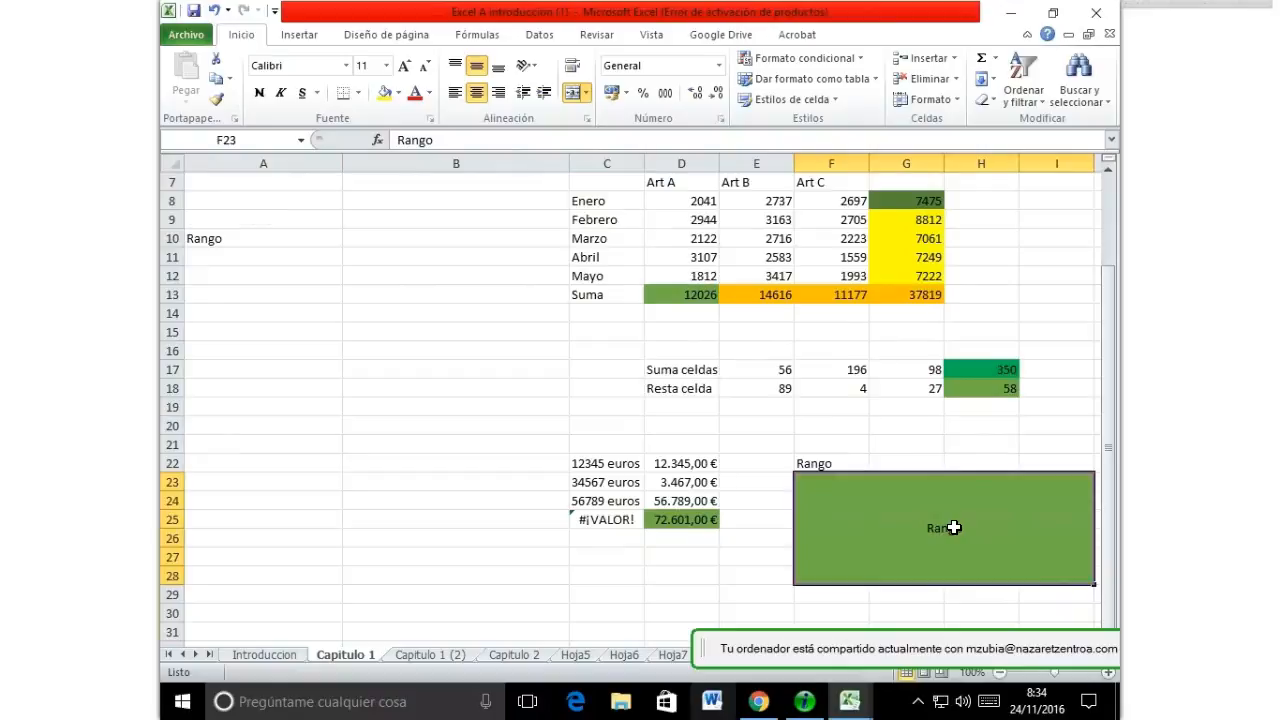
click(403, 257)
scroll(451, 314, up, 2)
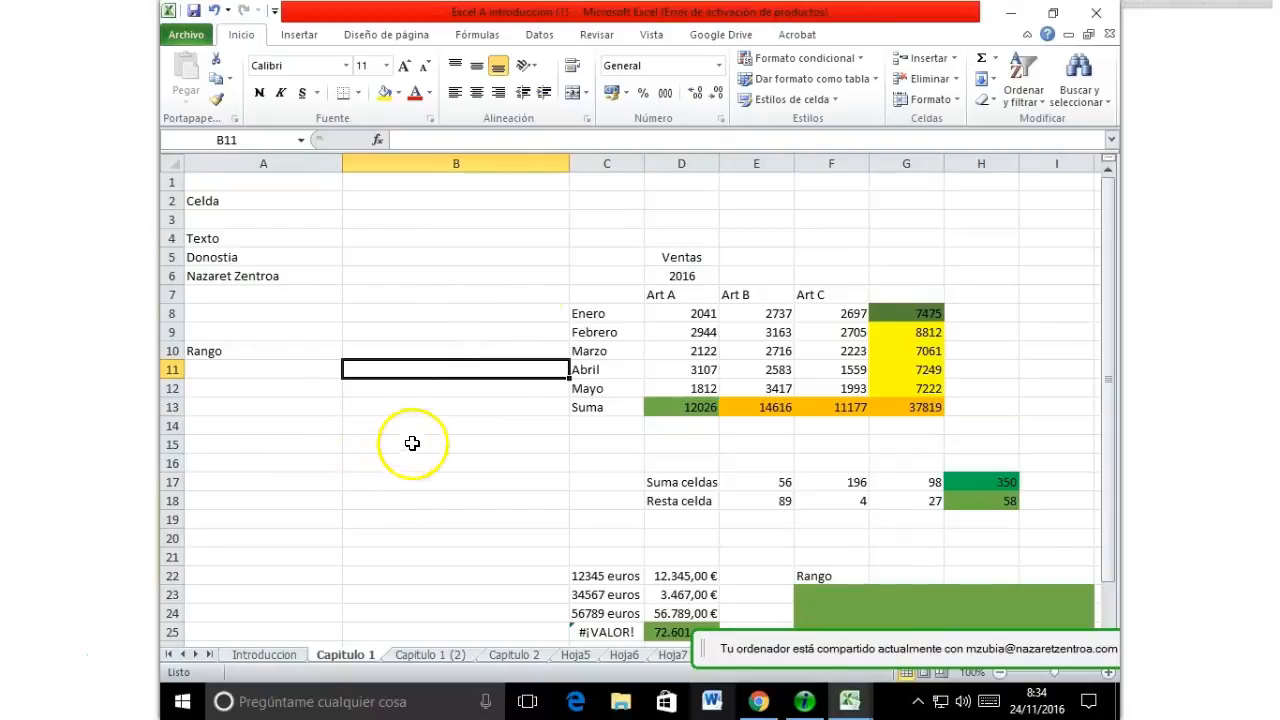
Step: Enter the text Texto in cell B2, beside the Celda label
click(272, 203)
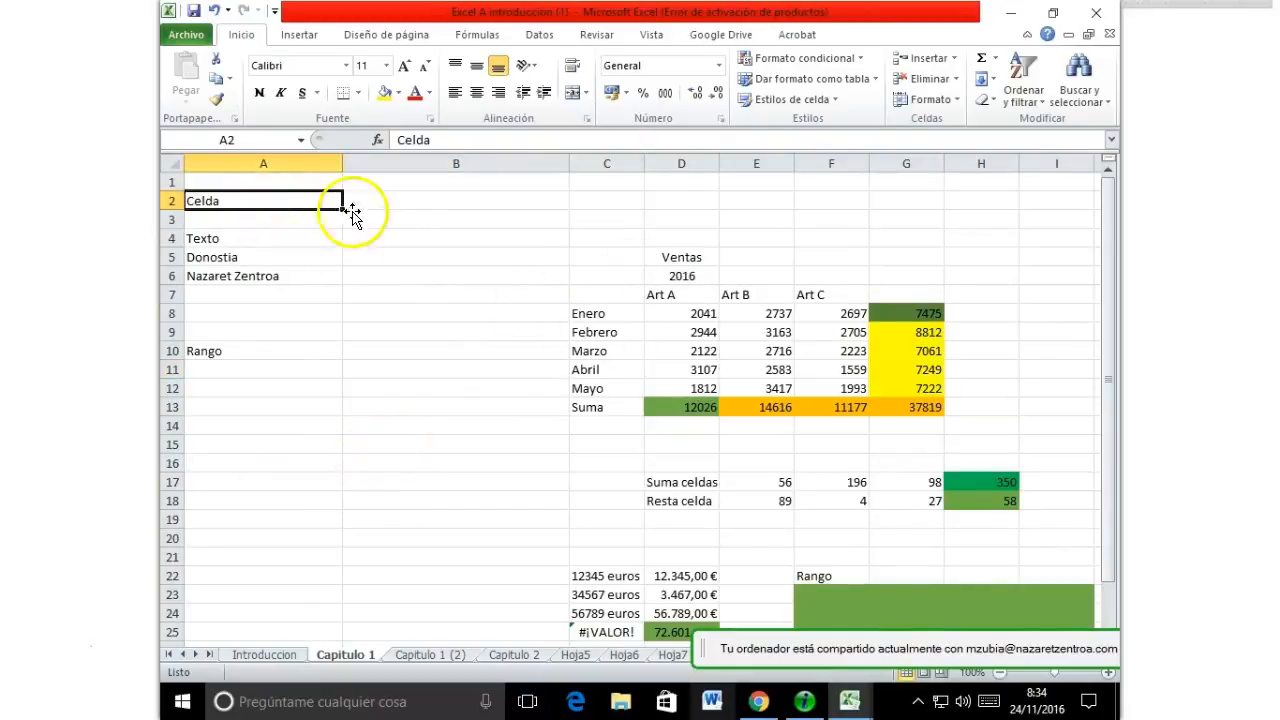
click(409, 204)
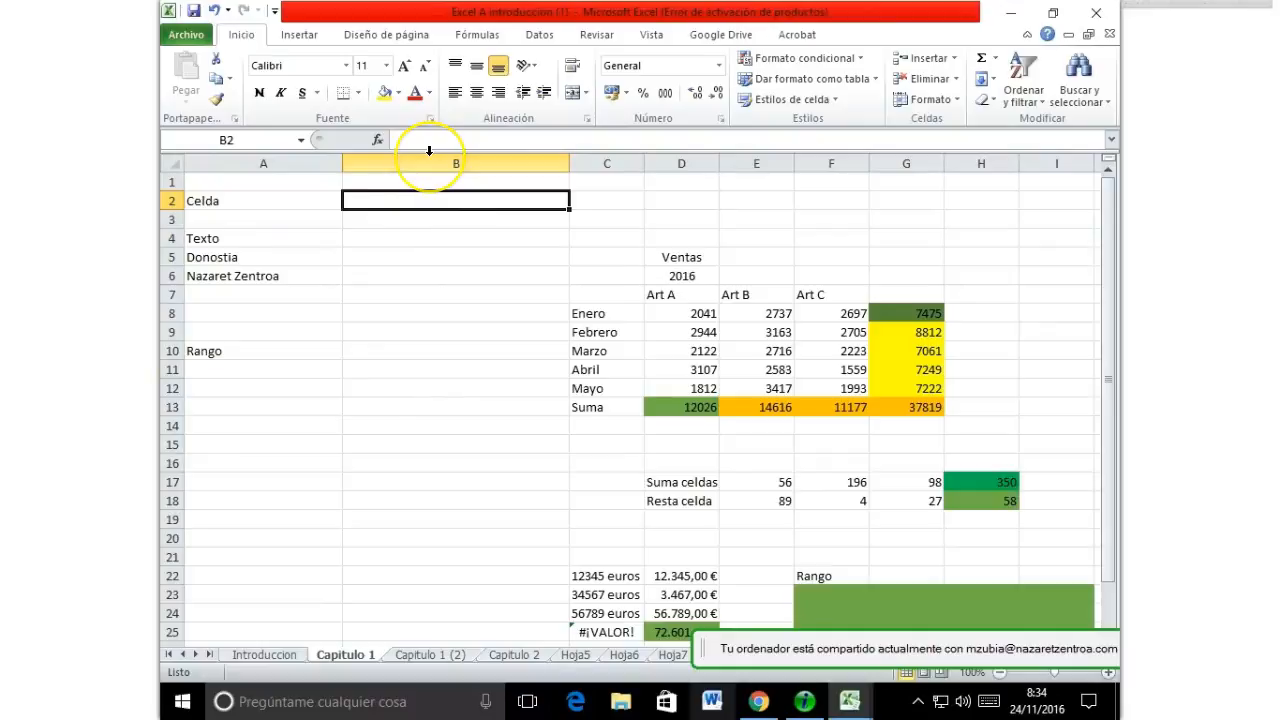
text(Texto)
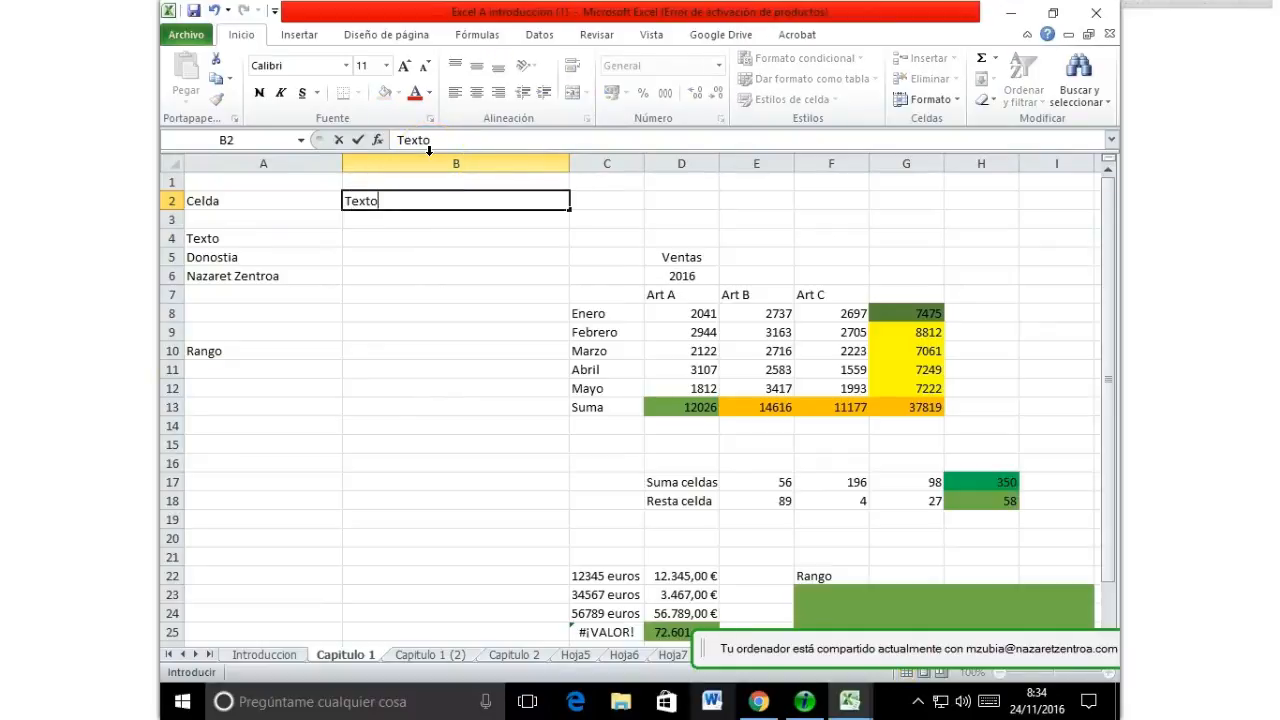
key(Return)
Step: Enter the number 12345 in cell B4 and the date 2/11/2016 in cell B5
key(Return)
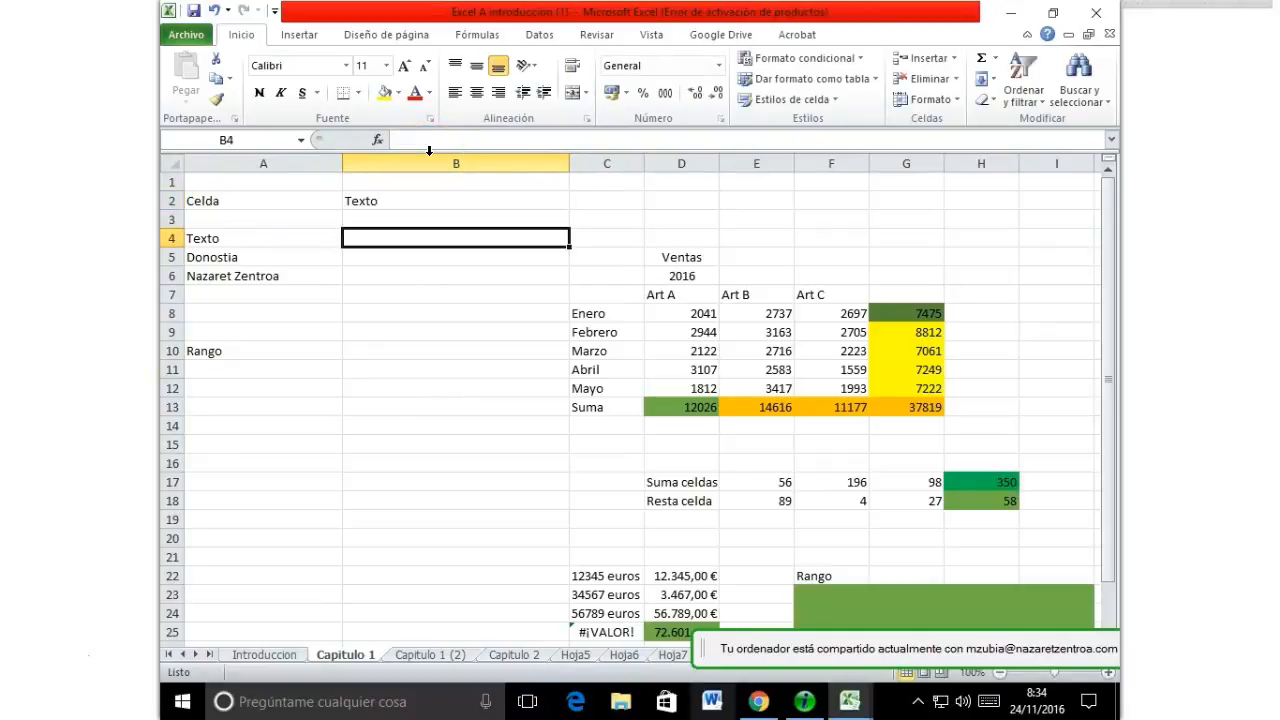
text(12345)
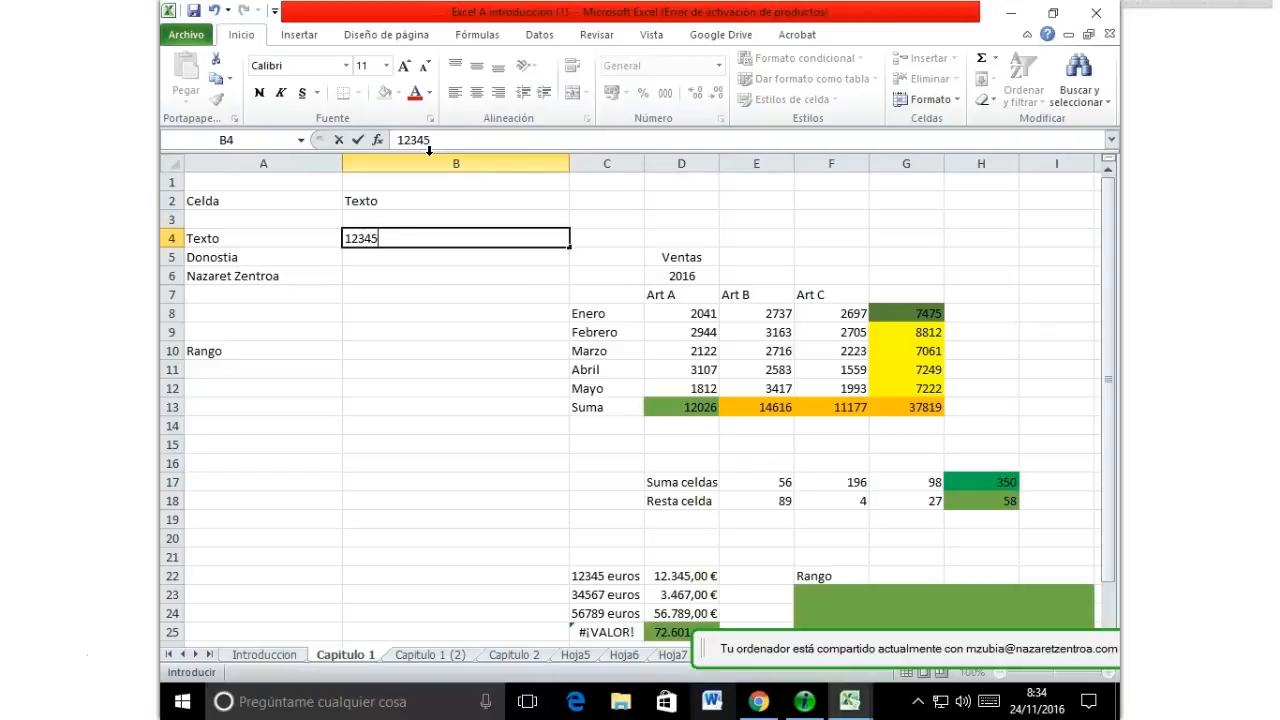
key(Return)
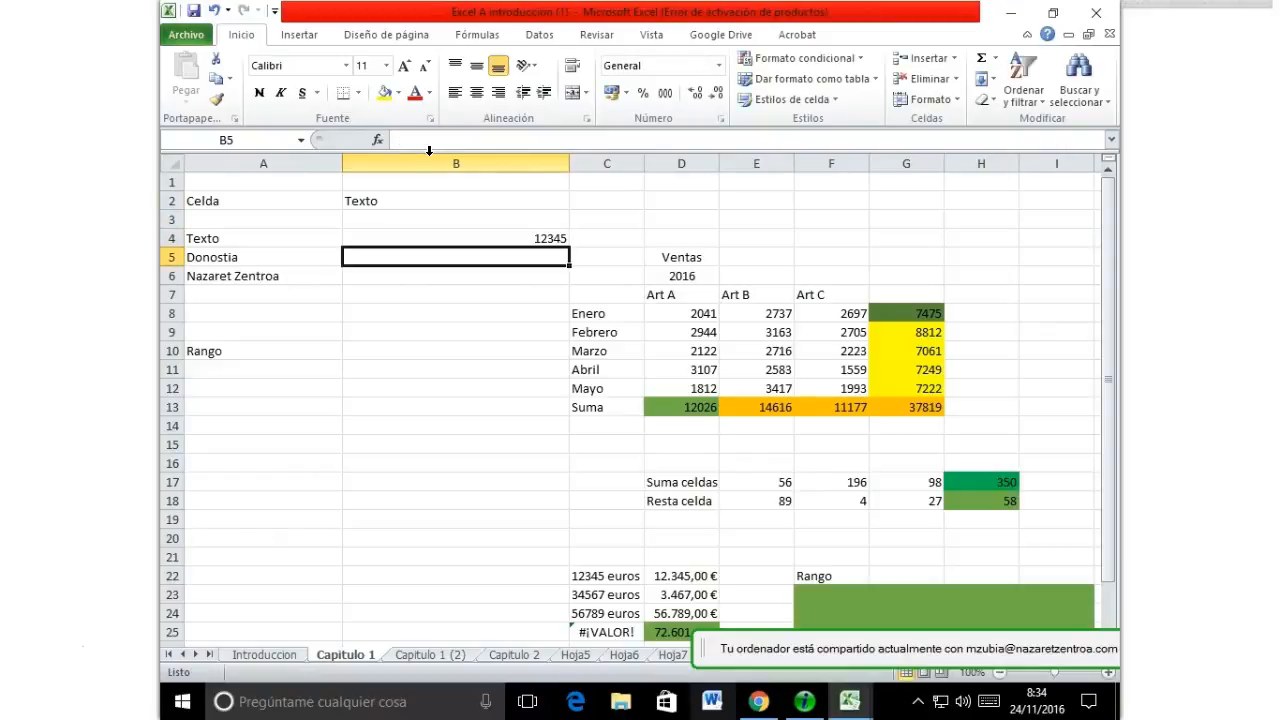
text(2/11/2016)
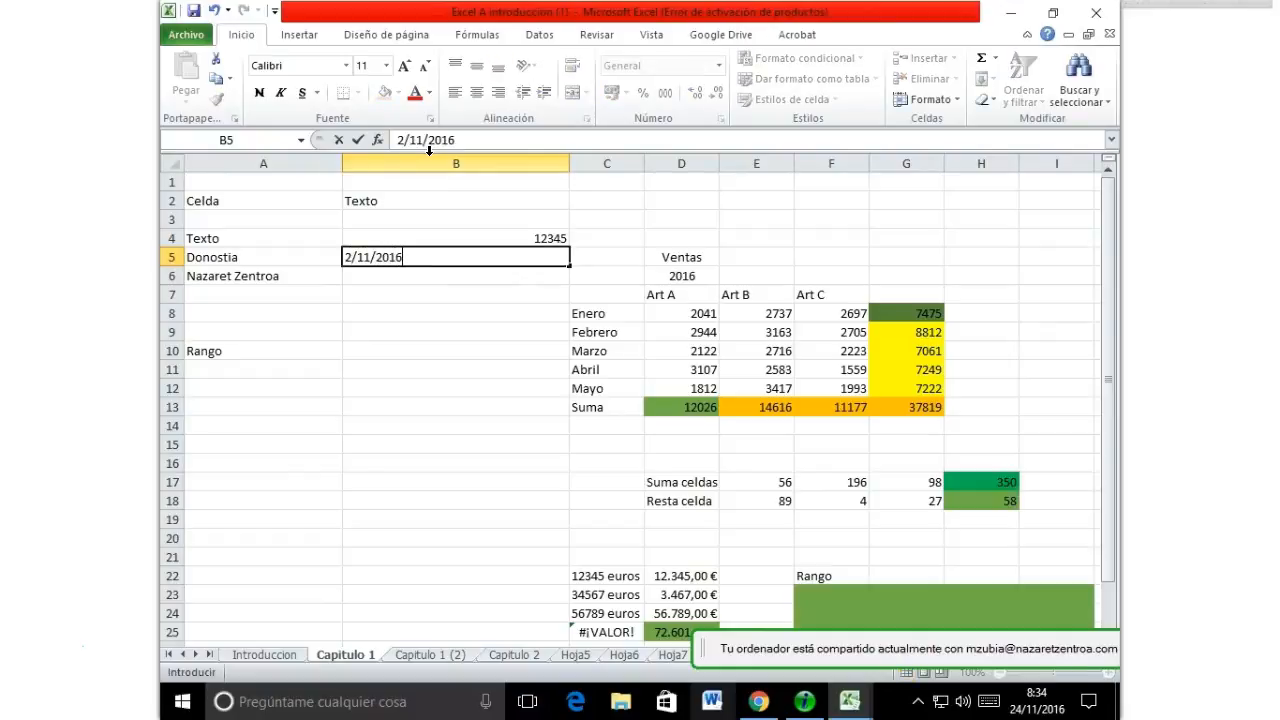
key(Return)
key(Up)
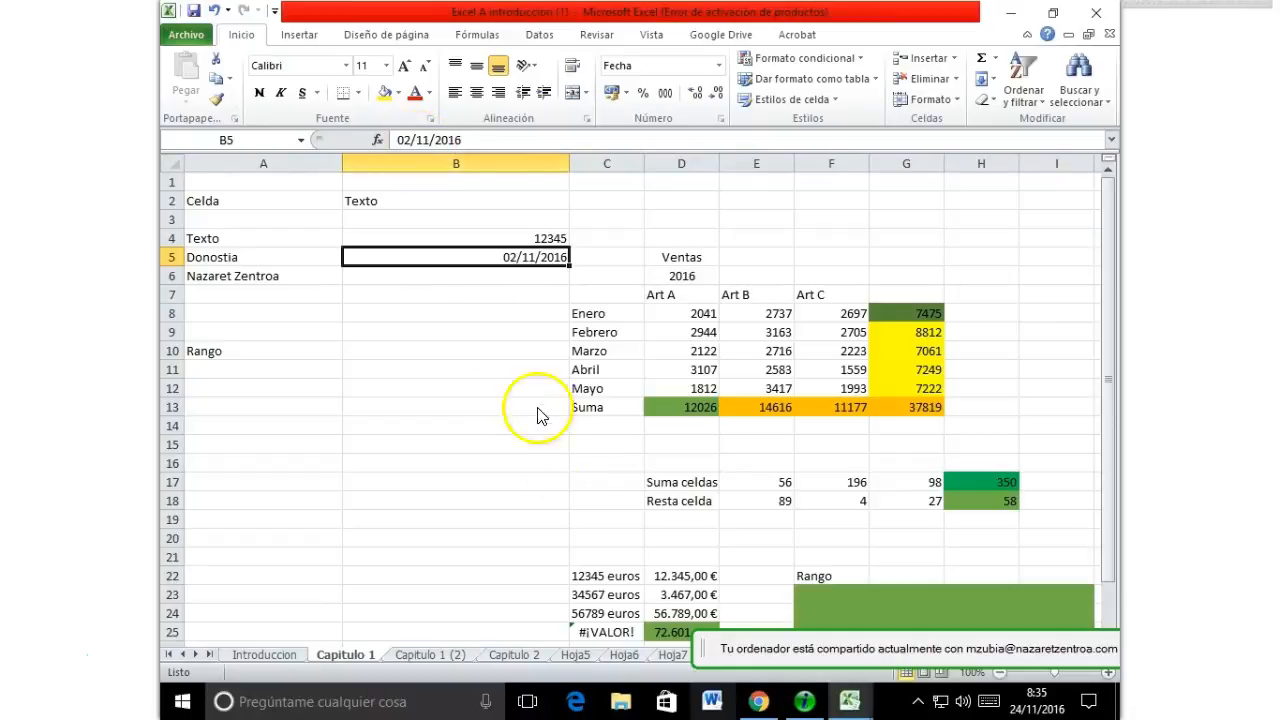
Step: Enter the numbers 1, 5 and 9 down column B in cells B15 to B17
click(465, 282)
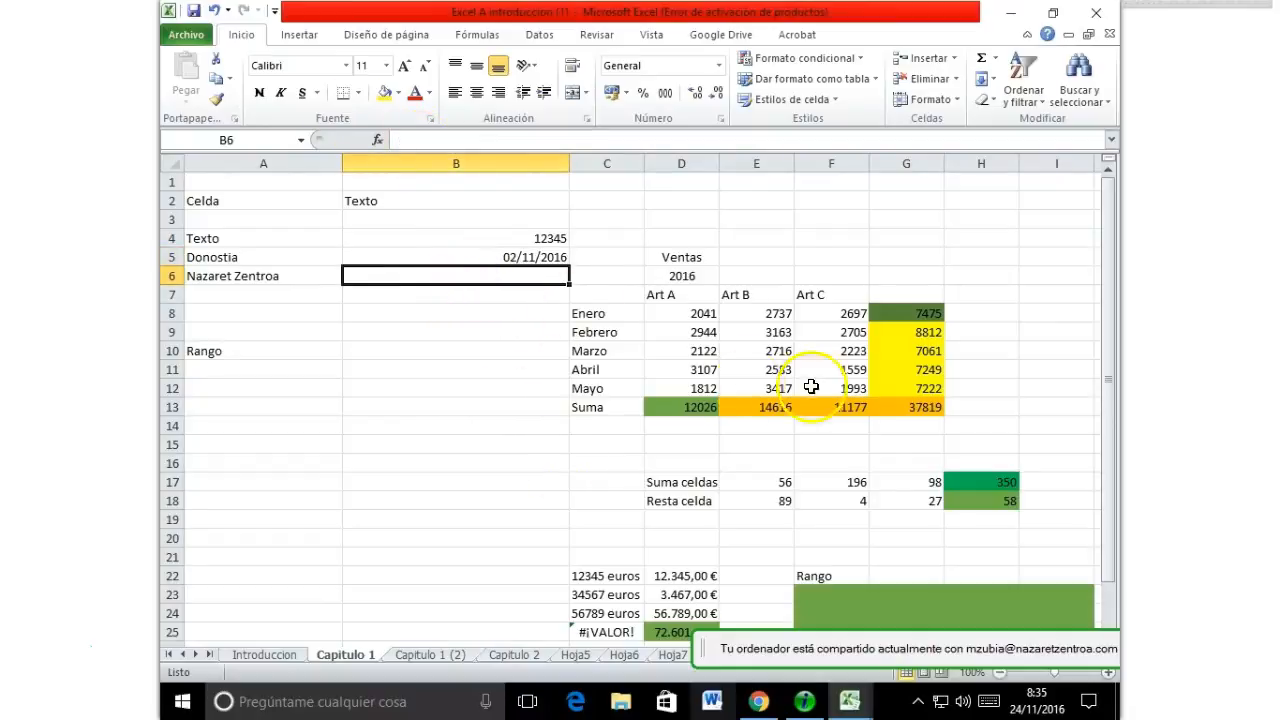
click(508, 293)
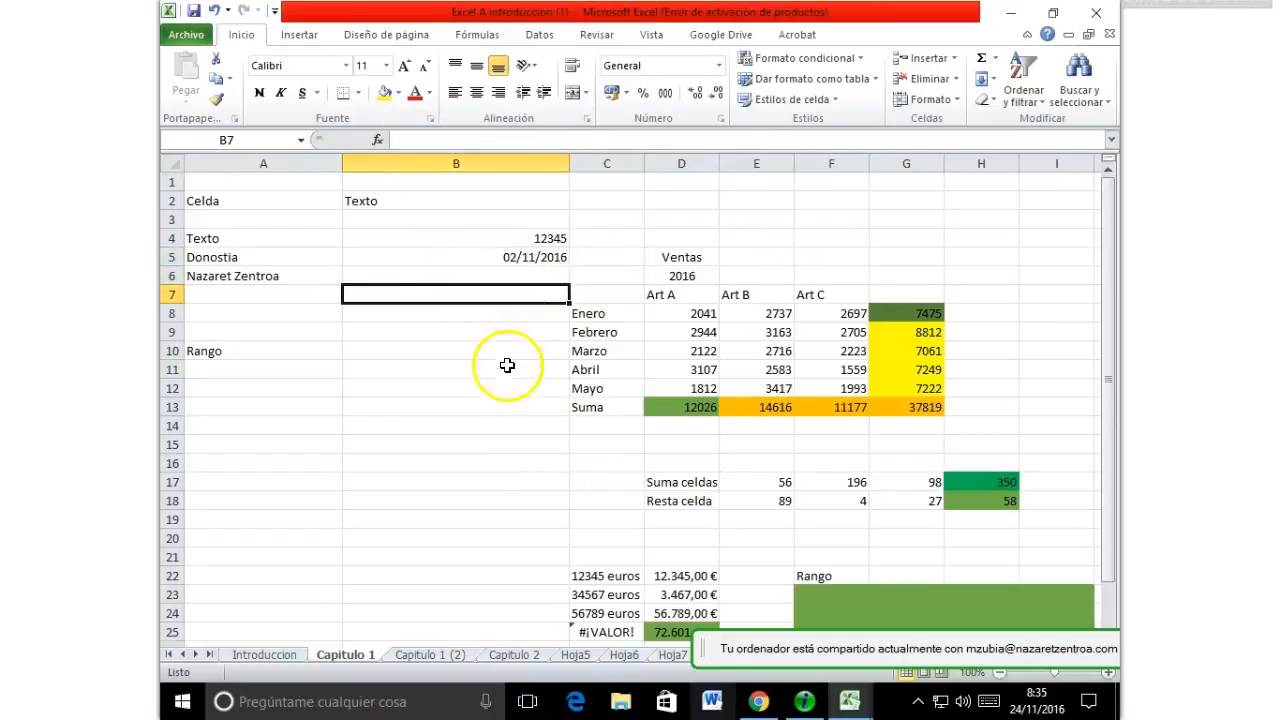
click(397, 448)
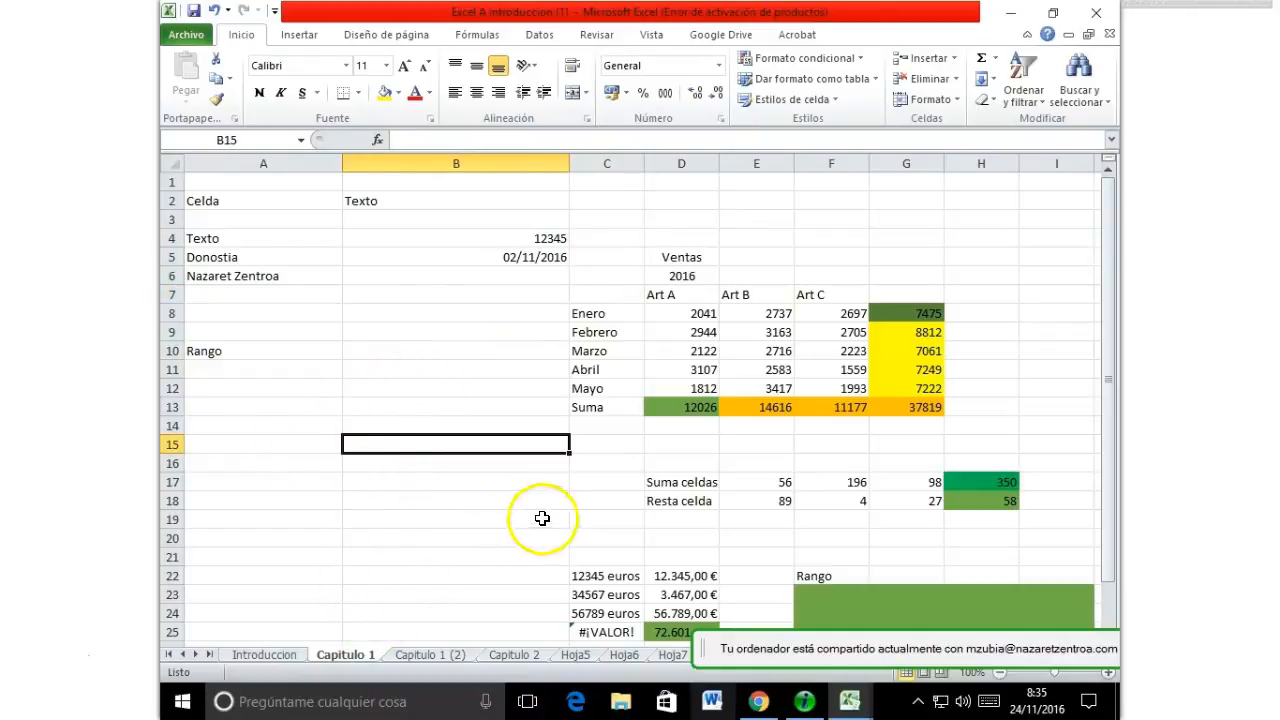
text(1)
key(Return)
text(5)
key(Return)
text(9)
key(Return)
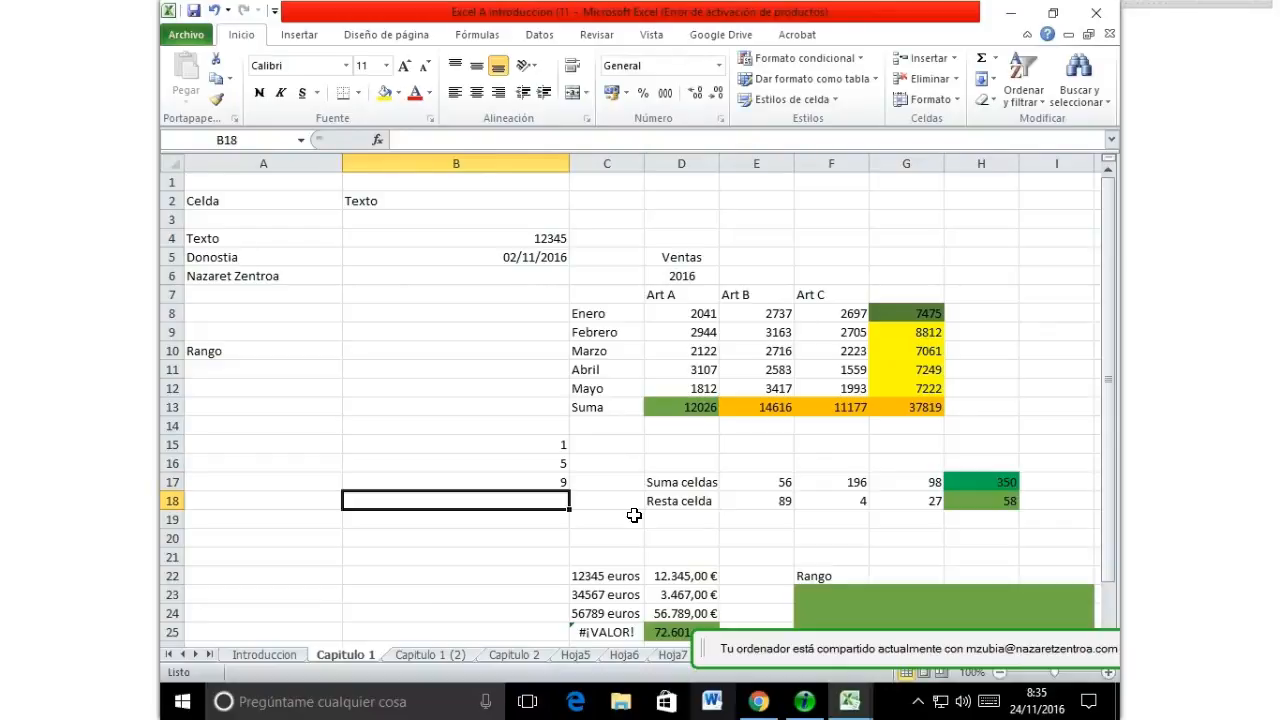
Step: Enter a formula in cell B18 that adds the three cells above it, =B15+B16+B17
text(=)
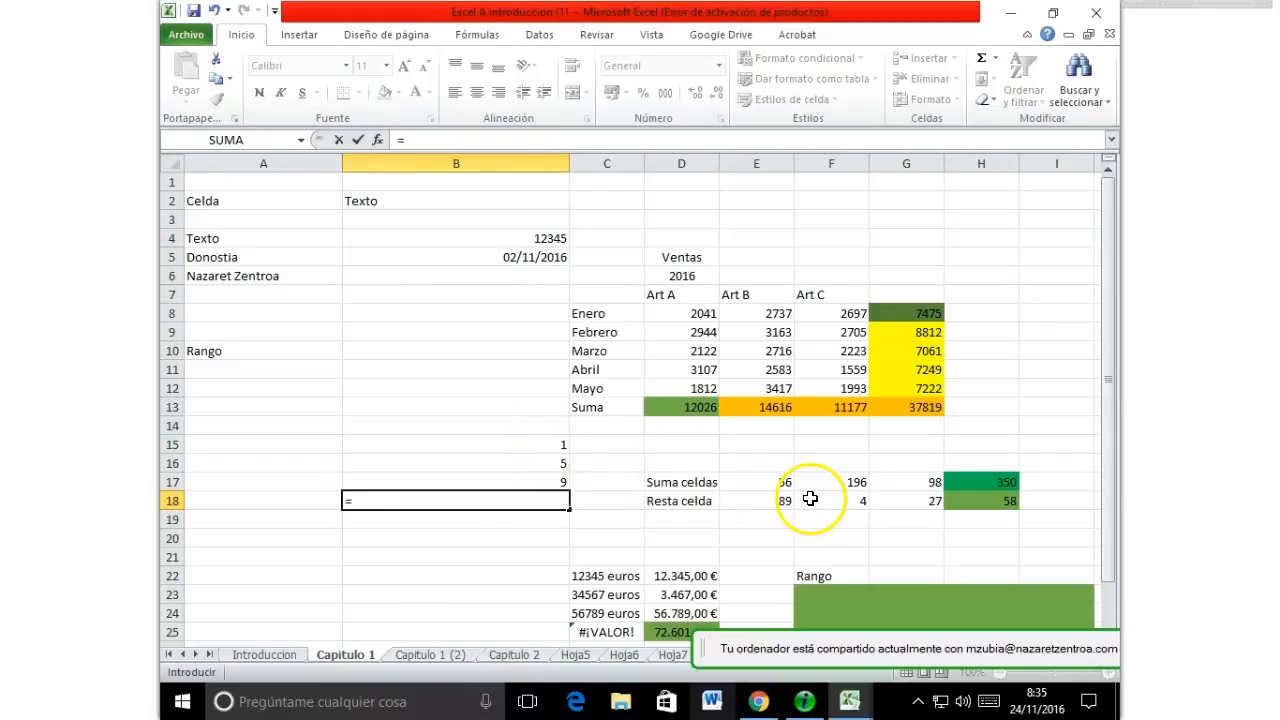
text(b15)
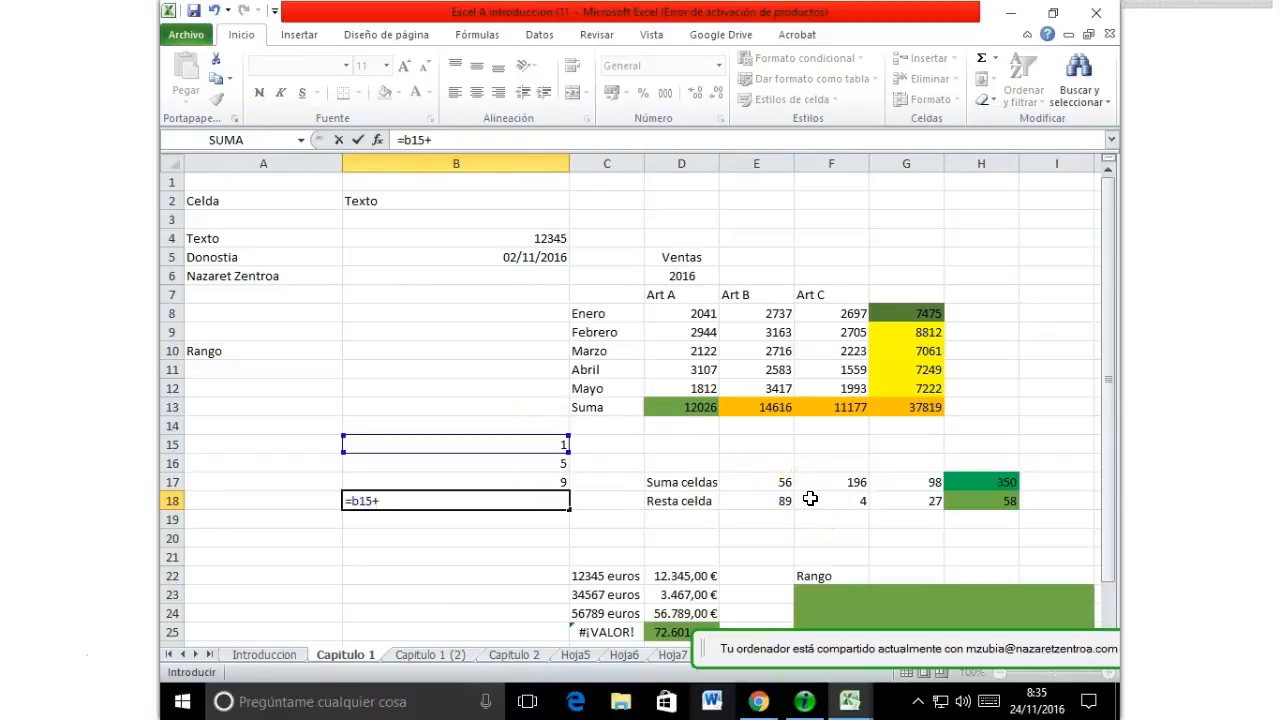
text(+b1)
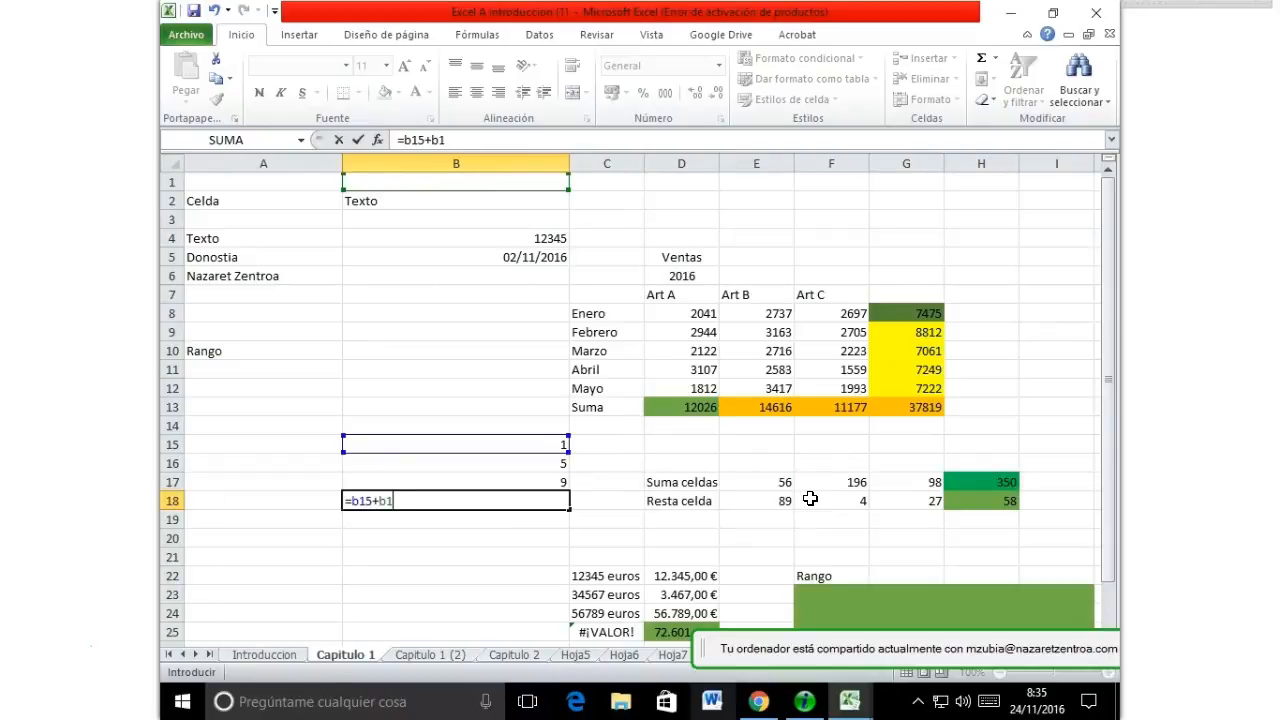
text(6+b17)
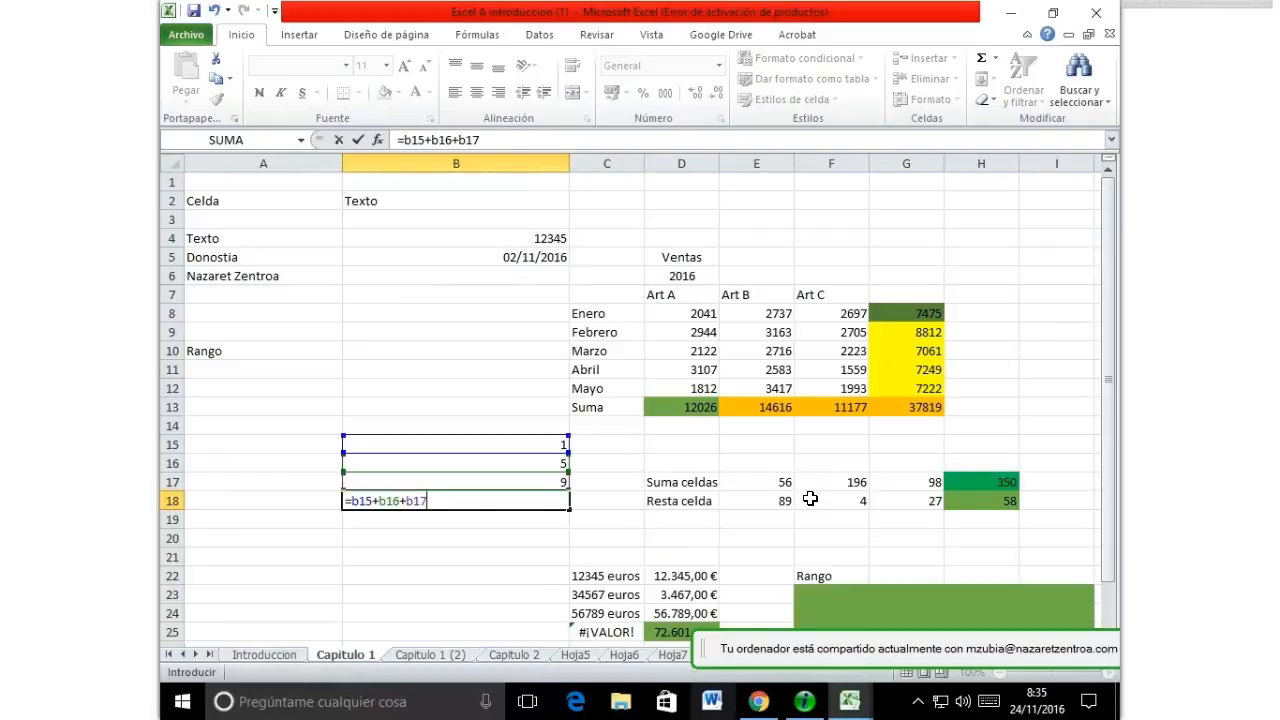
key(Return)
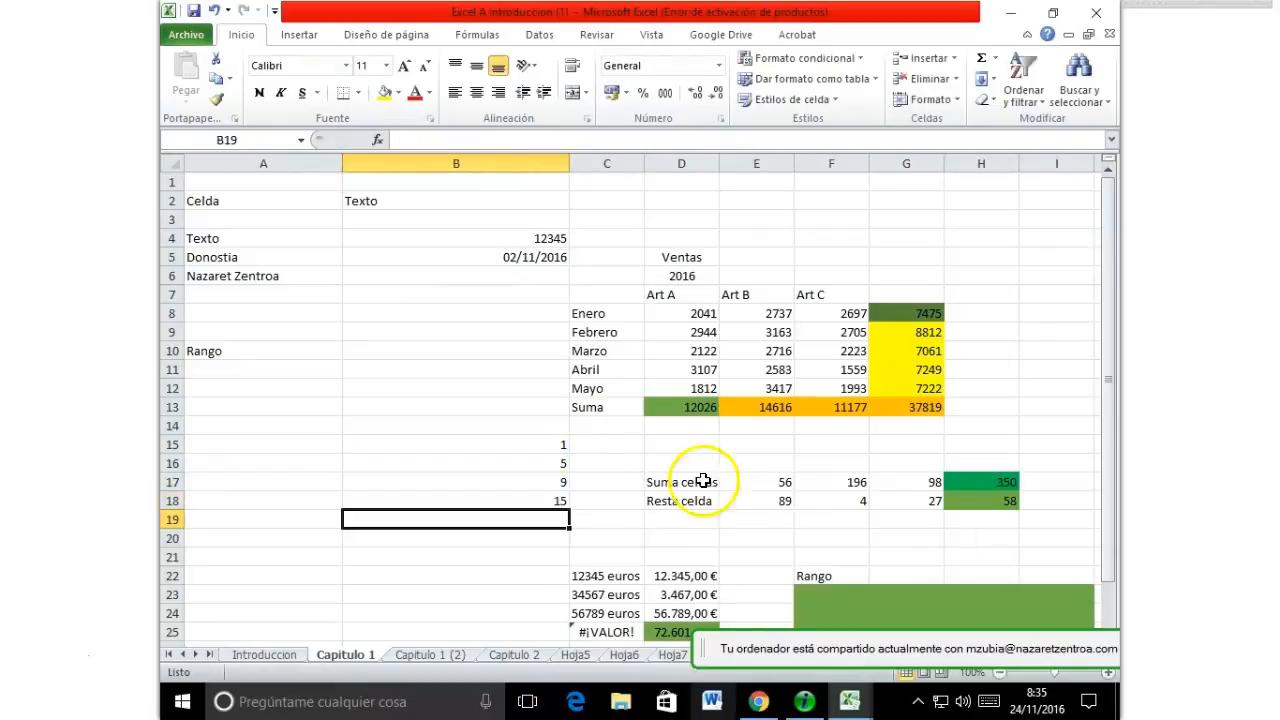
Step: Change the first addend in cell B15 to 56
click(565, 445)
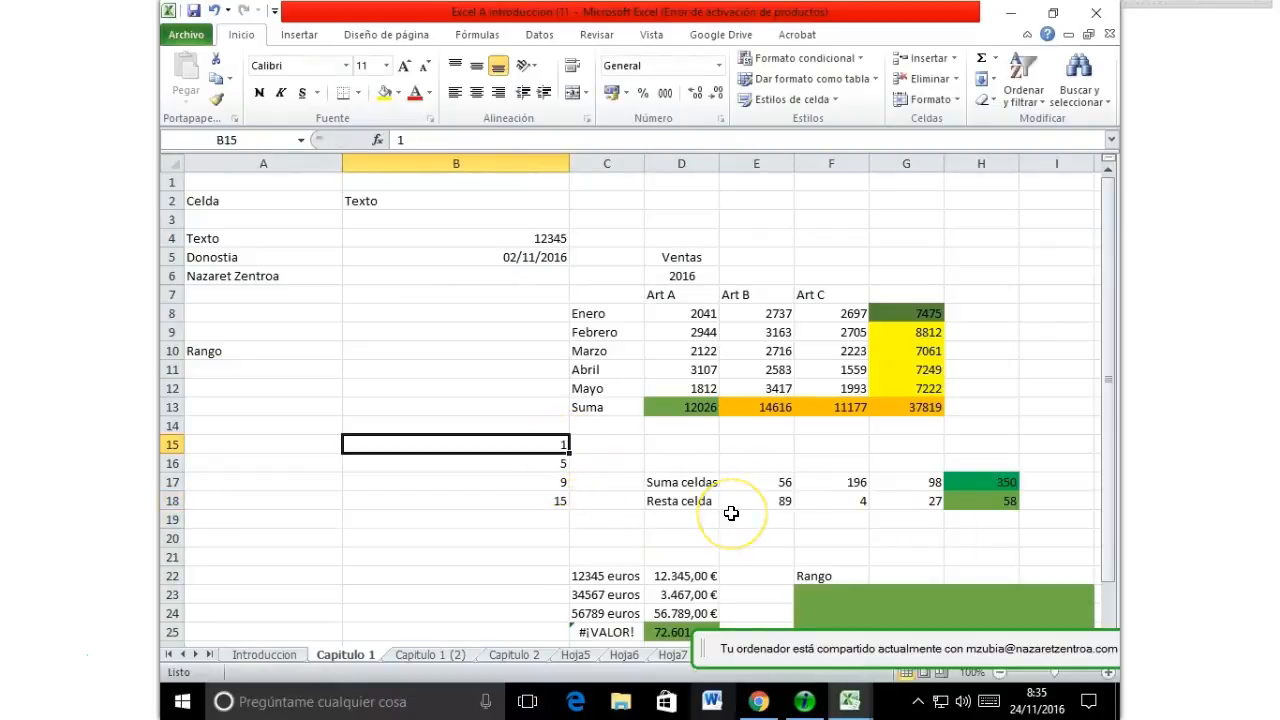
text(56)
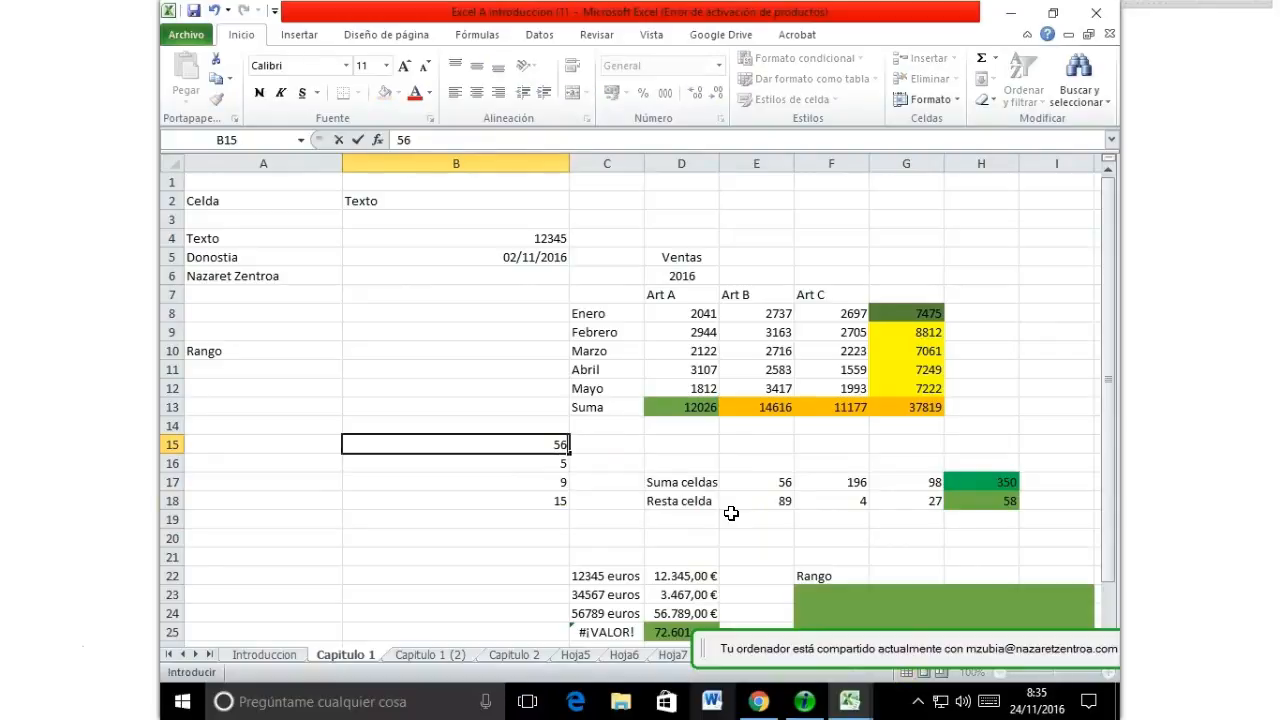
key(Return)
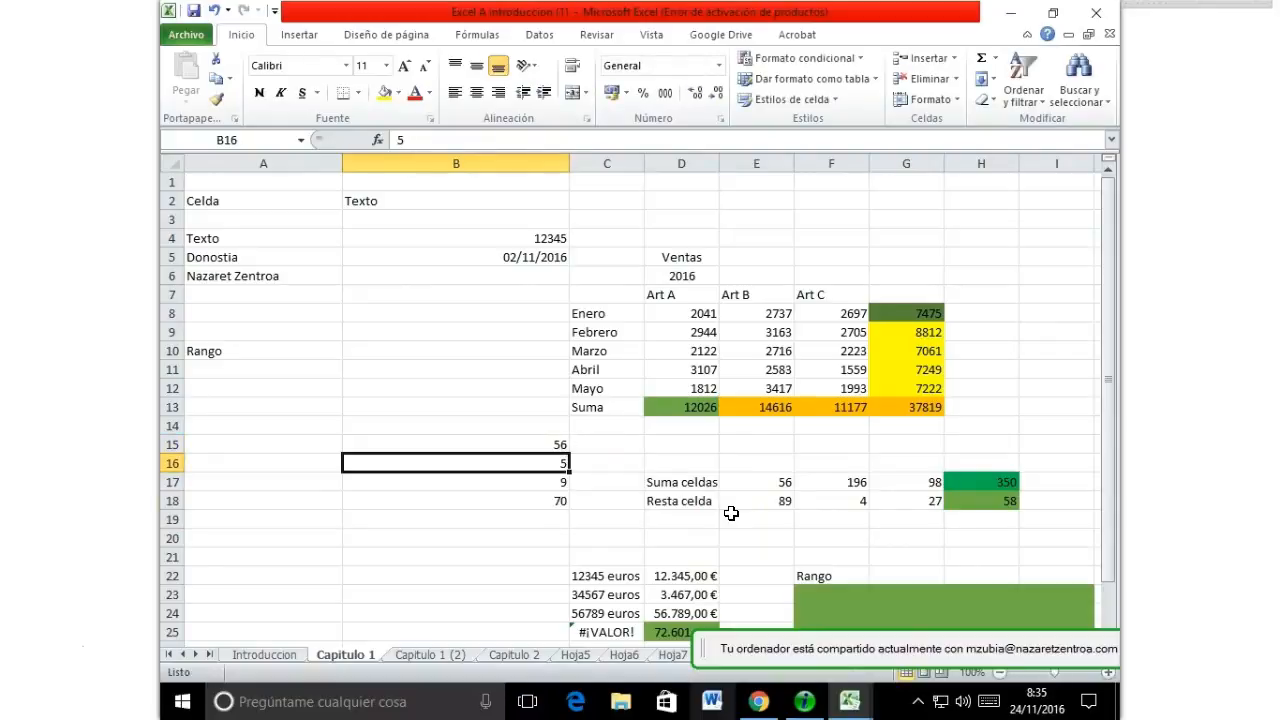
Step: Fill the sum cell B18 with the green theme colour and open its formula to show the referenced cells
click(513, 503)
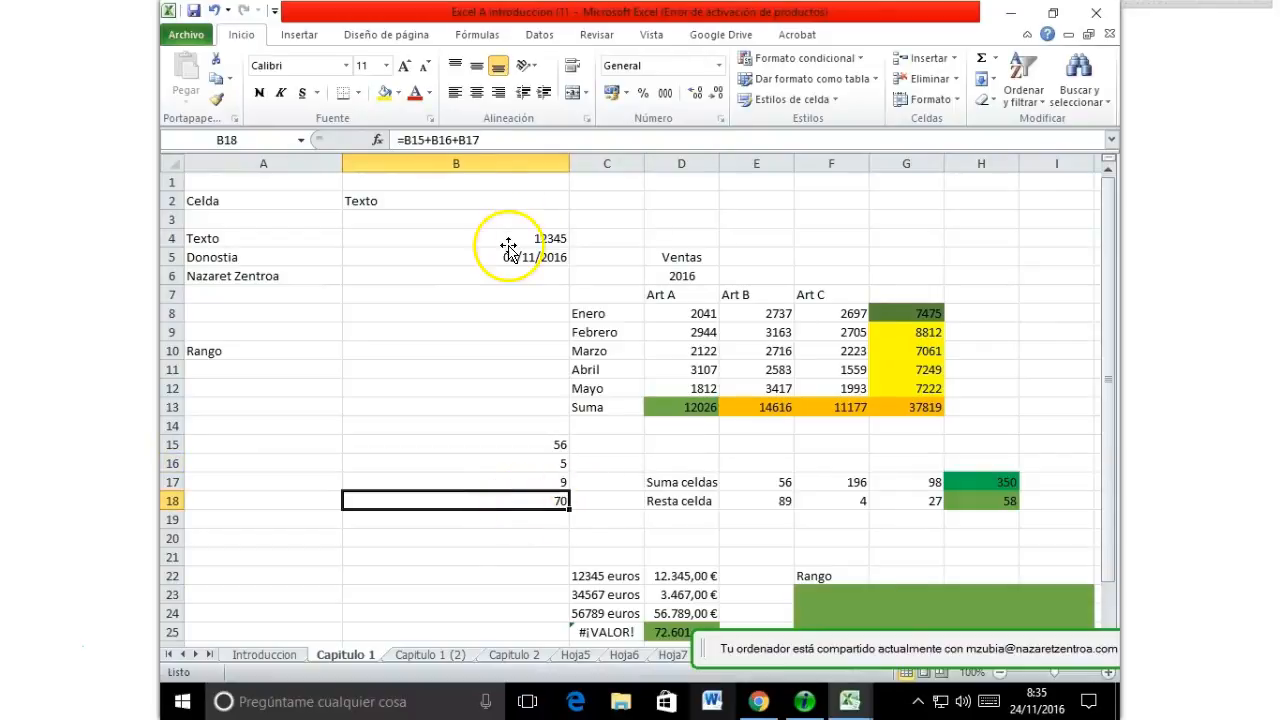
click(399, 94)
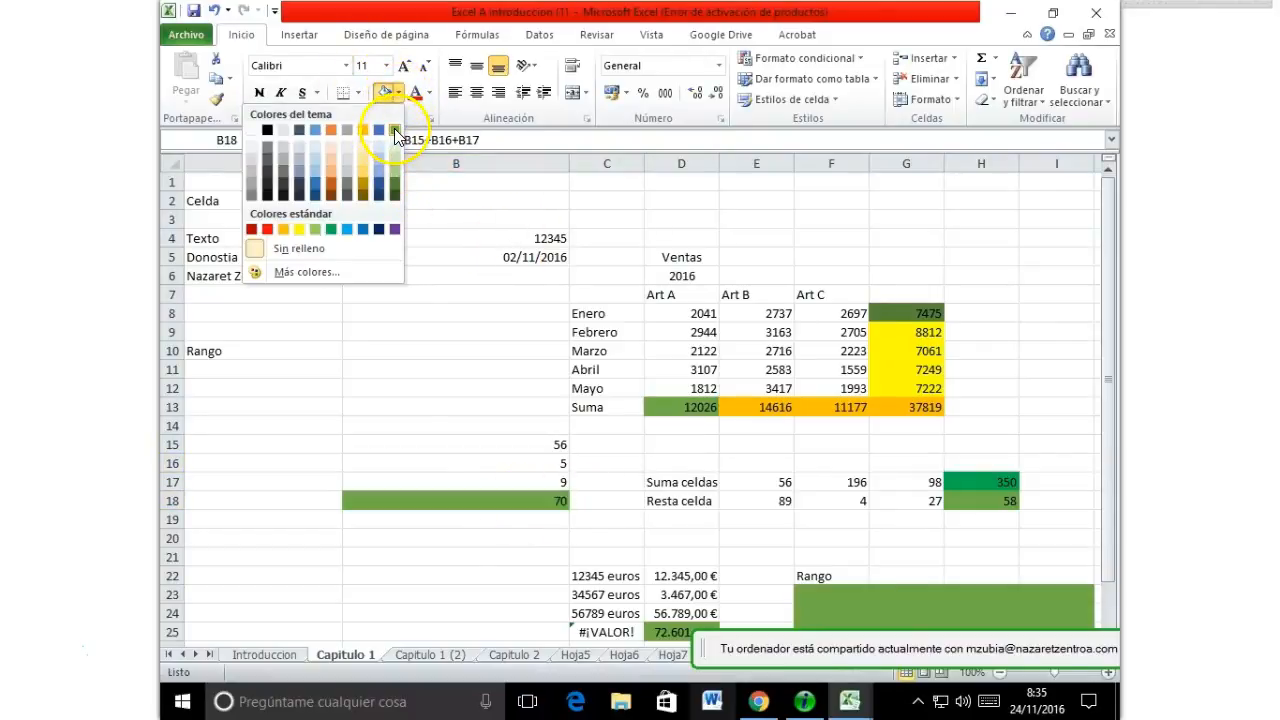
click(396, 136)
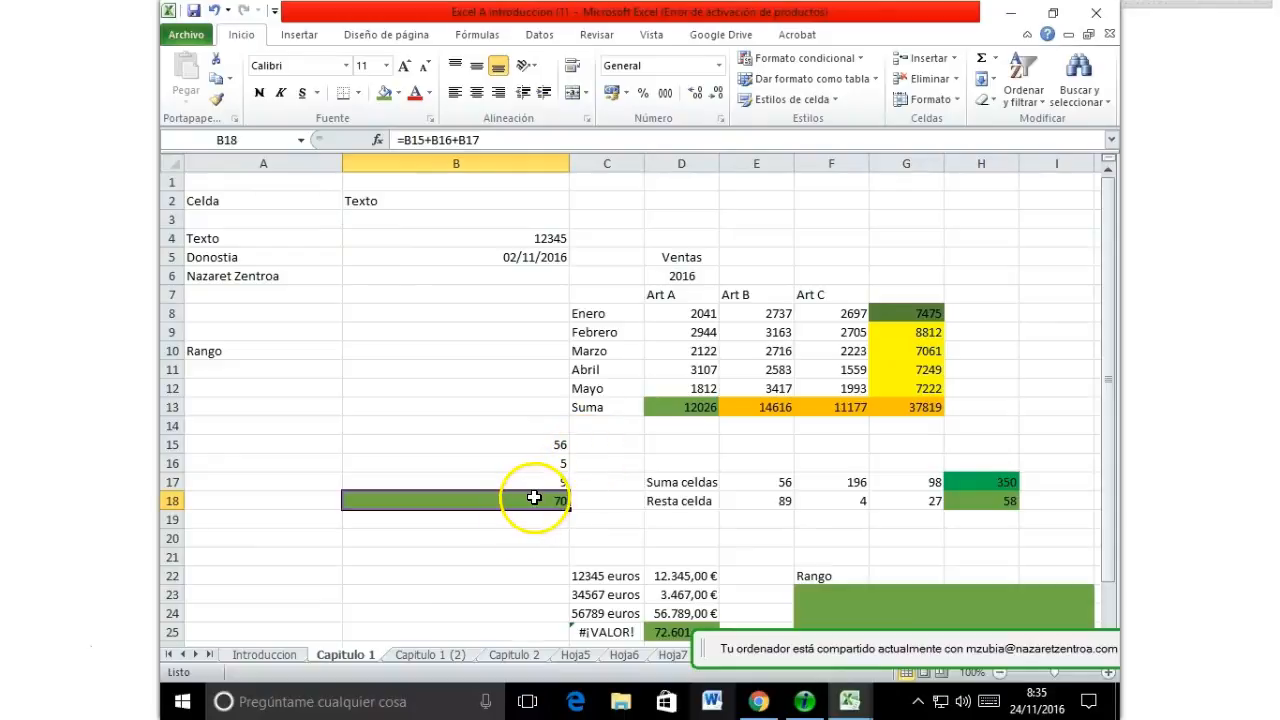
click(501, 141)
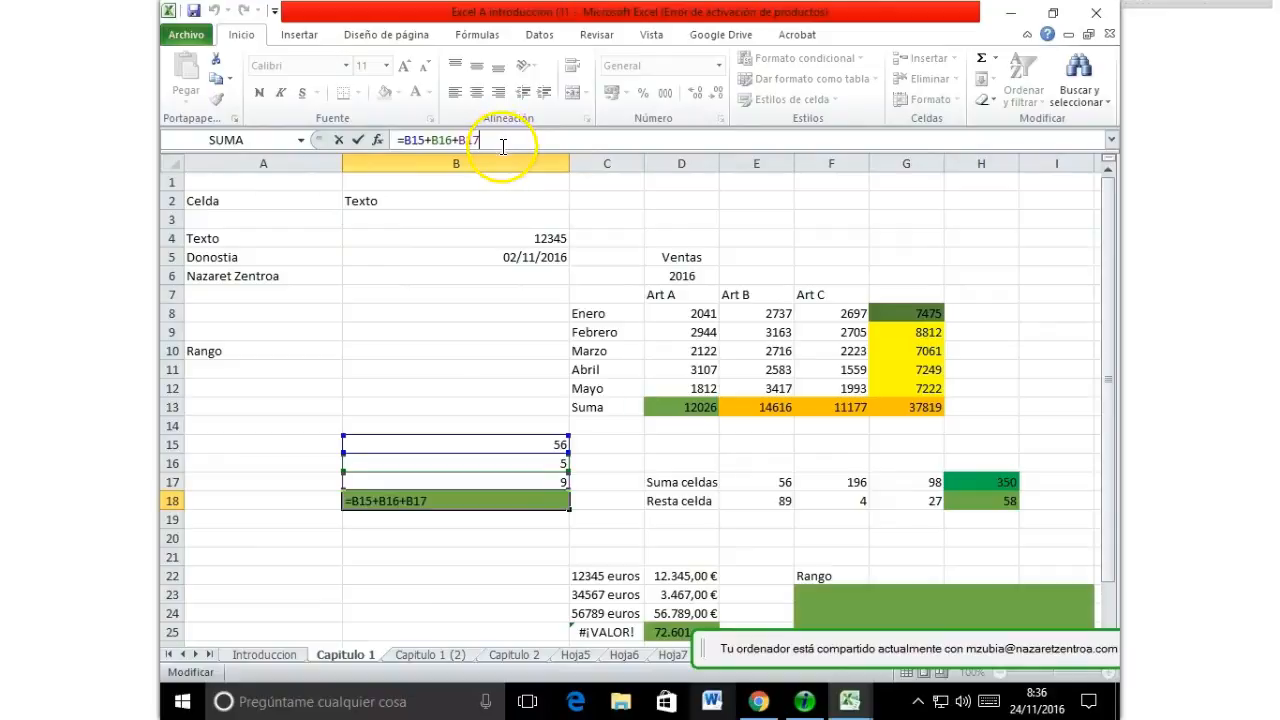
Step: Enter the numbers 45 and 12 in cells B21 and B22
click(383, 558)
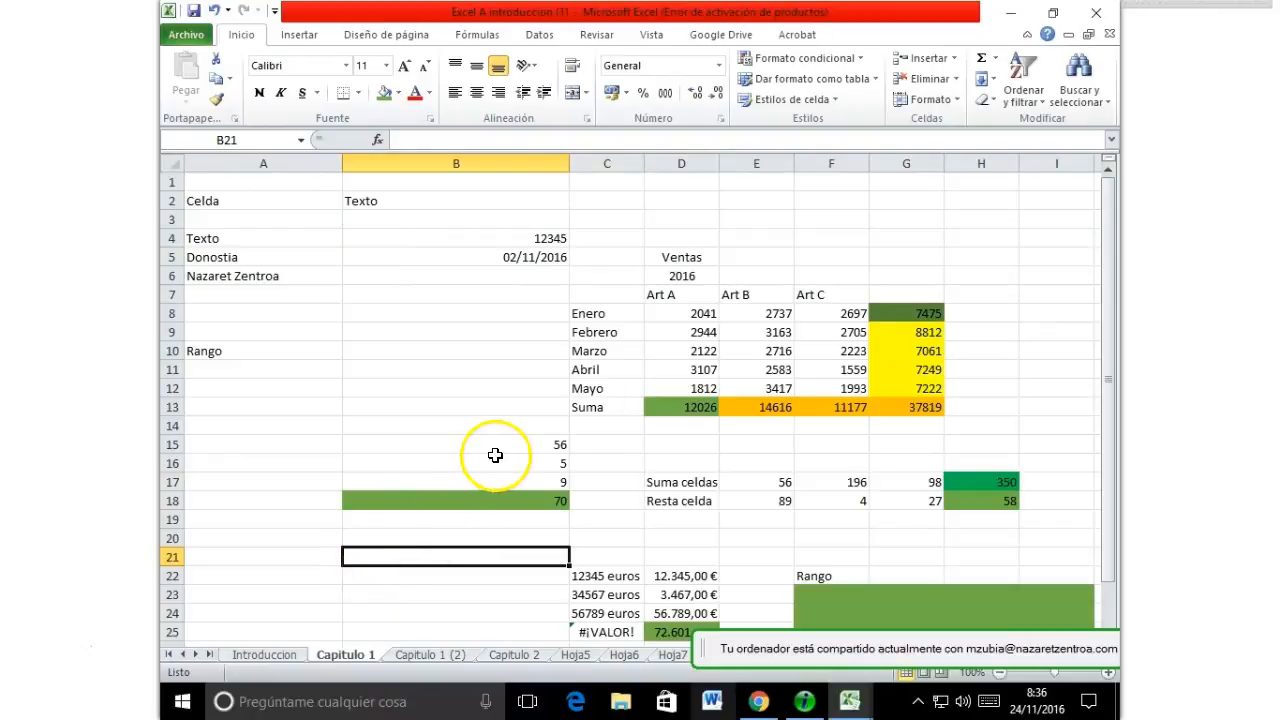
text(45)
key(Return)
text(12)
key(Return)
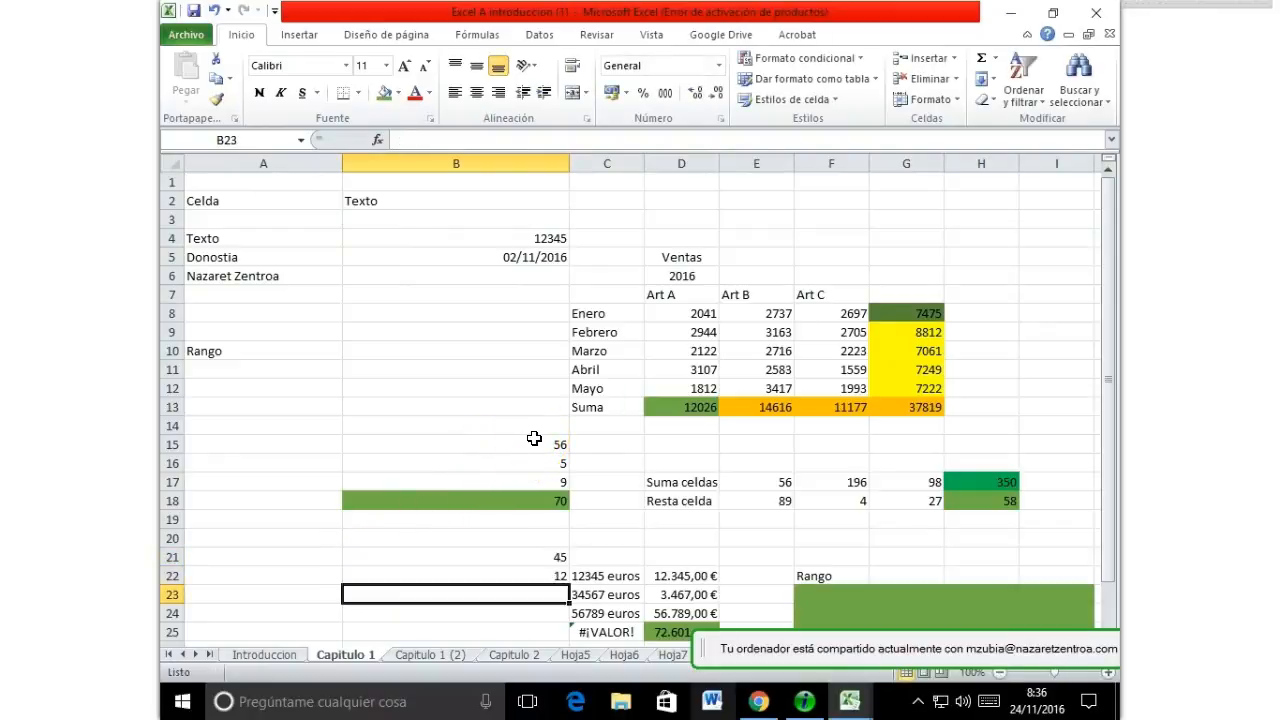
Step: Enter the subtraction formula =B21-B22 in cell B23 and reselect that cell to show its formula
text(=)
key(Up)
key(Up)
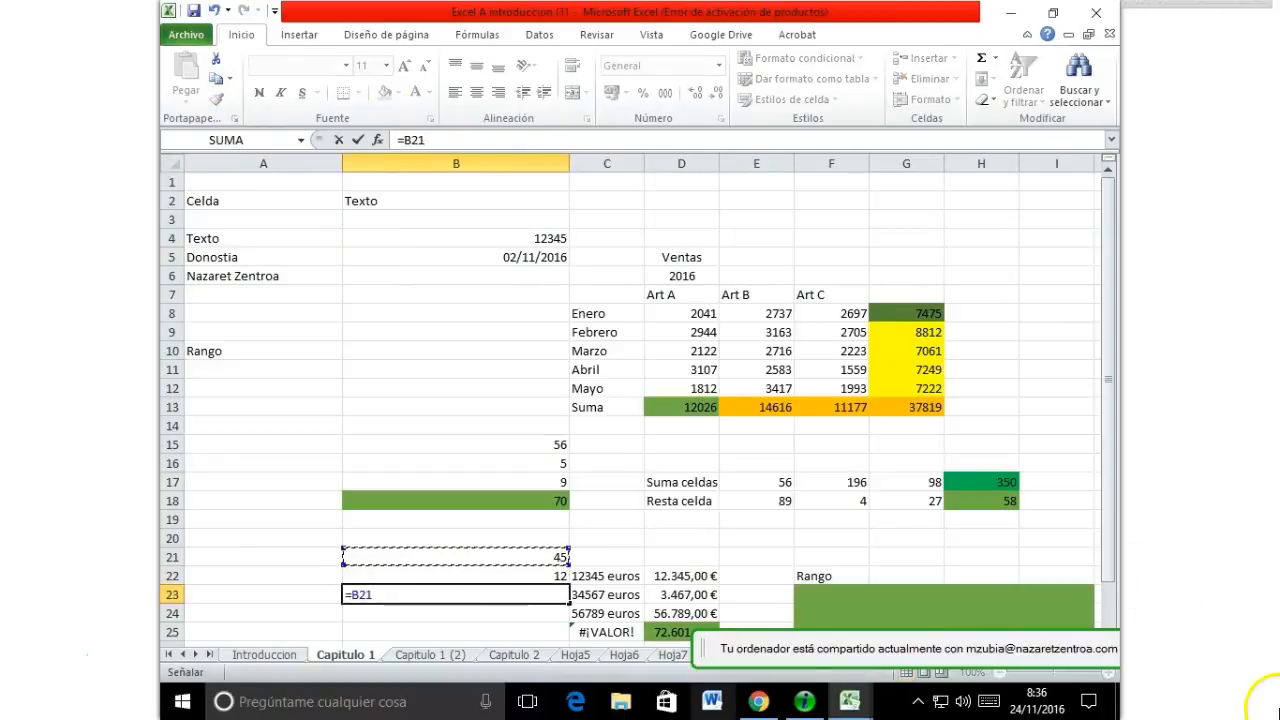
text(-)
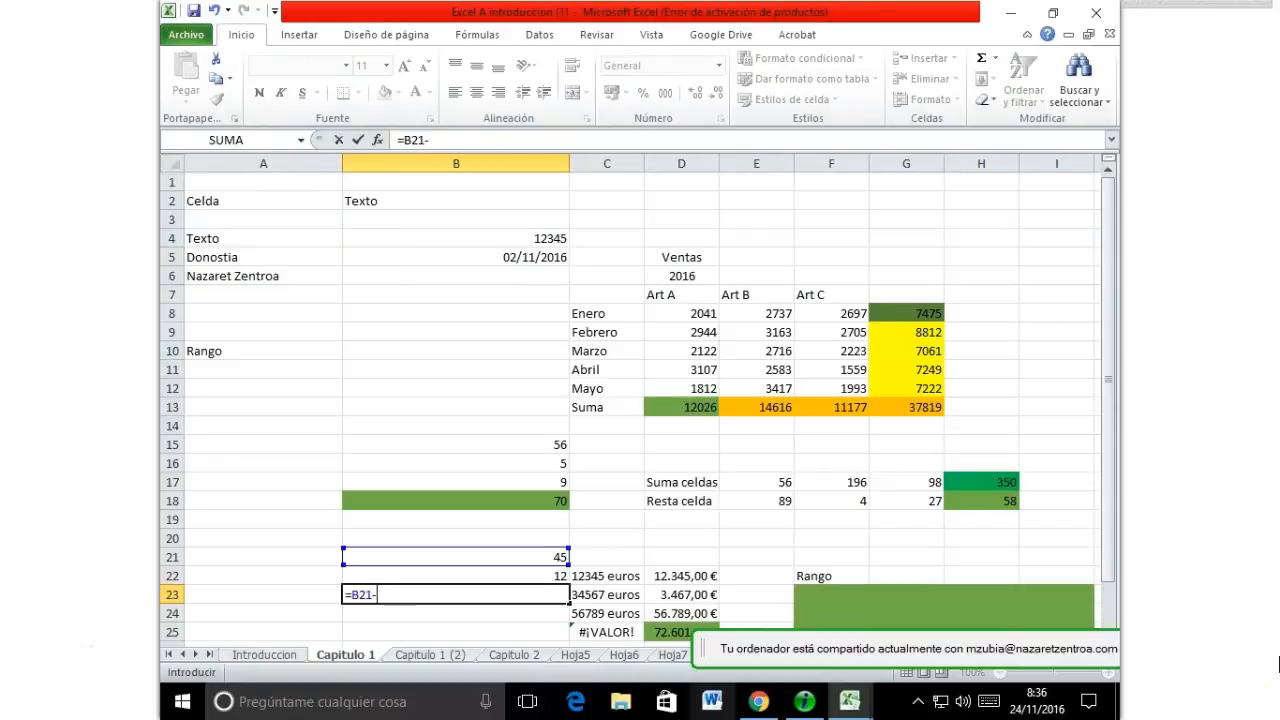
key(Up)
click(1262, 665)
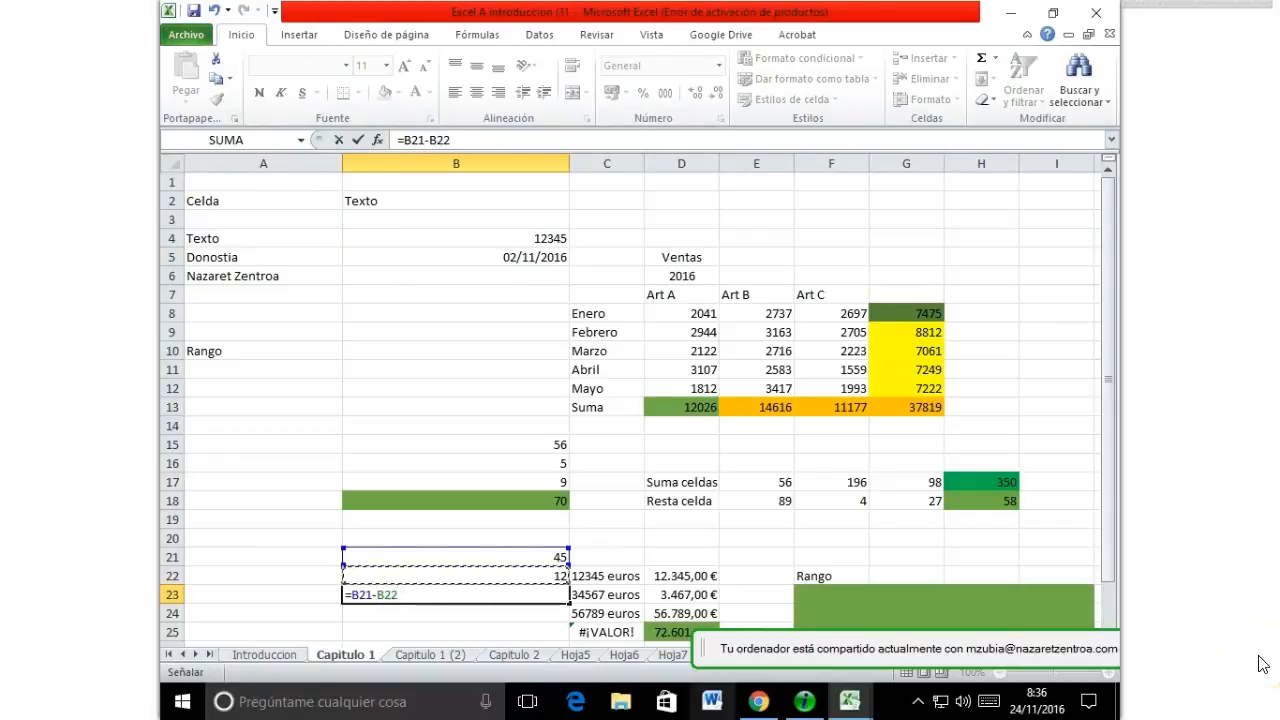
key(Return)
key(Up)
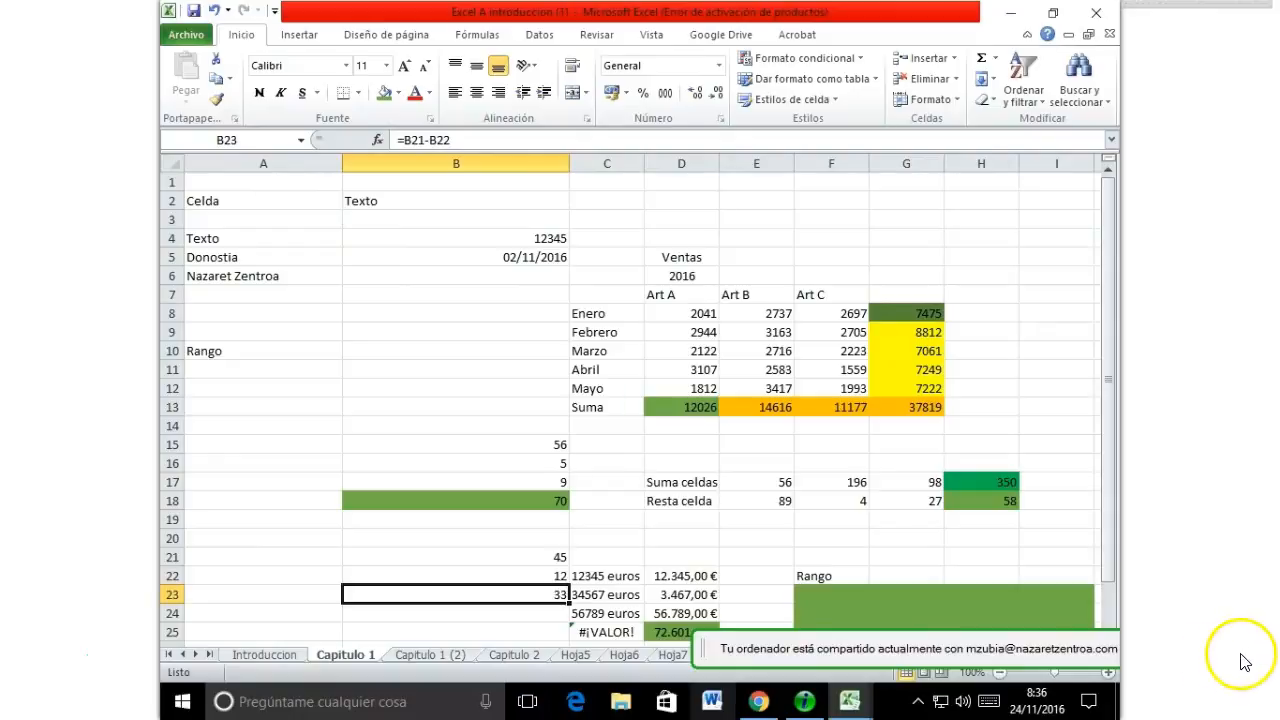
Step: Enter the label Multiplicar in cell D2
click(706, 196)
text(M)
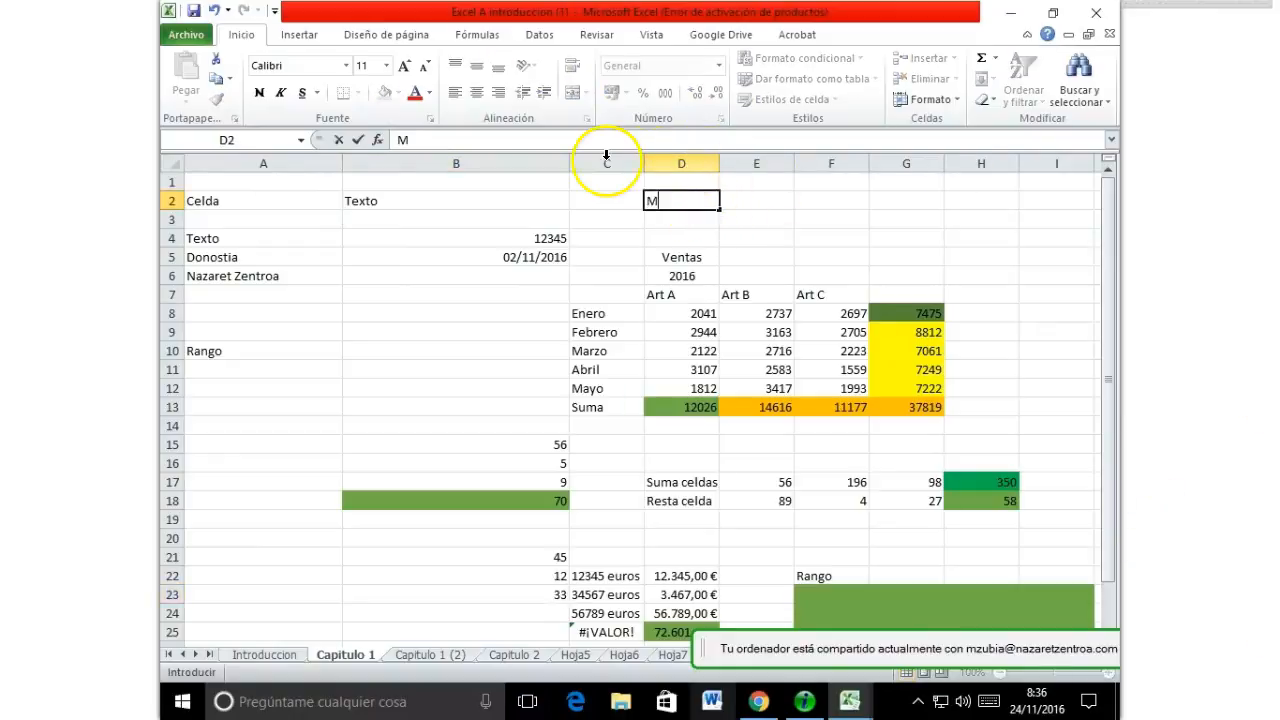
text(ultip)
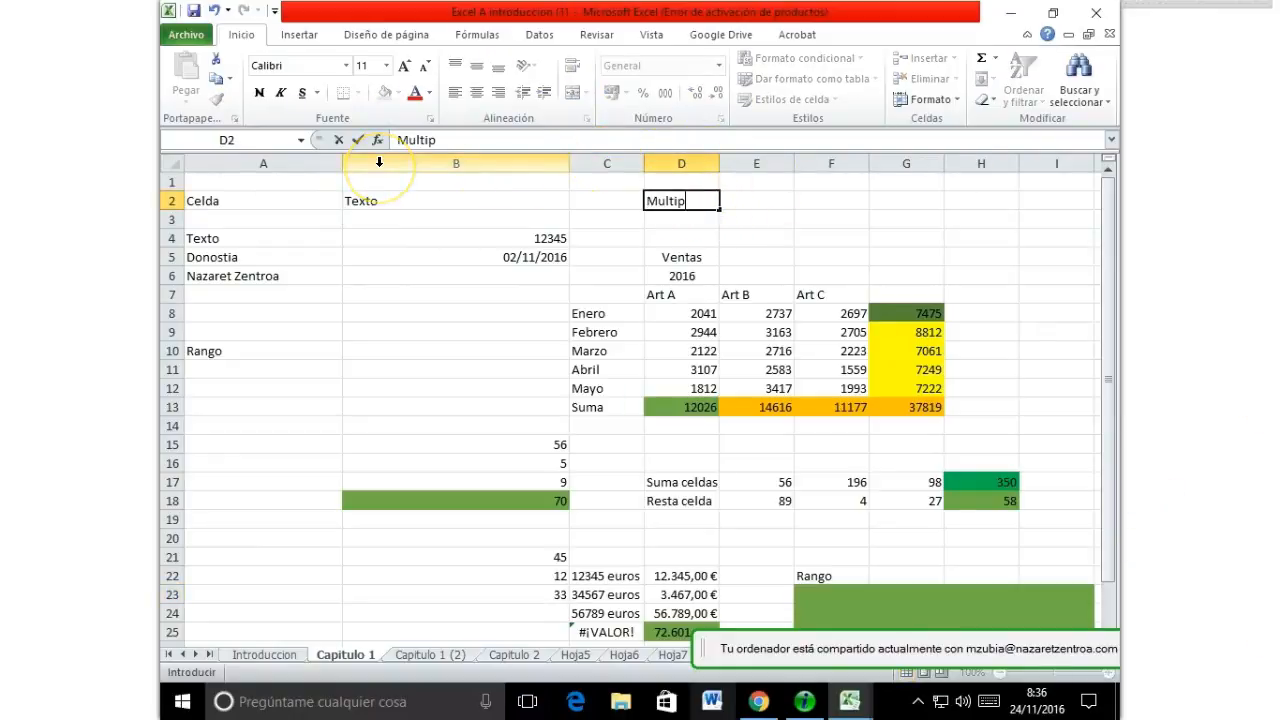
text(liocar)
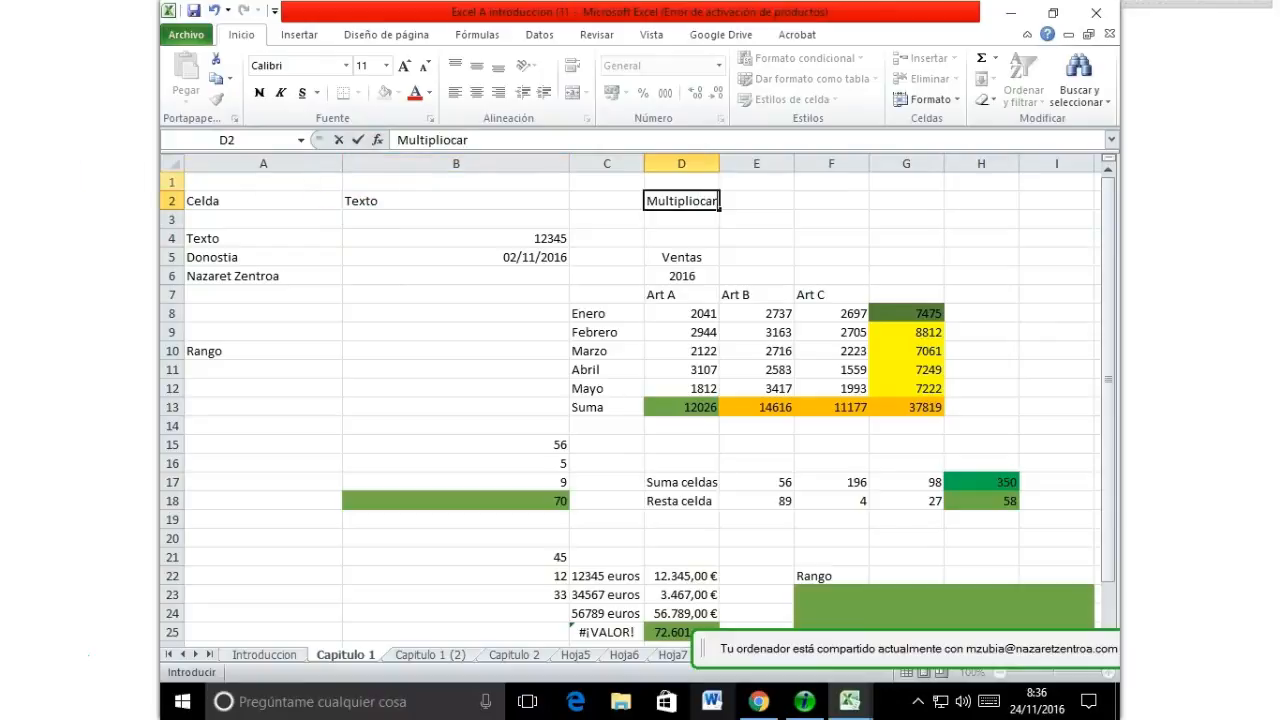
key(BackSpace)
key(BackSpace)
key(BackSpace)
key(BackSpace)
text(car)
key(Tab)
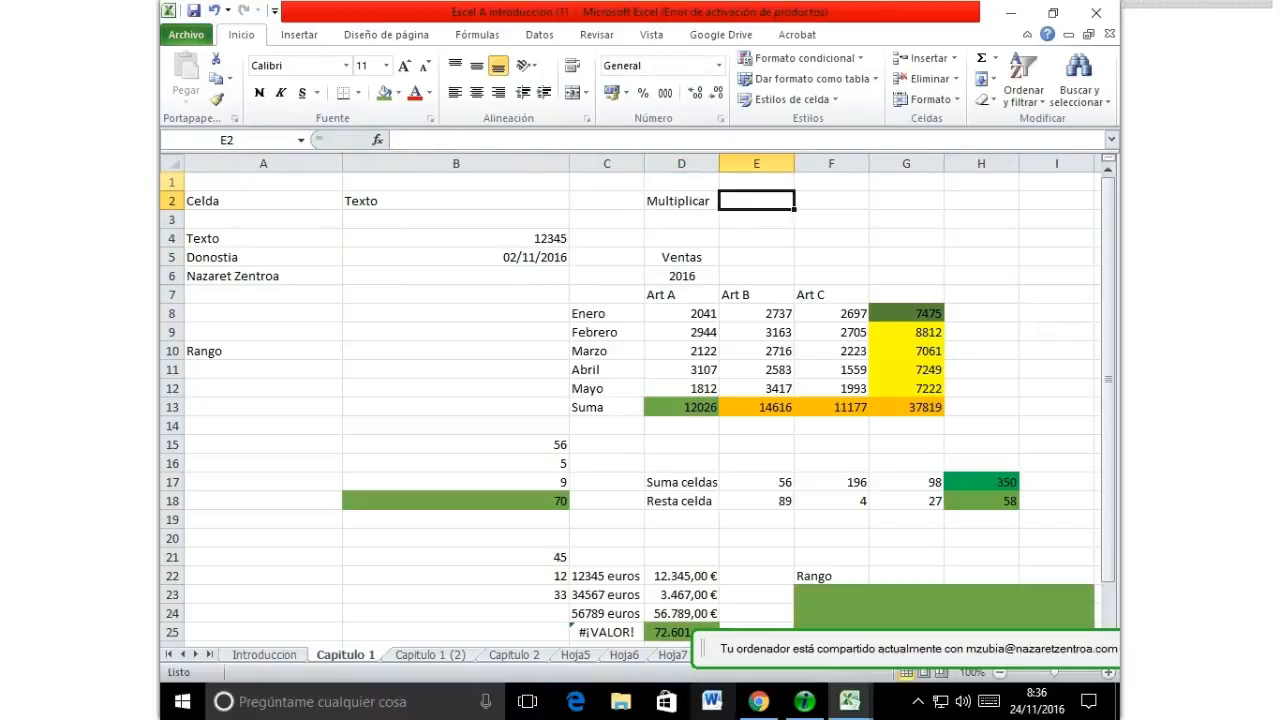
Step: Enter the factors 56 in cell E2 and 4 in cell F2, beside the Multiplicar label
text(56)
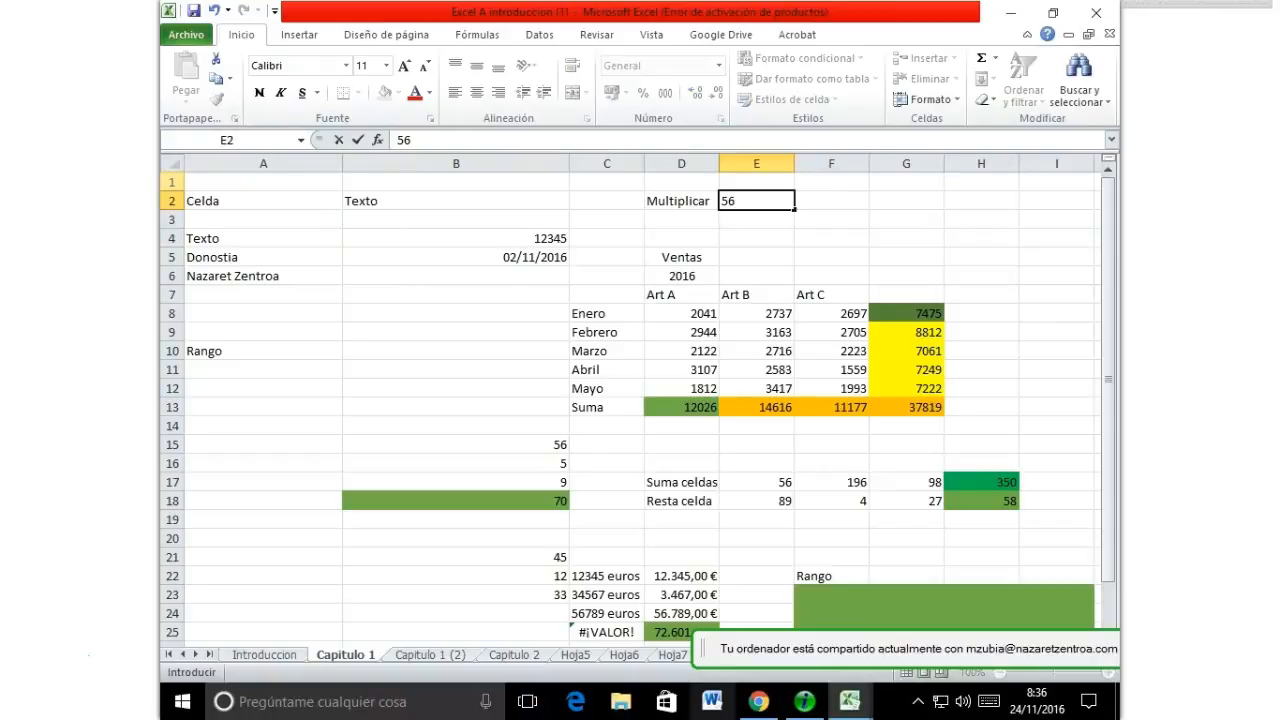
key(Tab)
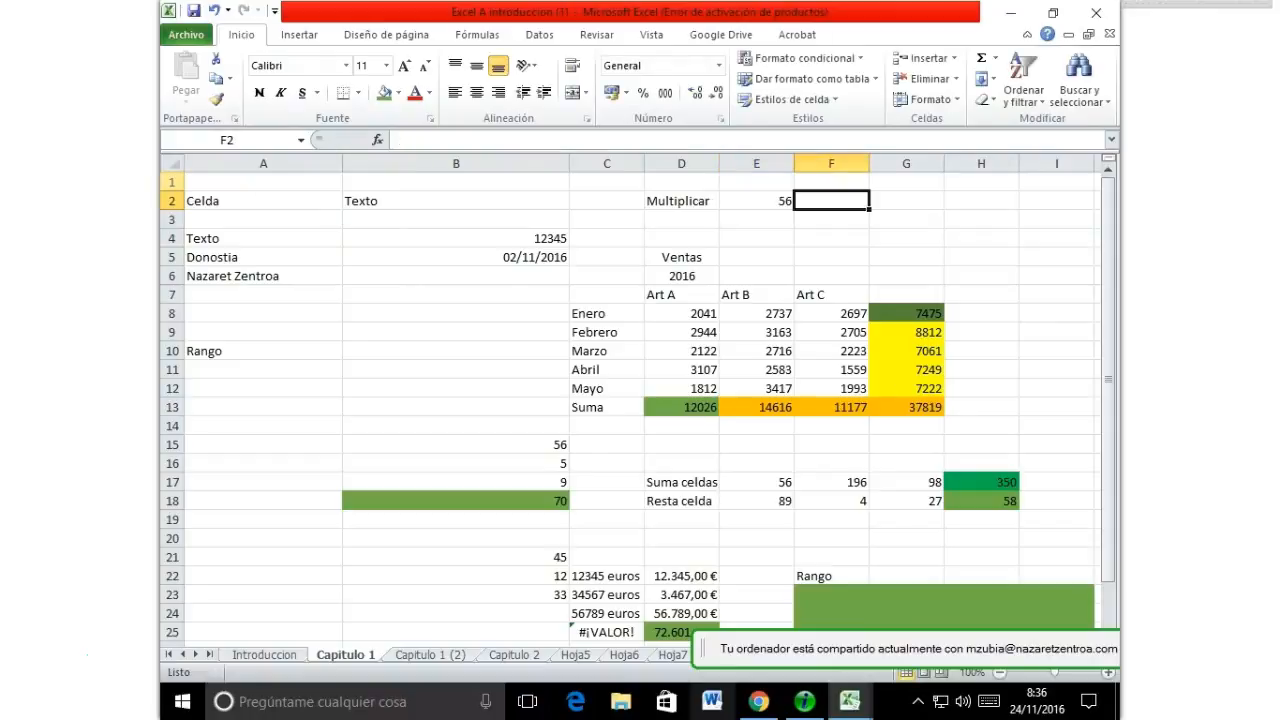
text(4)
key(Tab)
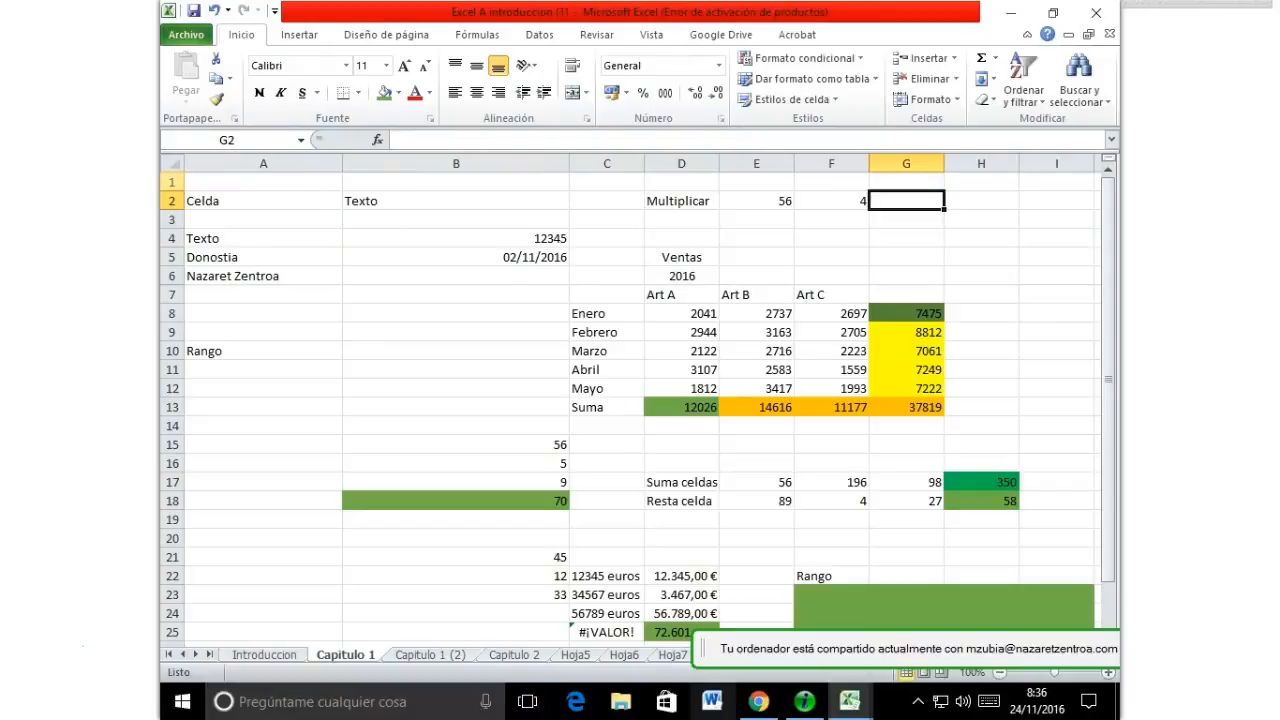
Step: Enter the multiplication formula =E2*F2 in cell G2
text(=)
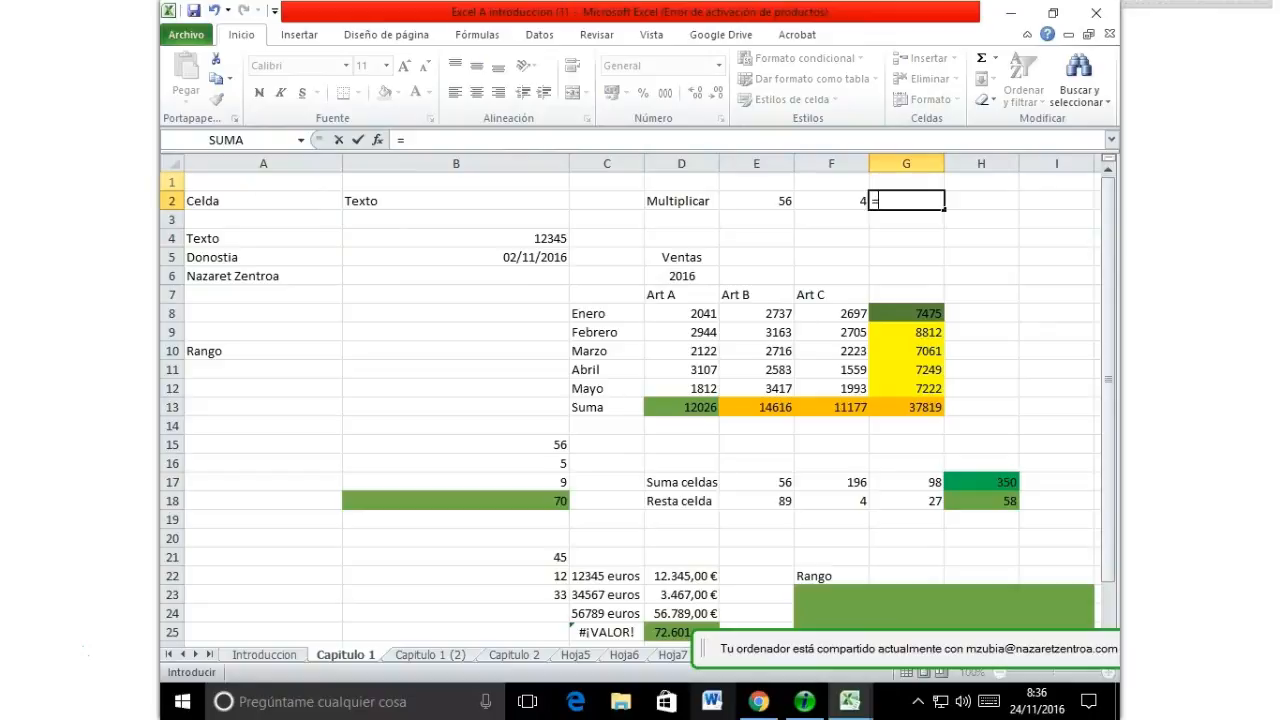
text(e2)
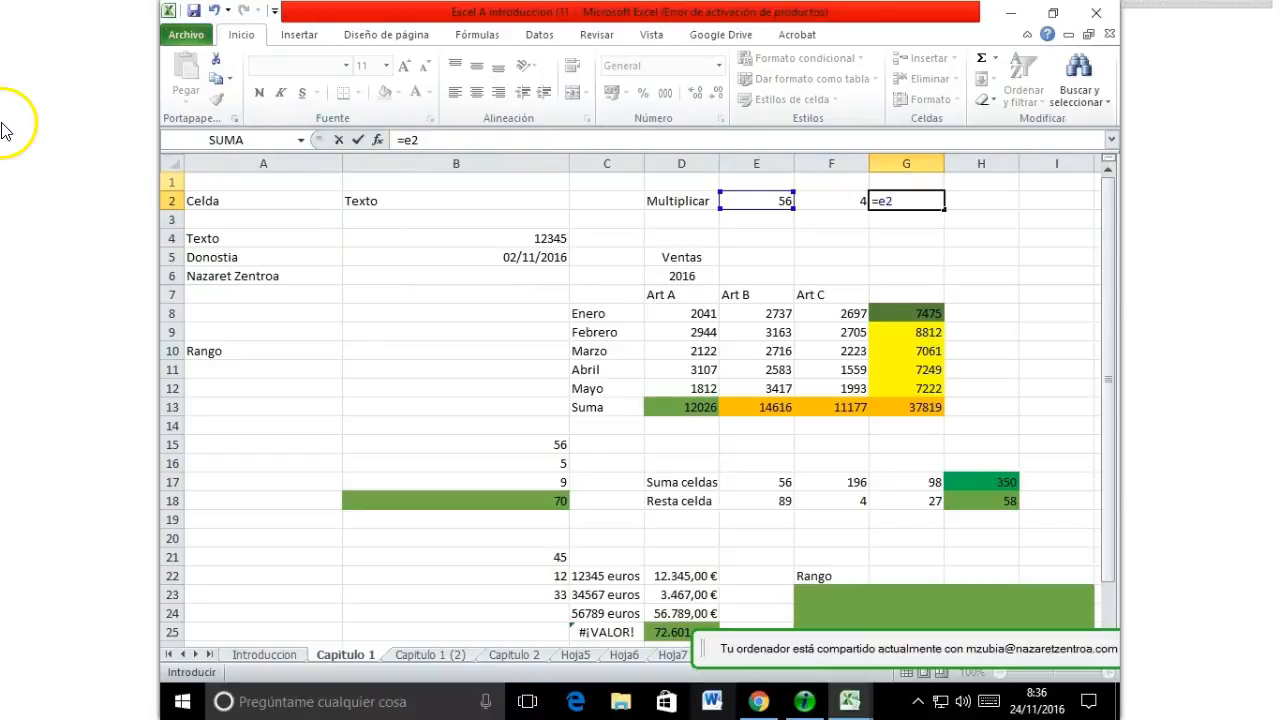
text(*)
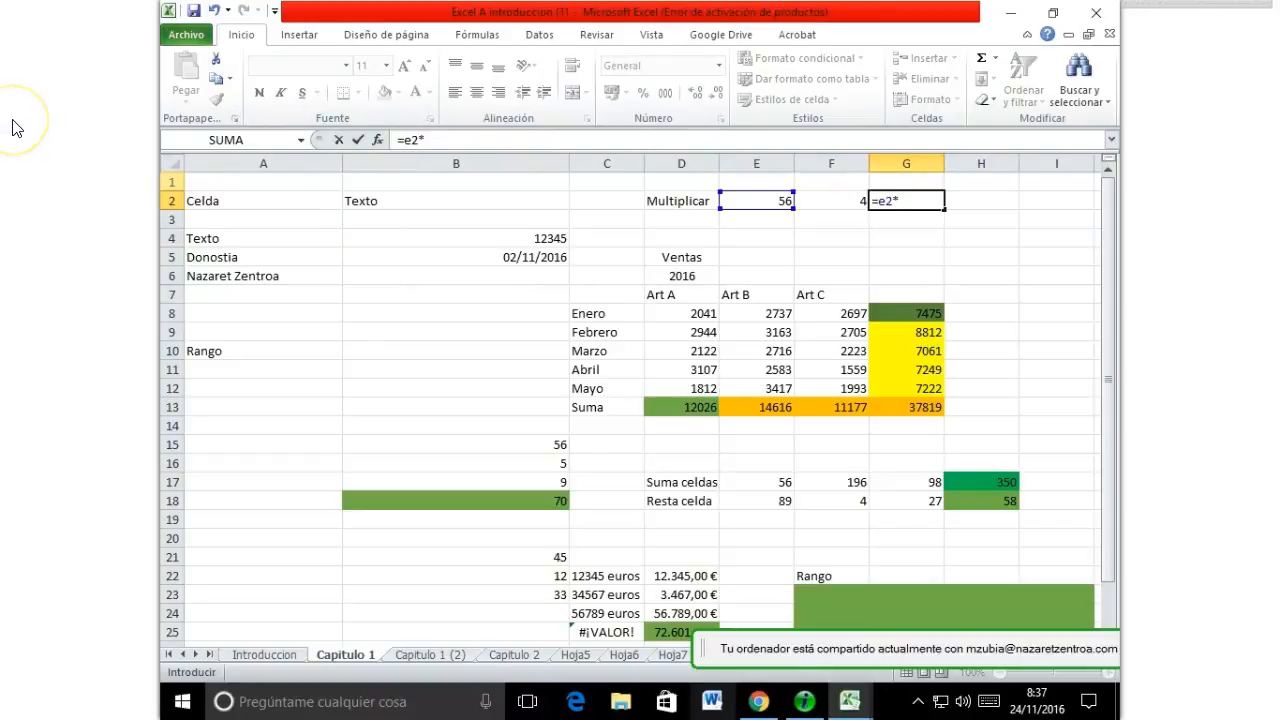
text(f2)
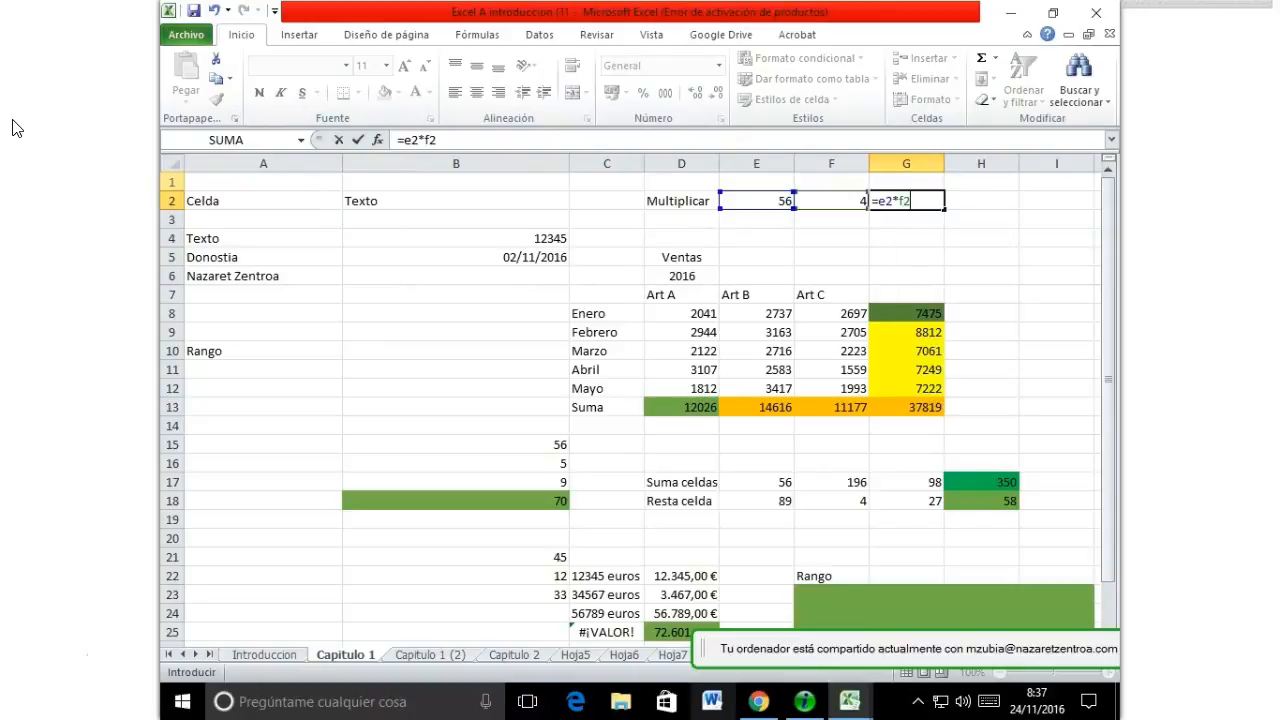
key(Return)
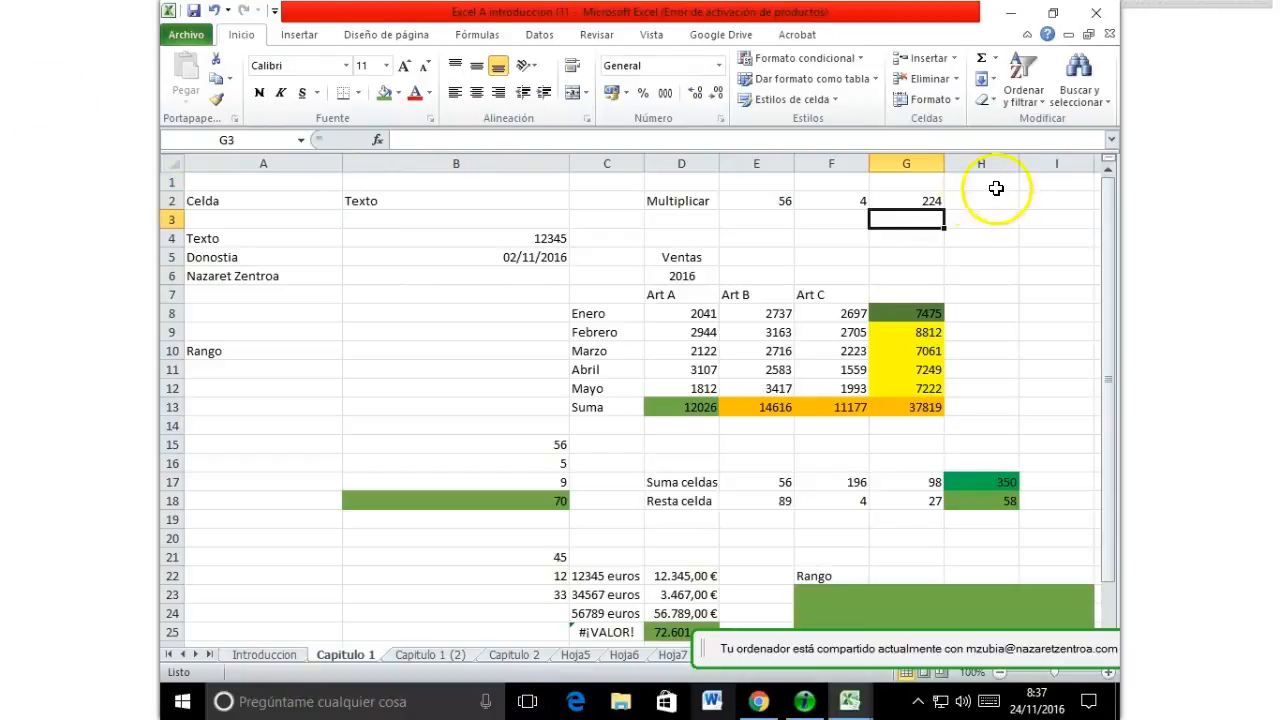
Step: Change the first factor in cell E2 to 65 and select the product cell G2
click(932, 203)
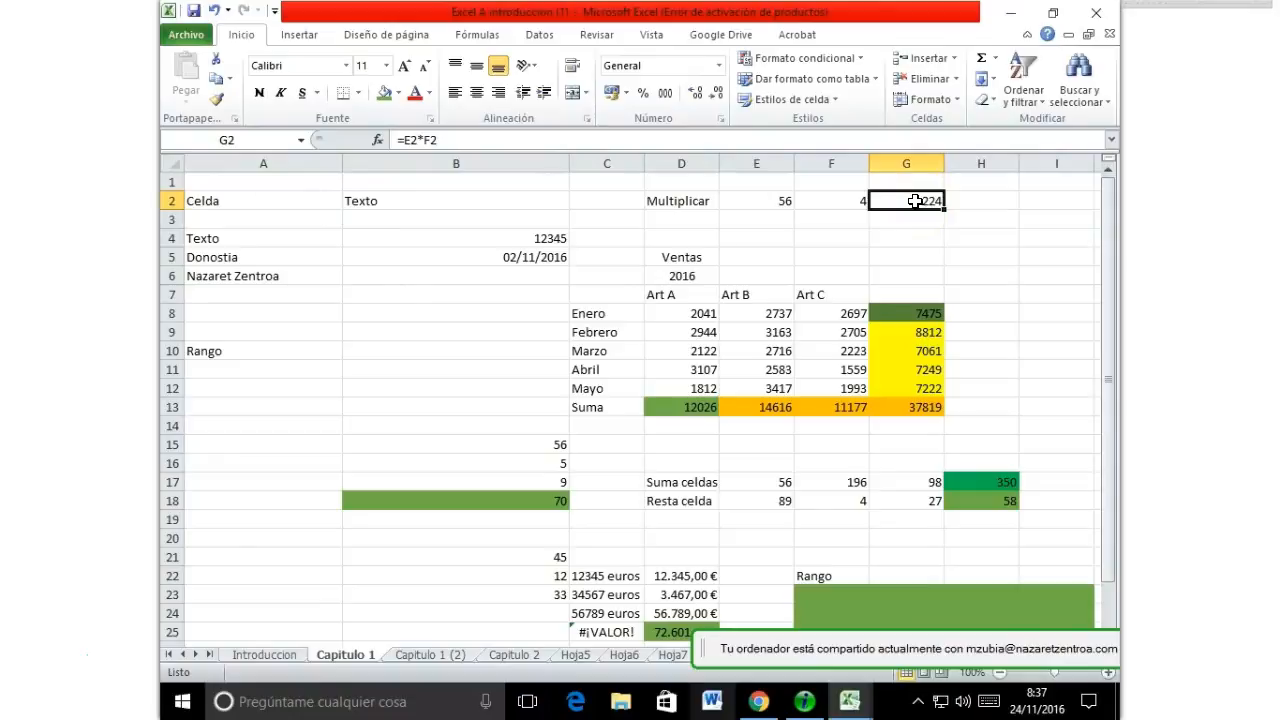
key(Left)
key(Left)
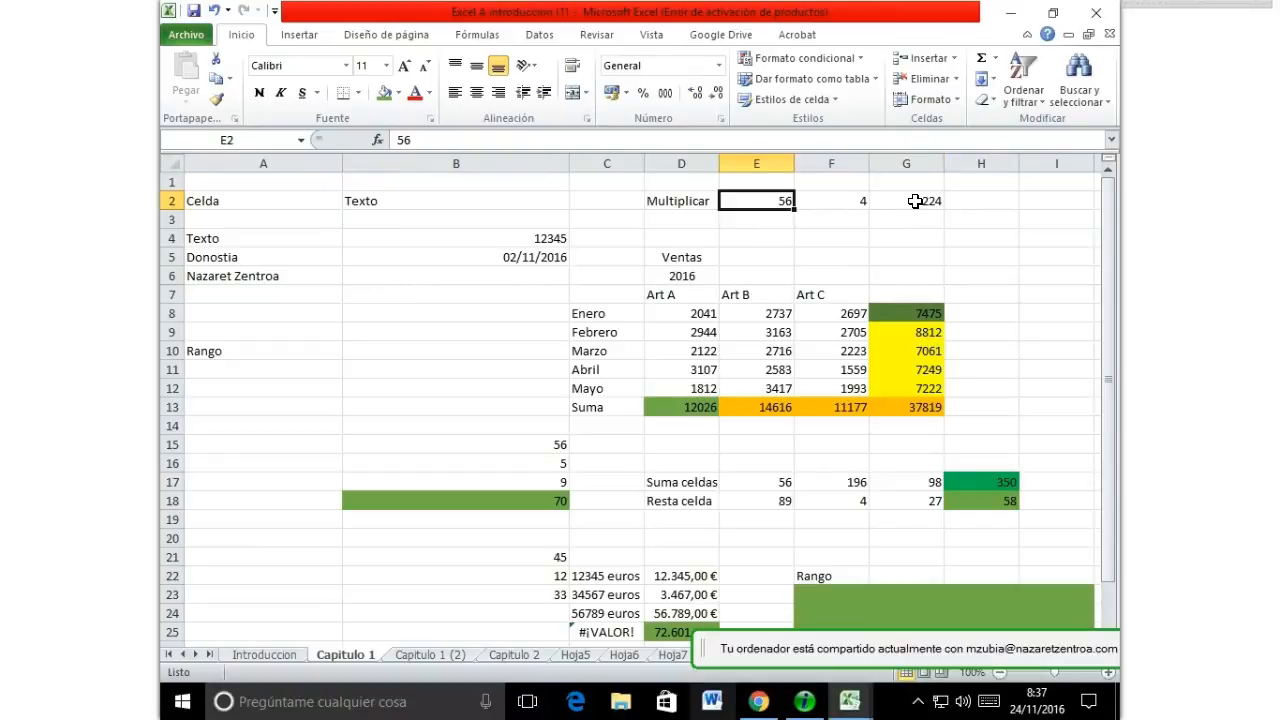
text(65)
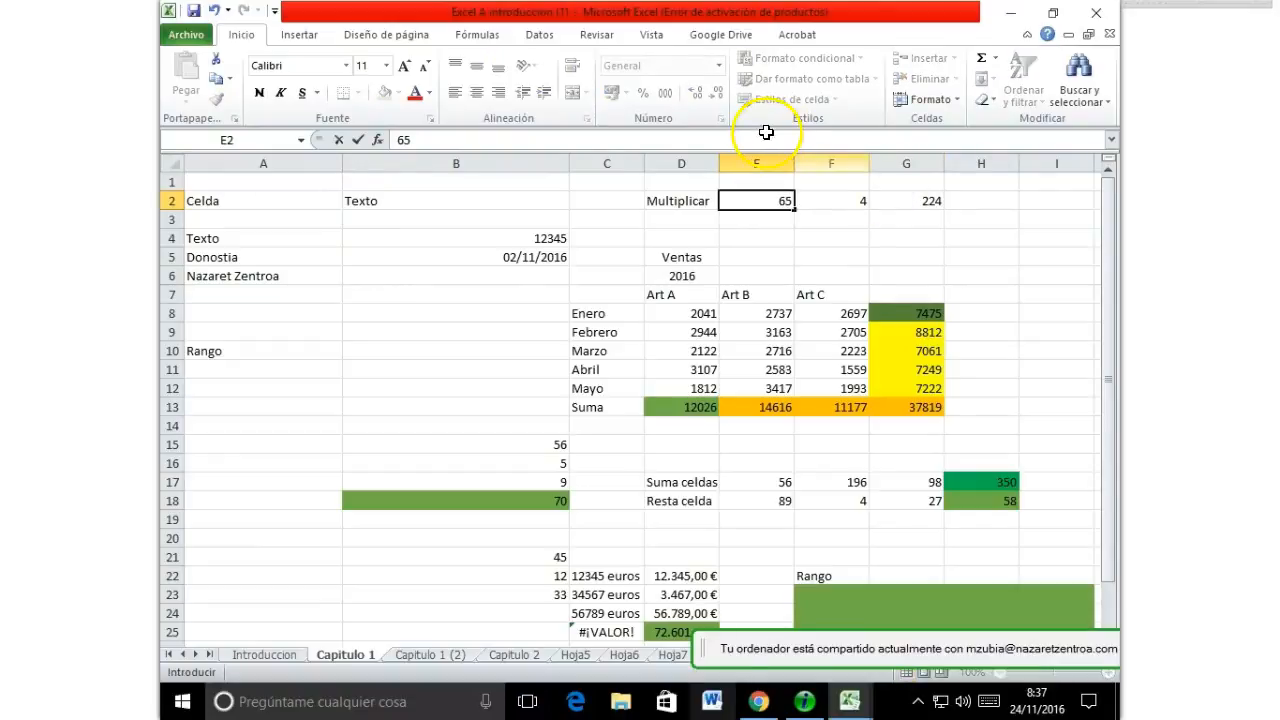
key(Return)
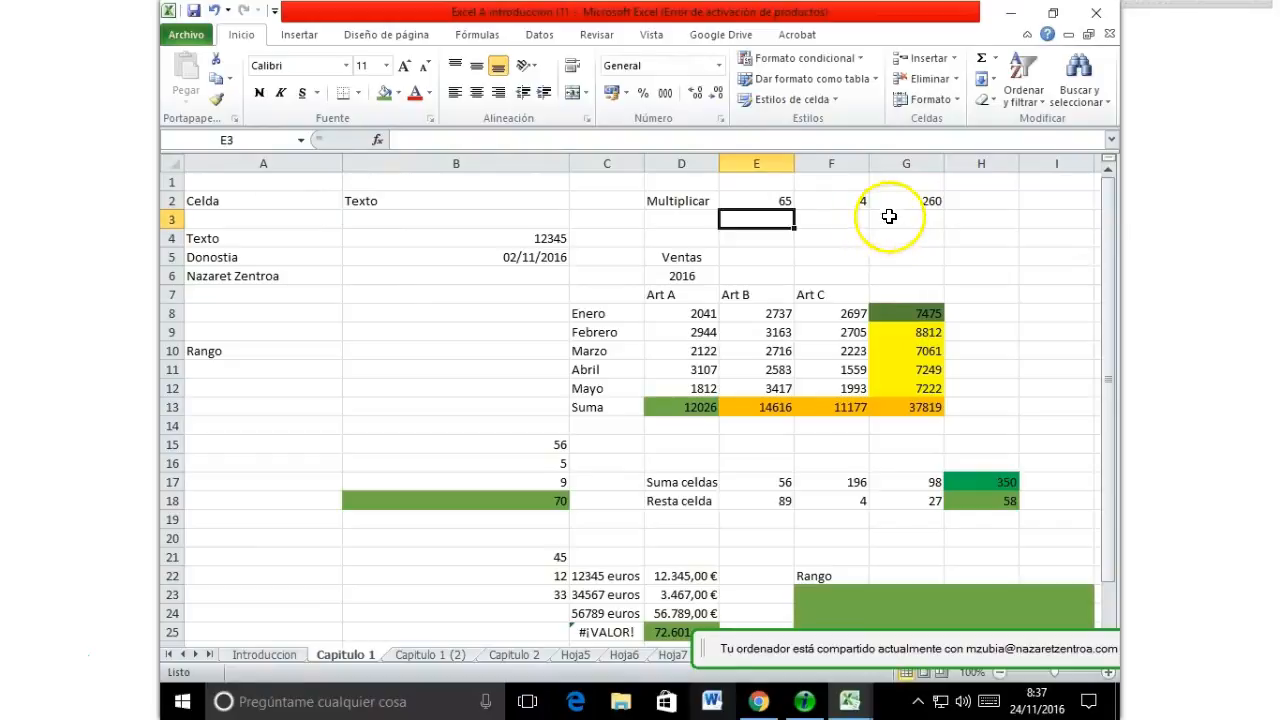
click(900, 201)
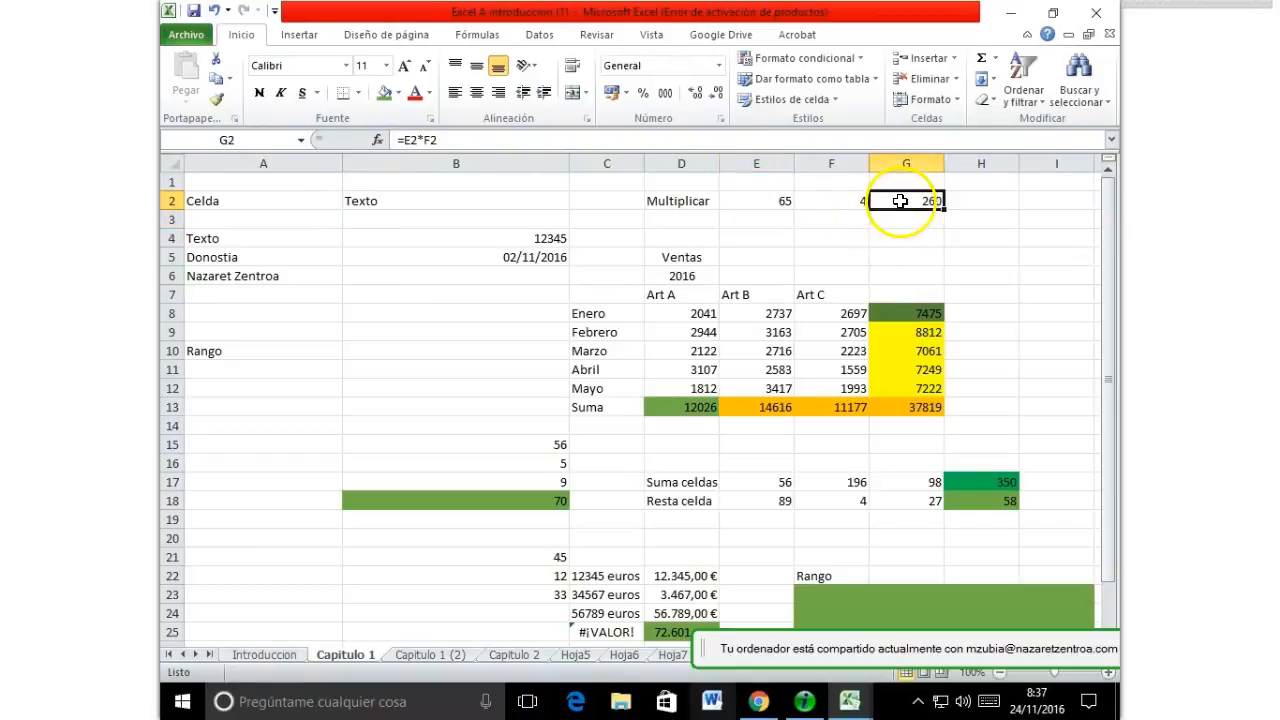
Step: Fill the product cell G2 with green
click(386, 94)
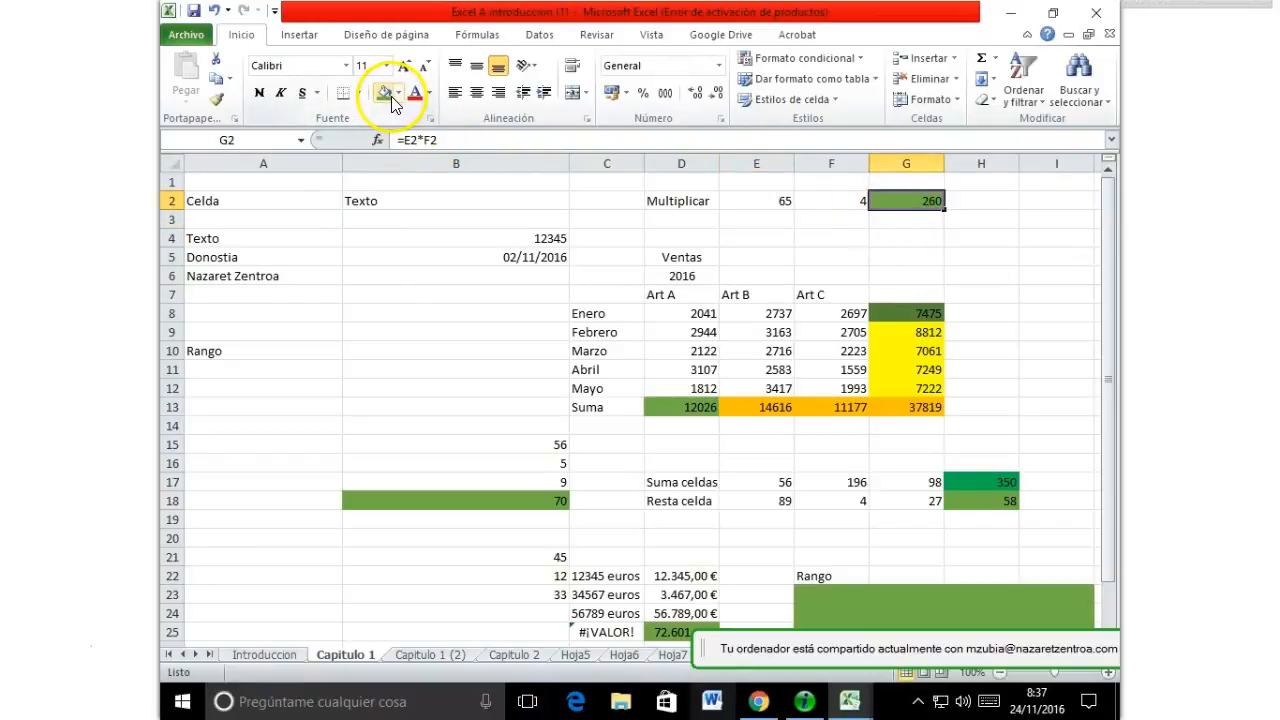
Step: Enter the label Dividir in cell D3, with 950 in E3 and 34 in F3
click(669, 216)
text(Dividir)
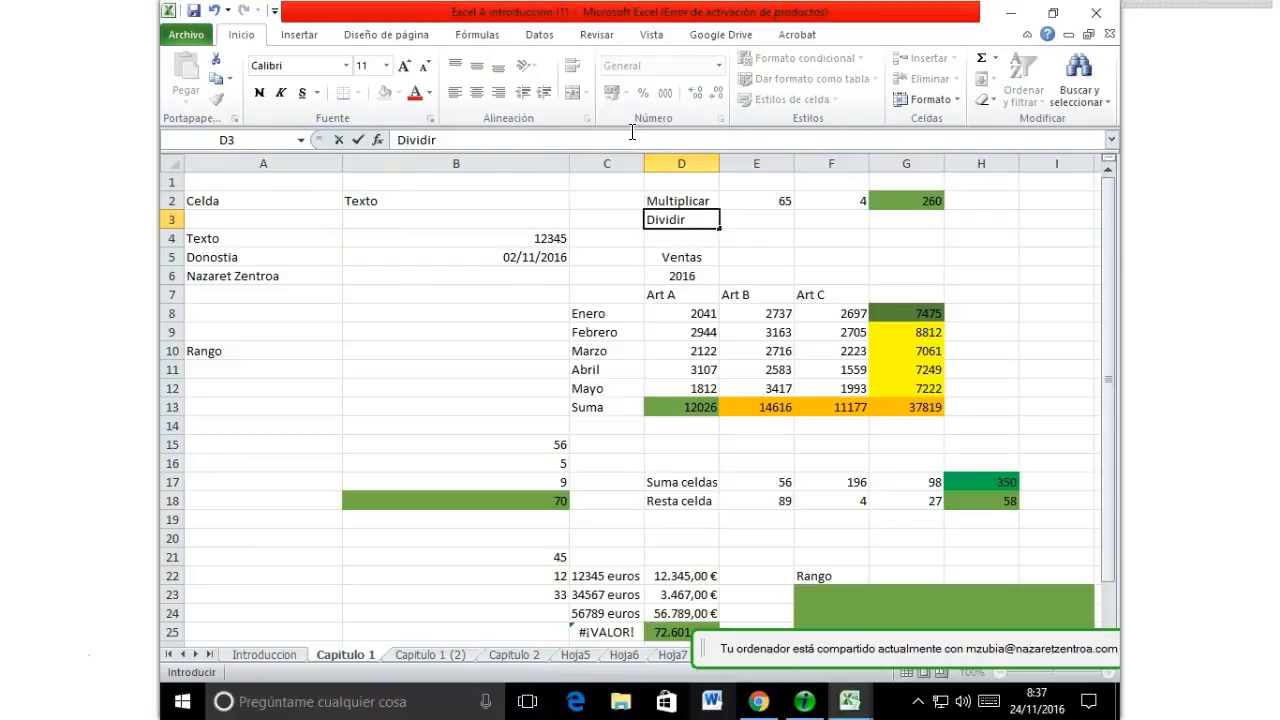
key(Tab)
text(950)
key(Tab)
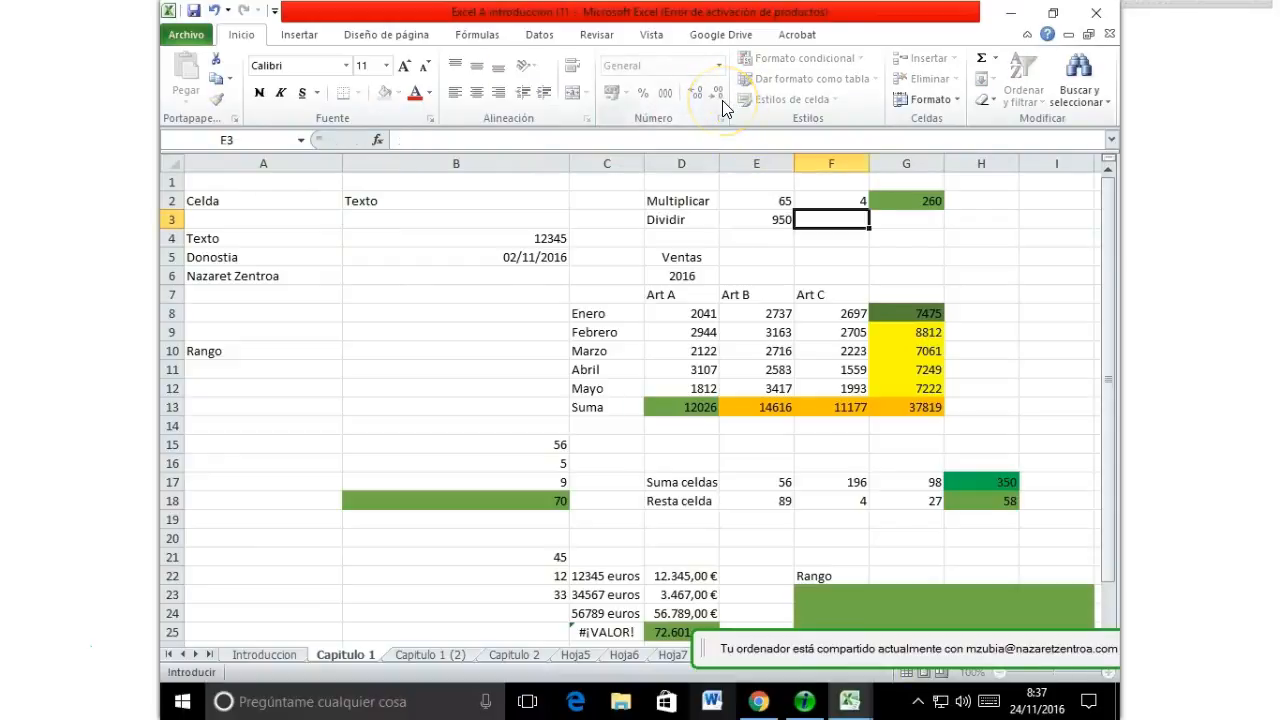
text(34)
key(Tab)
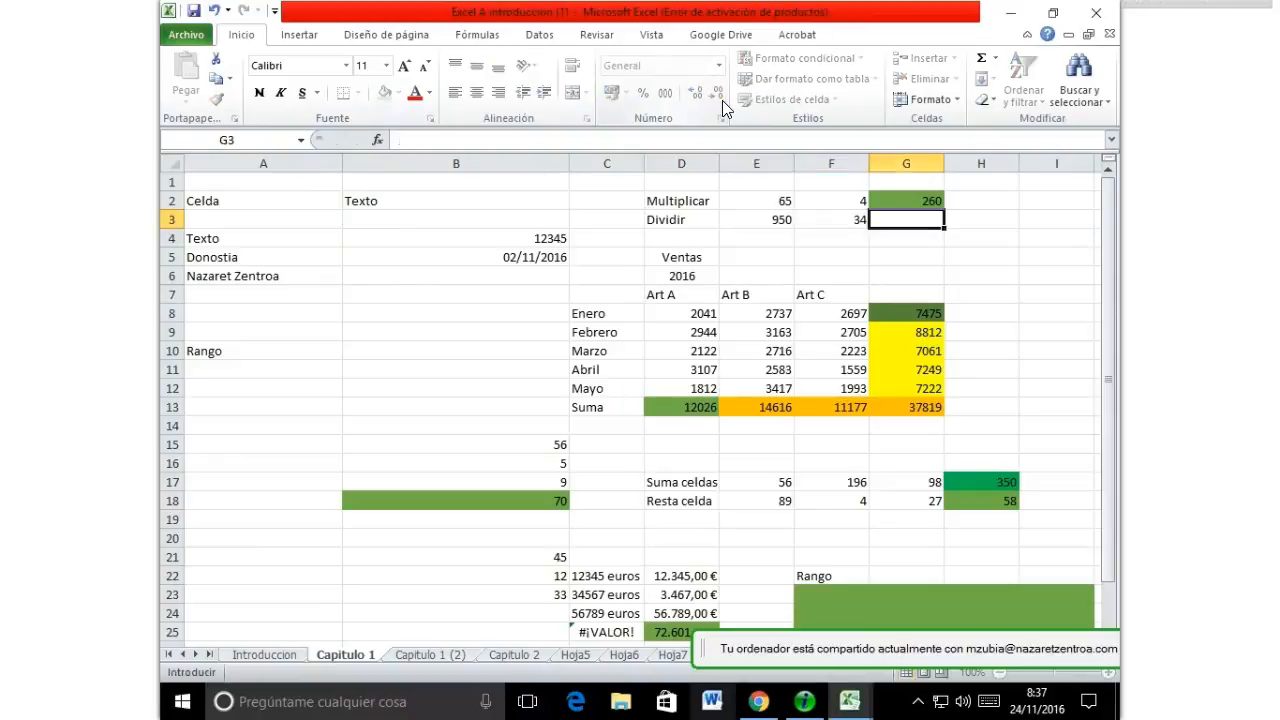
Step: Enter the division formula =E3/F3 in cell G3 and fill the cell with green
text(=)
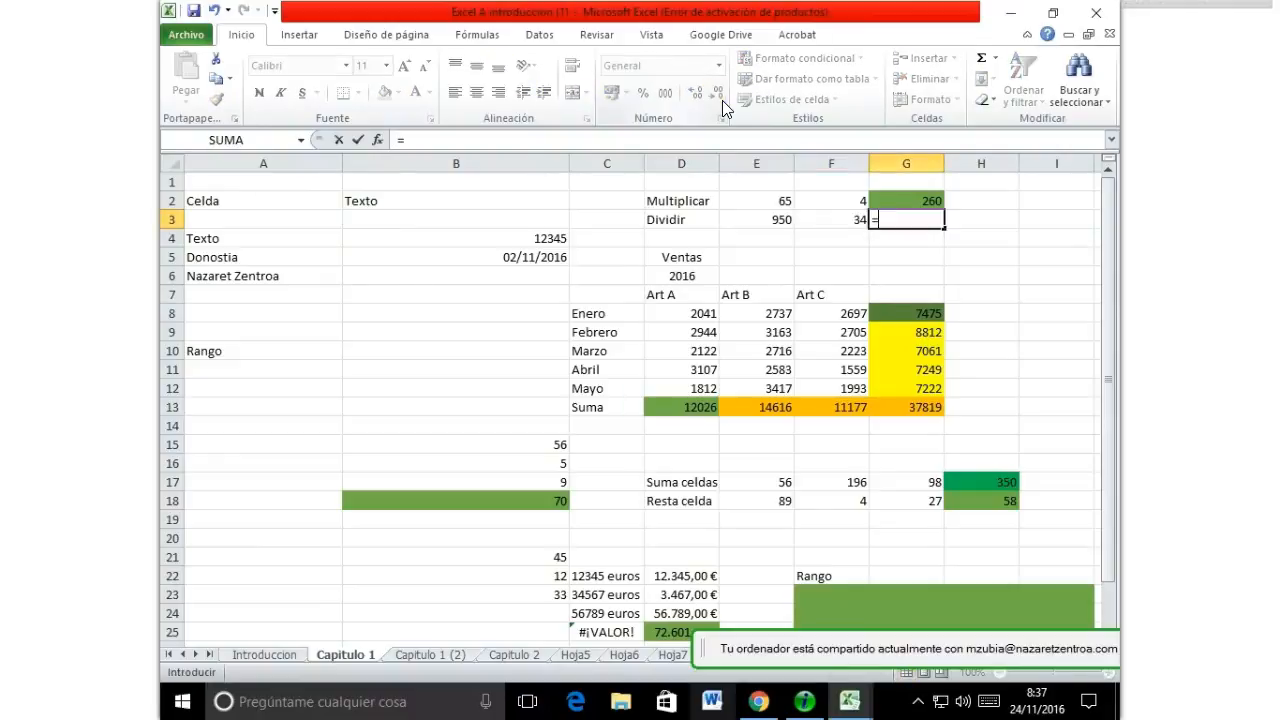
text(e3/)
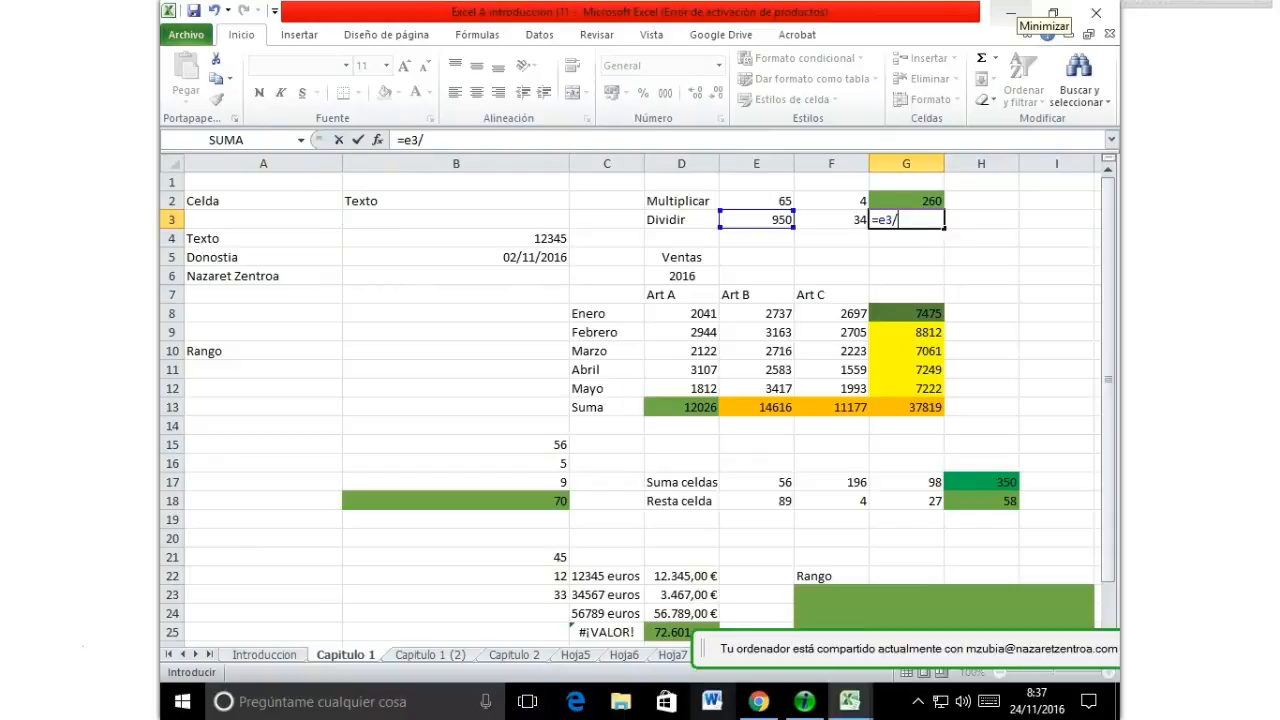
text(f3)
key(Return)
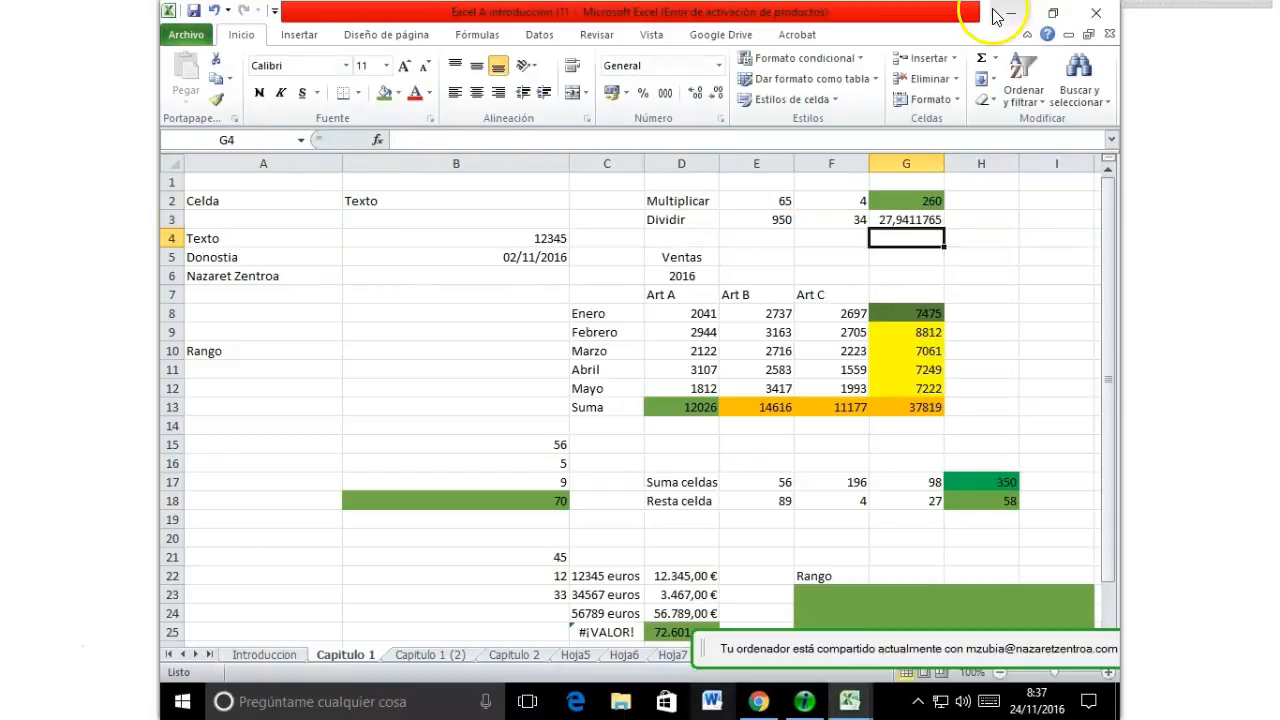
key(Up)
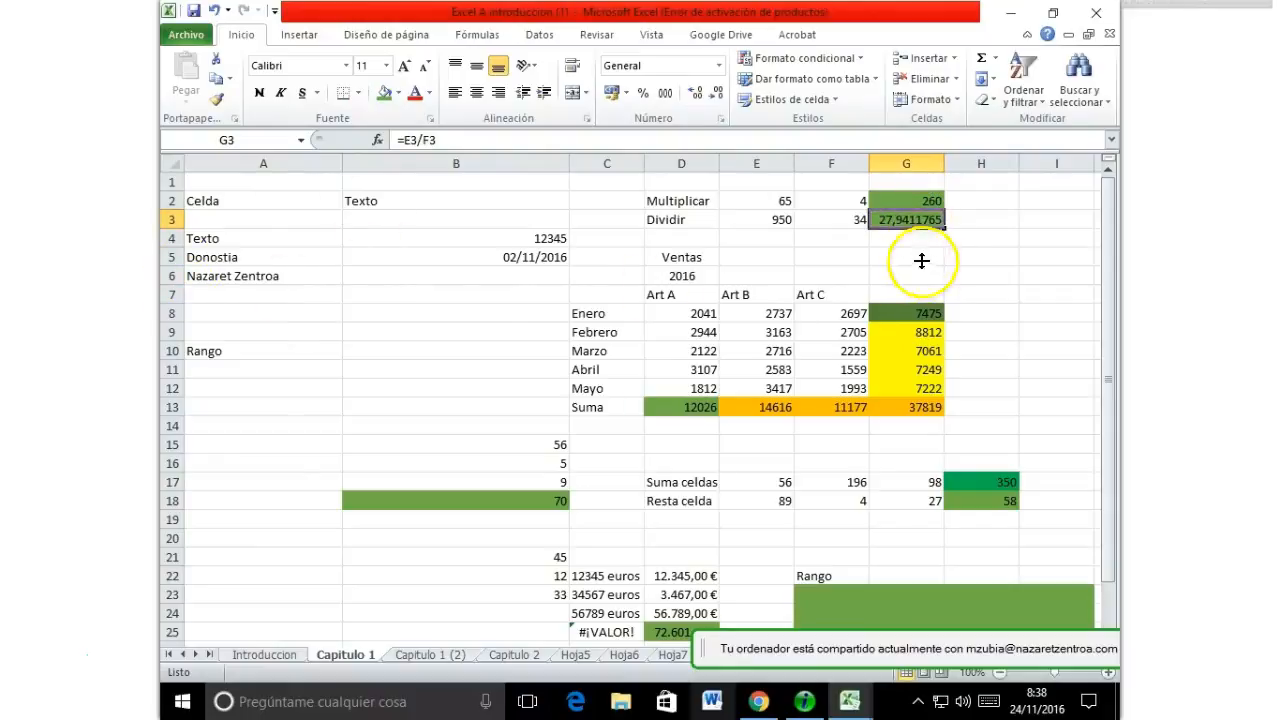
Step: Enter the label Potencia in cell D4, with the base 5 in E4 and the exponent 3 in F4
click(705, 238)
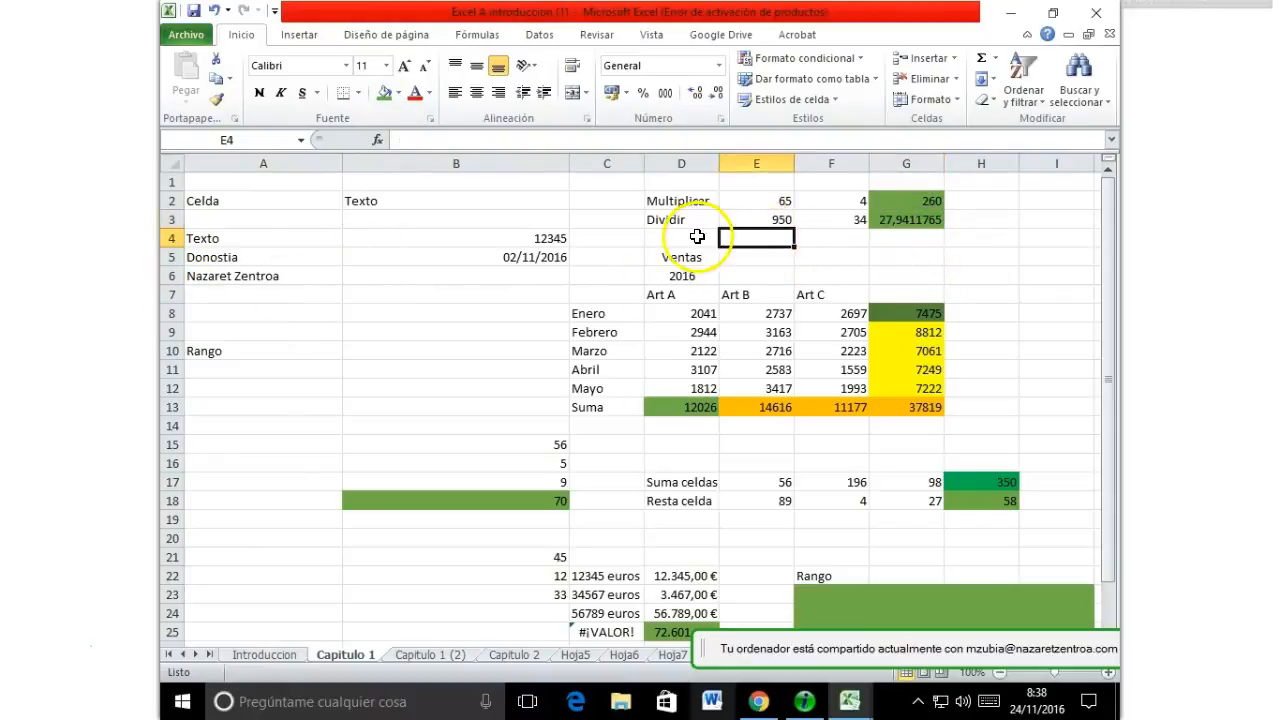
text(Potencia)
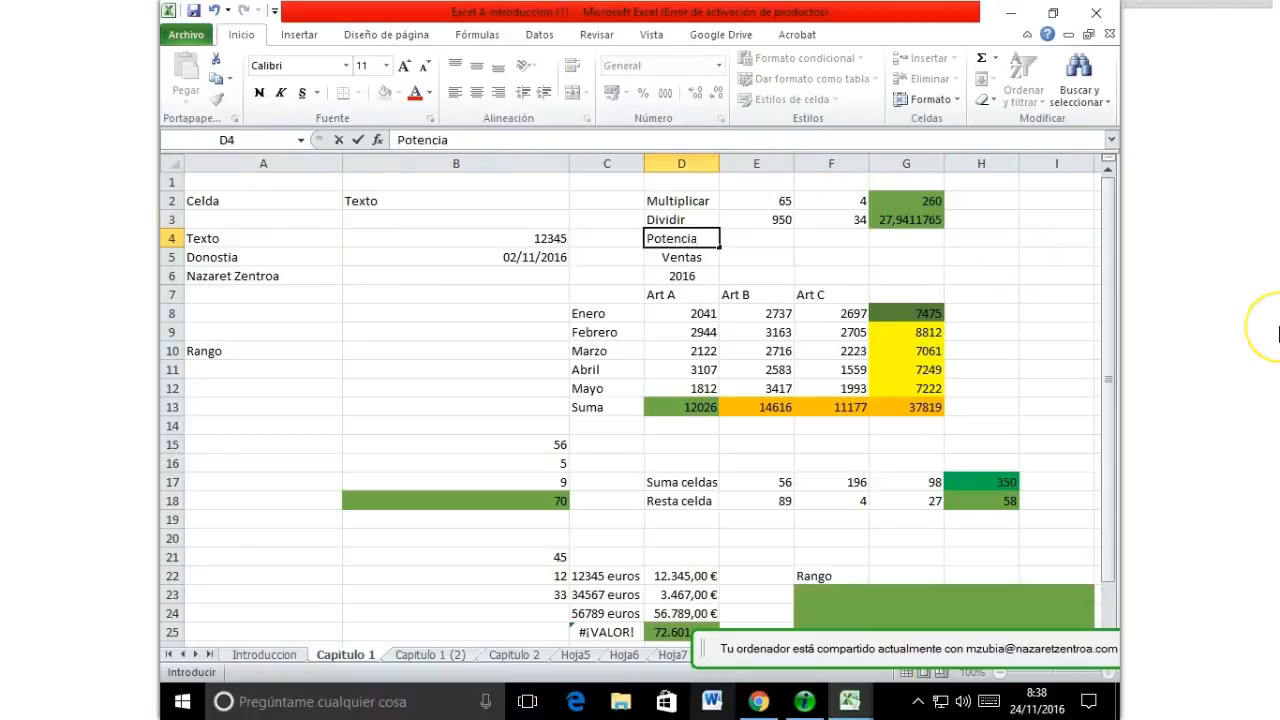
key(Tab)
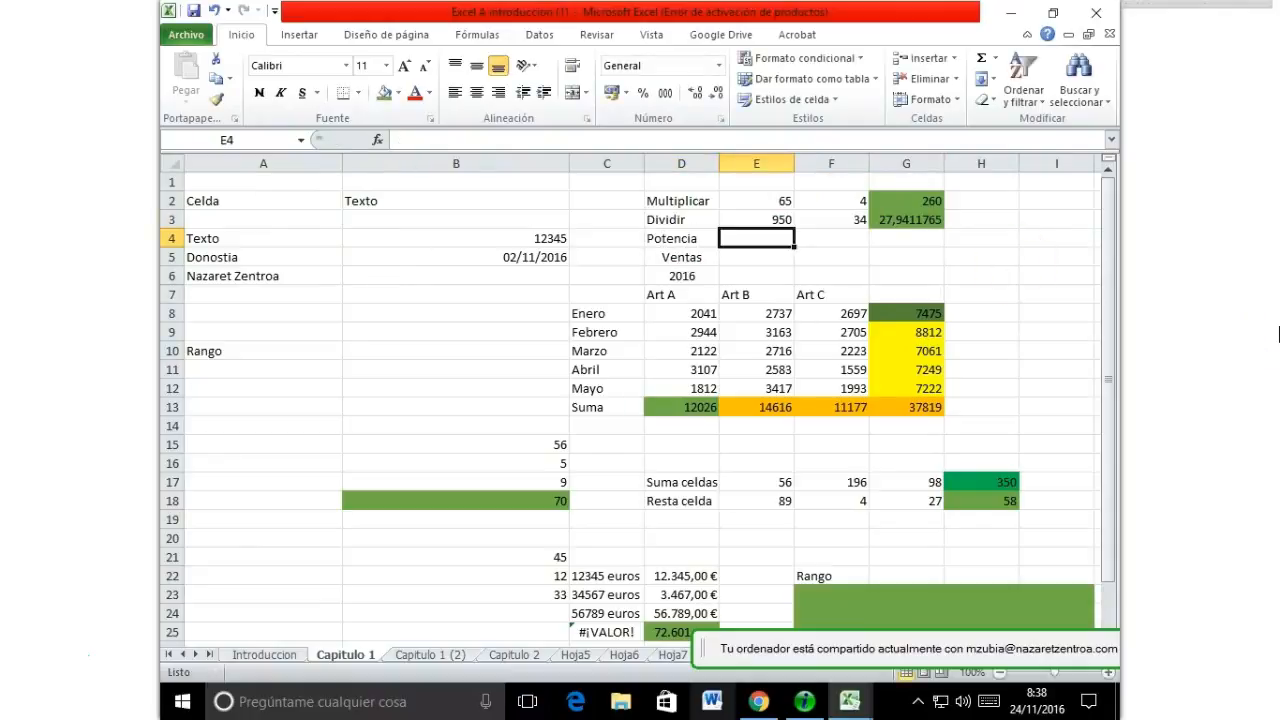
text(5)
key(Tab)
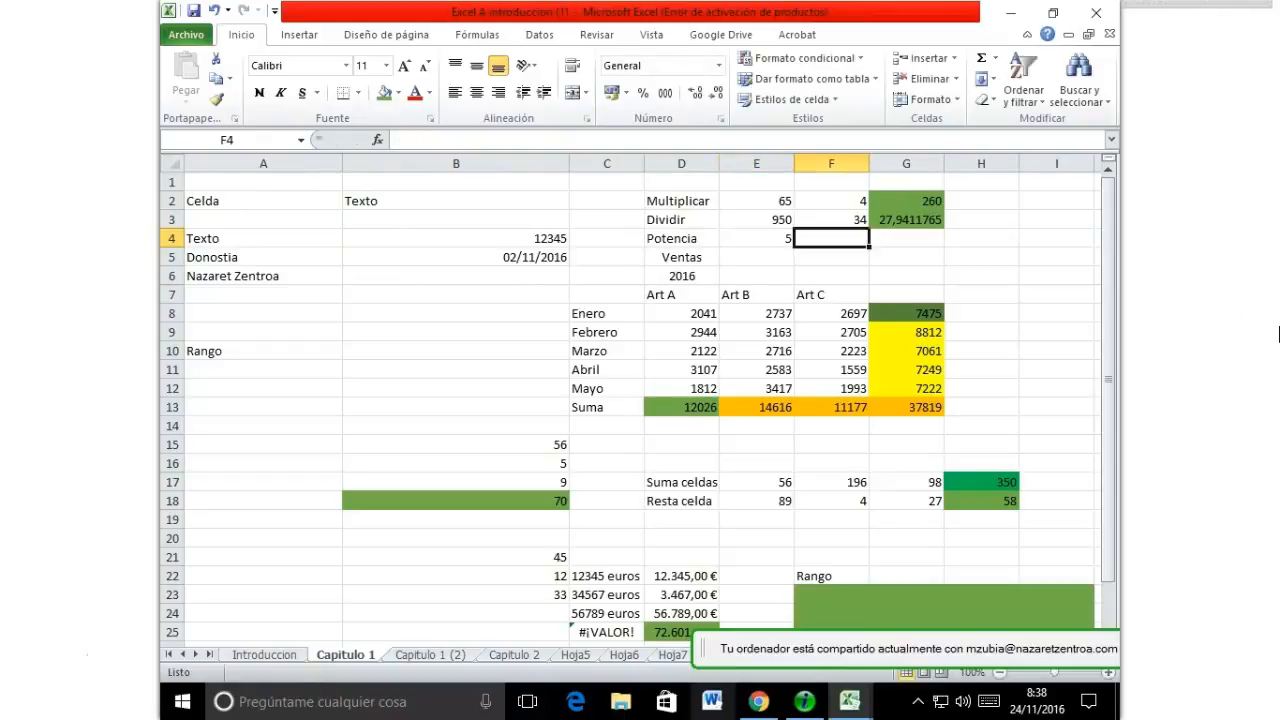
text(3)
key(Tab)
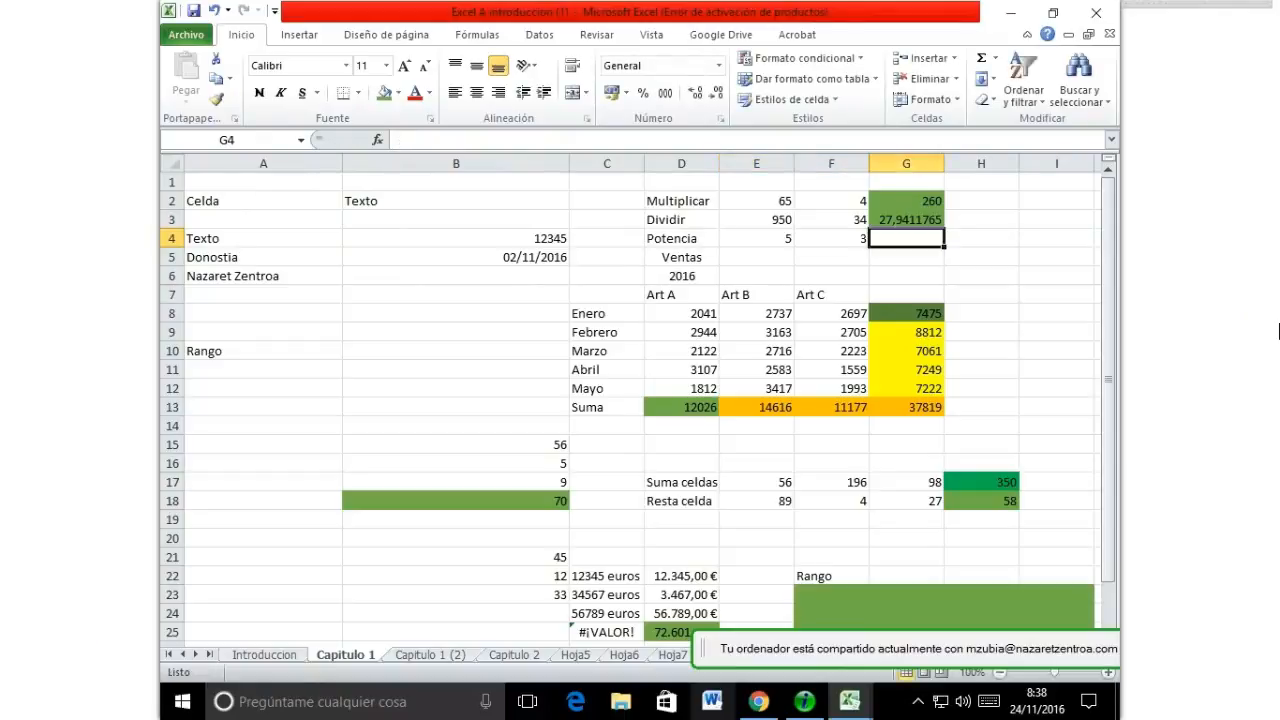
Step: Enter the power formula =E4^F4 in cell G4 and fill the cell with green
text(=)
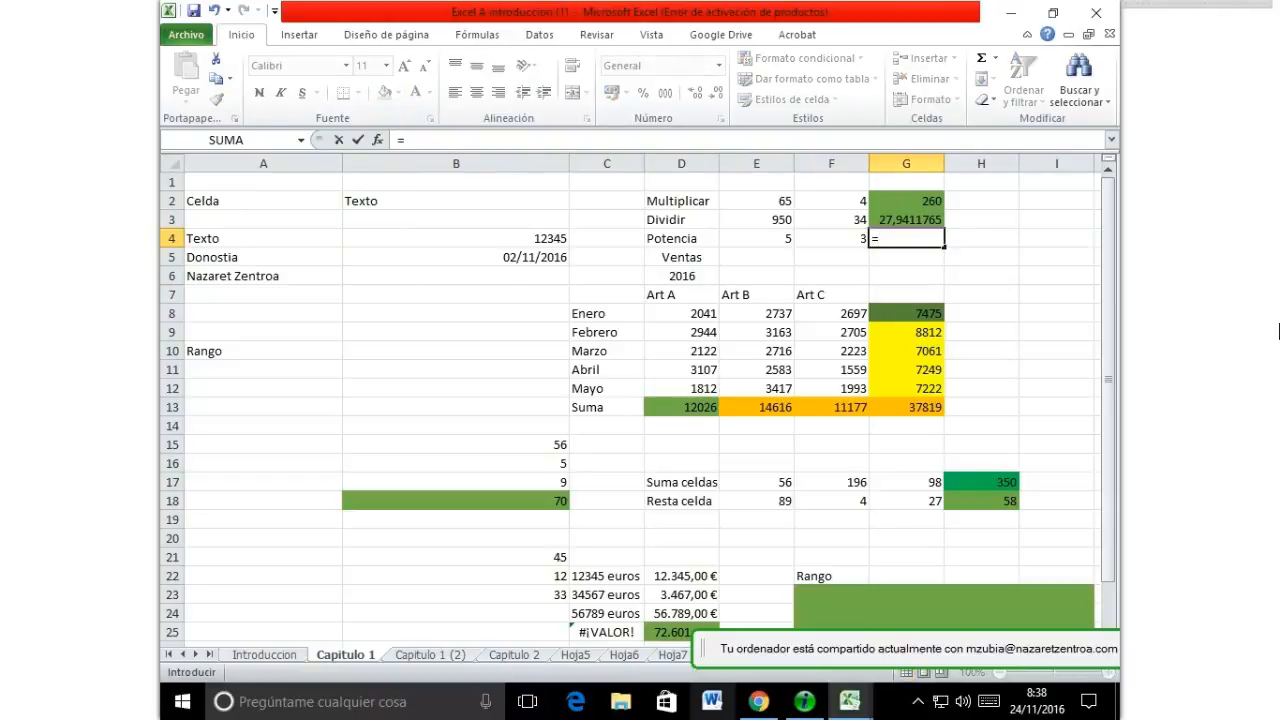
text(e4)
text(^)
text(f4)
key(Return)
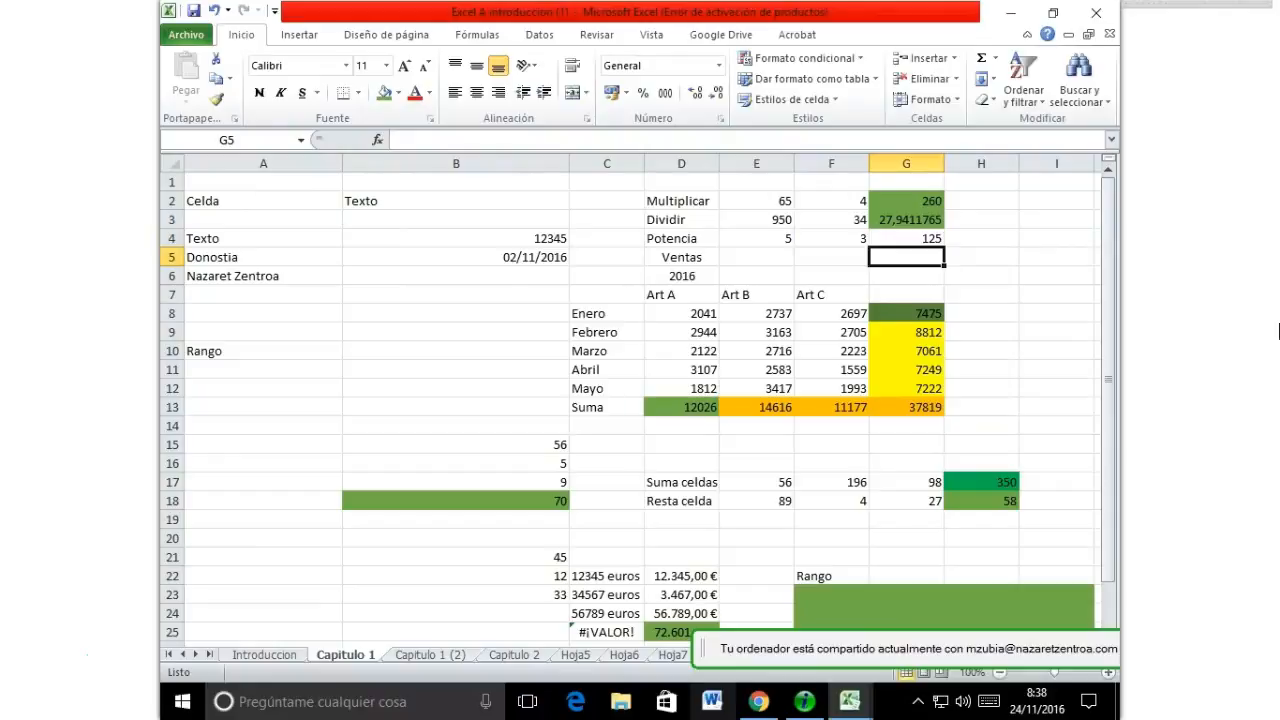
click(912, 238)
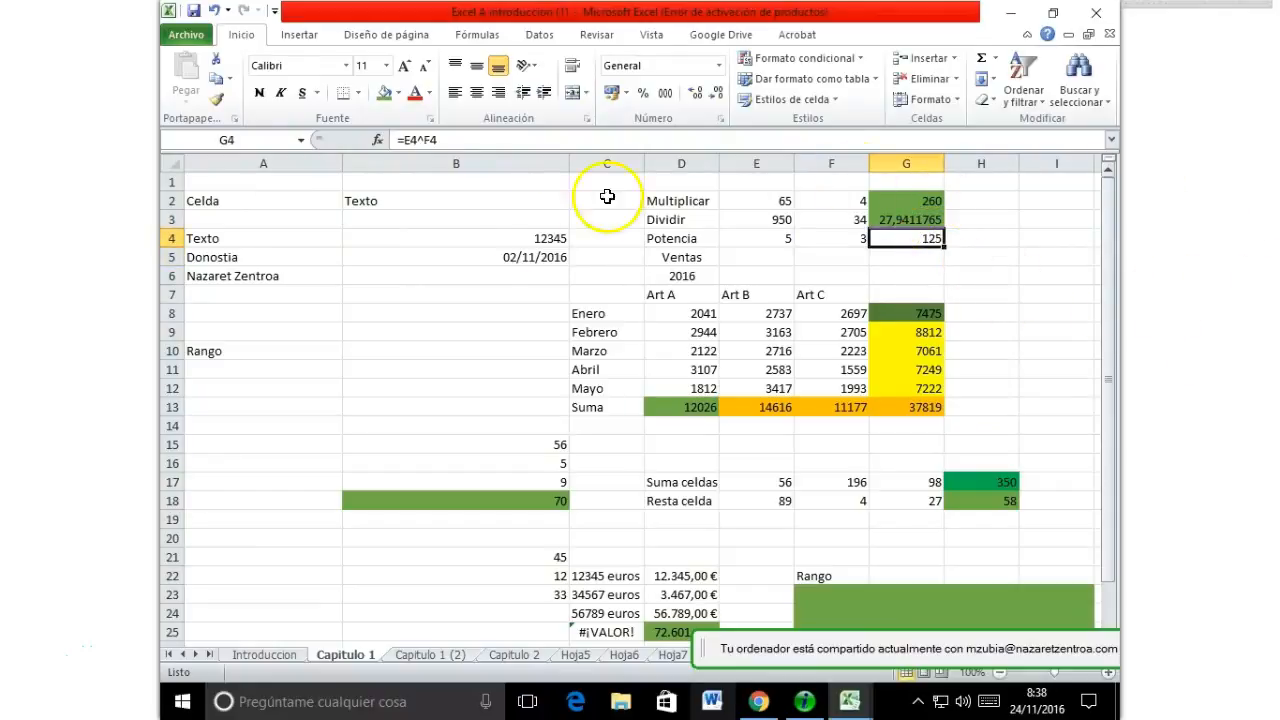
click(388, 93)
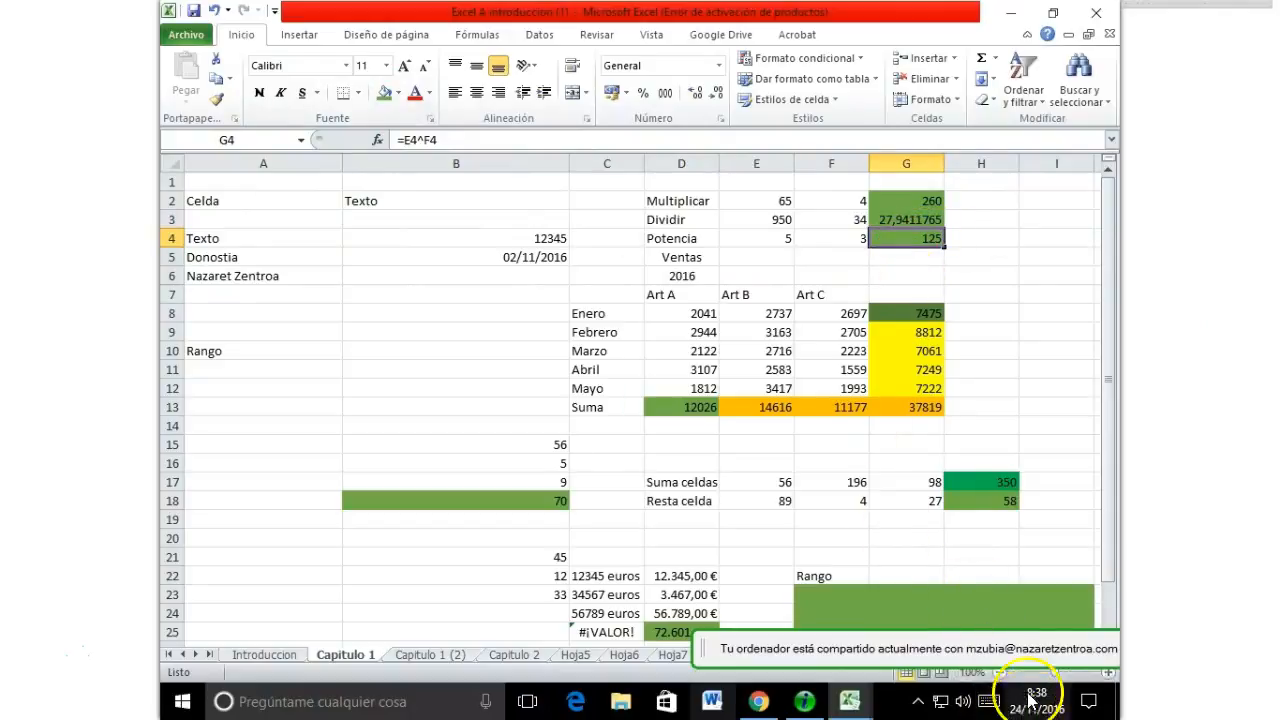
Step: Clear the contents of cell B23, below the values 45 and 12
scroll(747, 502, down, 1)
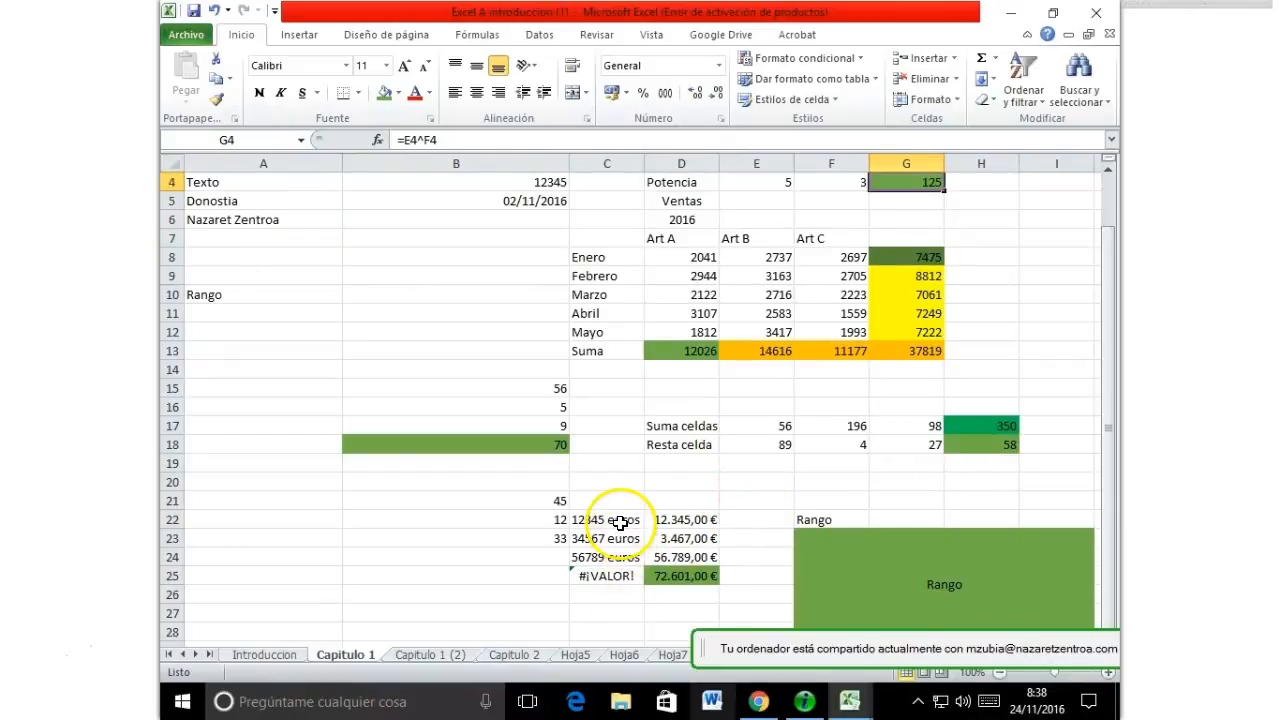
click(620, 522)
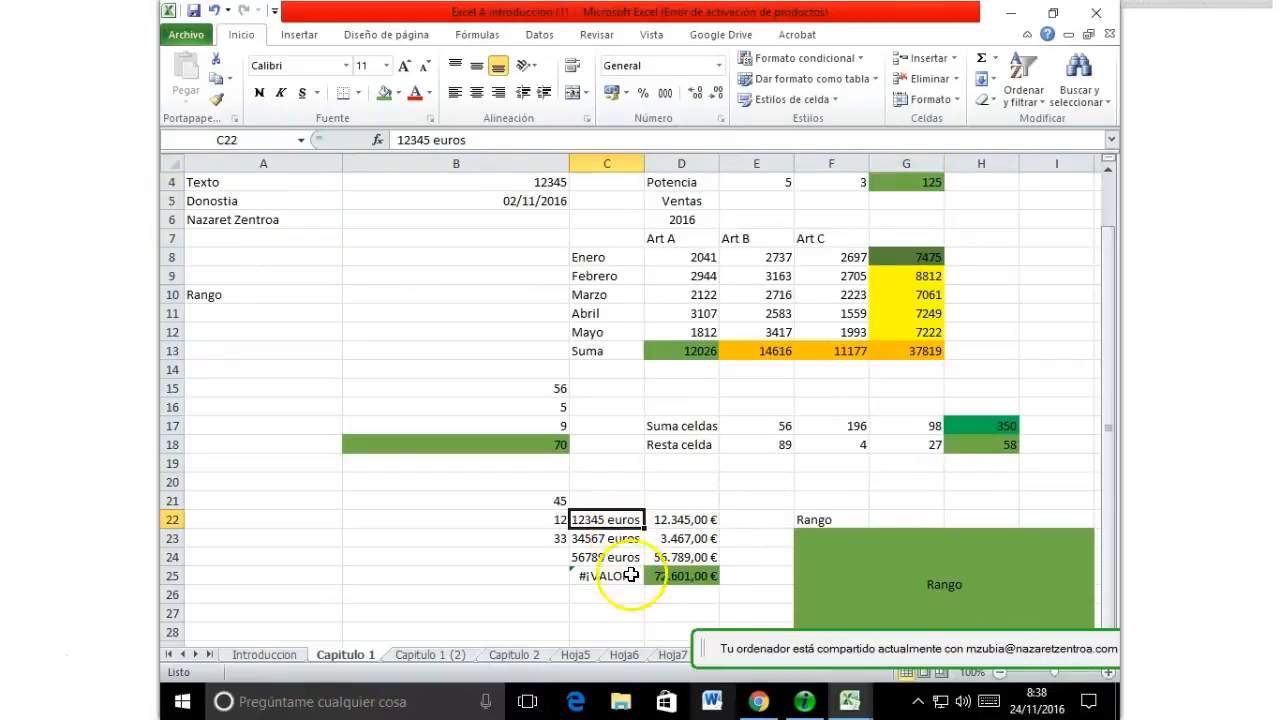
click(545, 522)
click(558, 502)
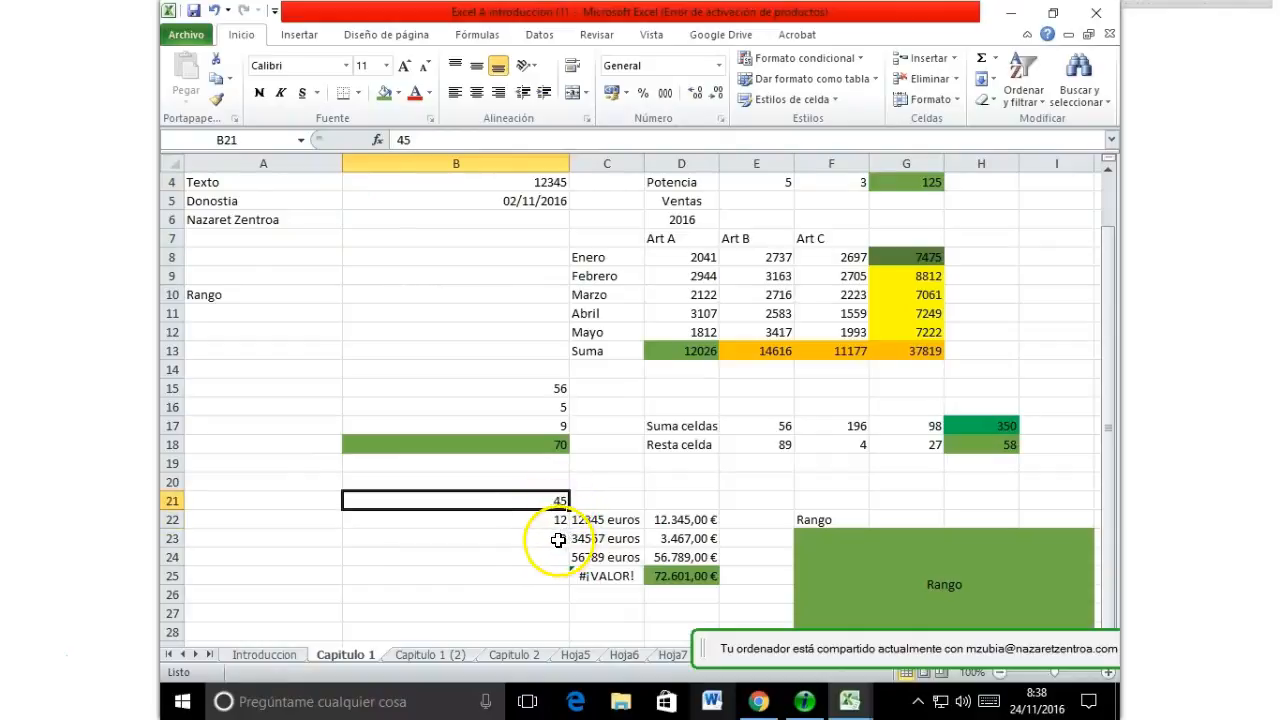
click(558, 540)
key(Delete)
key(Up)
key(Down)
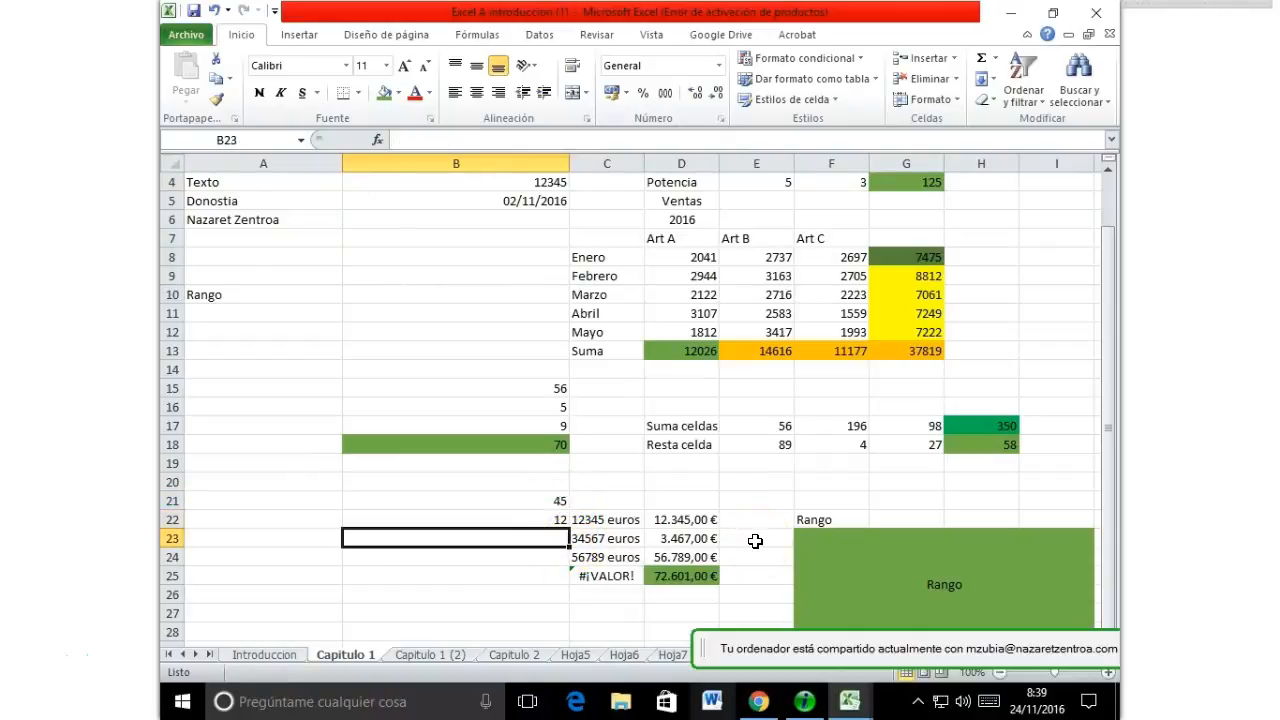
Step: Enter the subtraction formula =B21-B22 in cell B23 and fill the cell with green
text(=)
key(Up)
key(Up)
text(-)
key(Down)
key(Up)
key(Up)
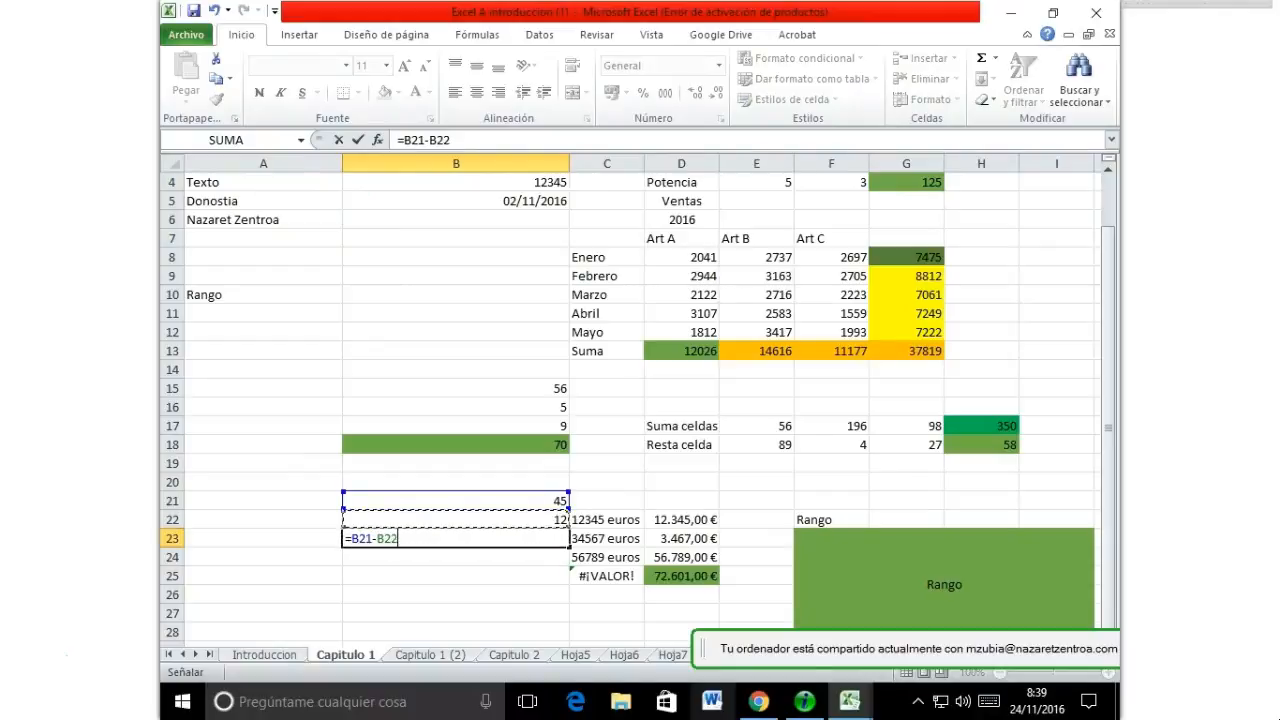
key(Return)
key(Up)
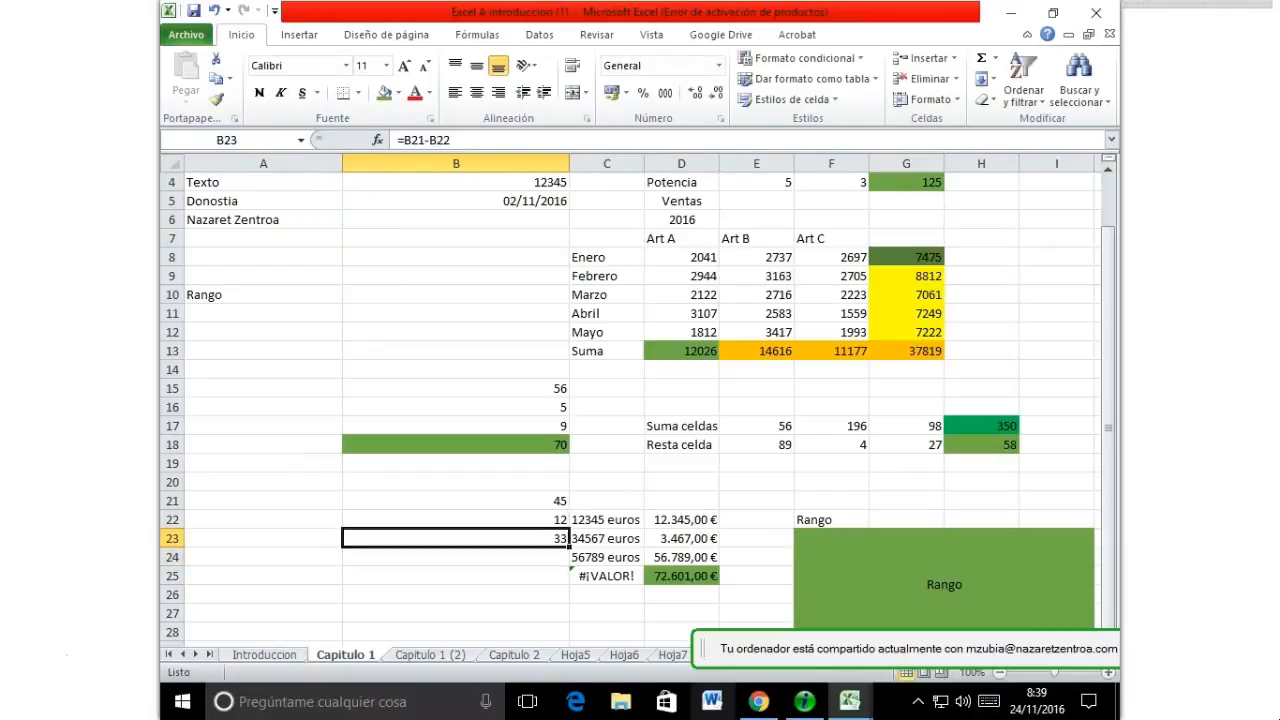
click(384, 92)
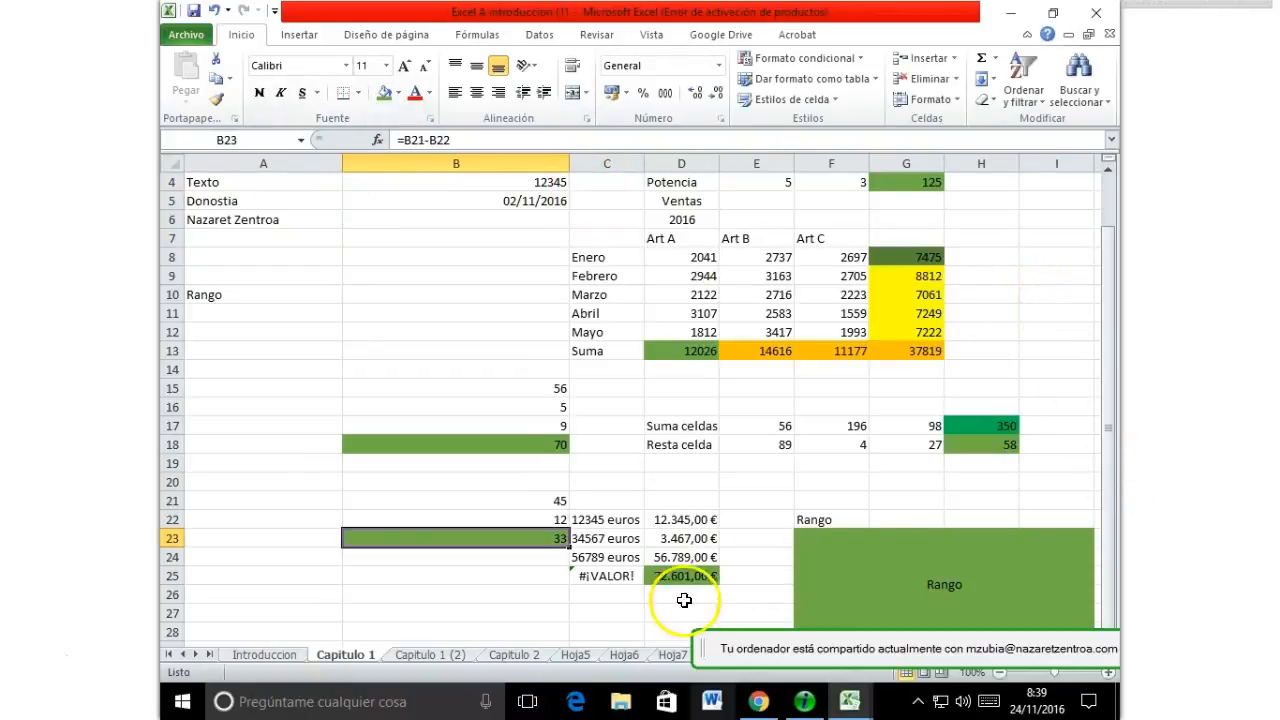
Step: Check the euro-formatted amounts in D22:D24 and clear their total in cell D25
click(689, 522)
click(692, 539)
click(697, 557)
click(712, 577)
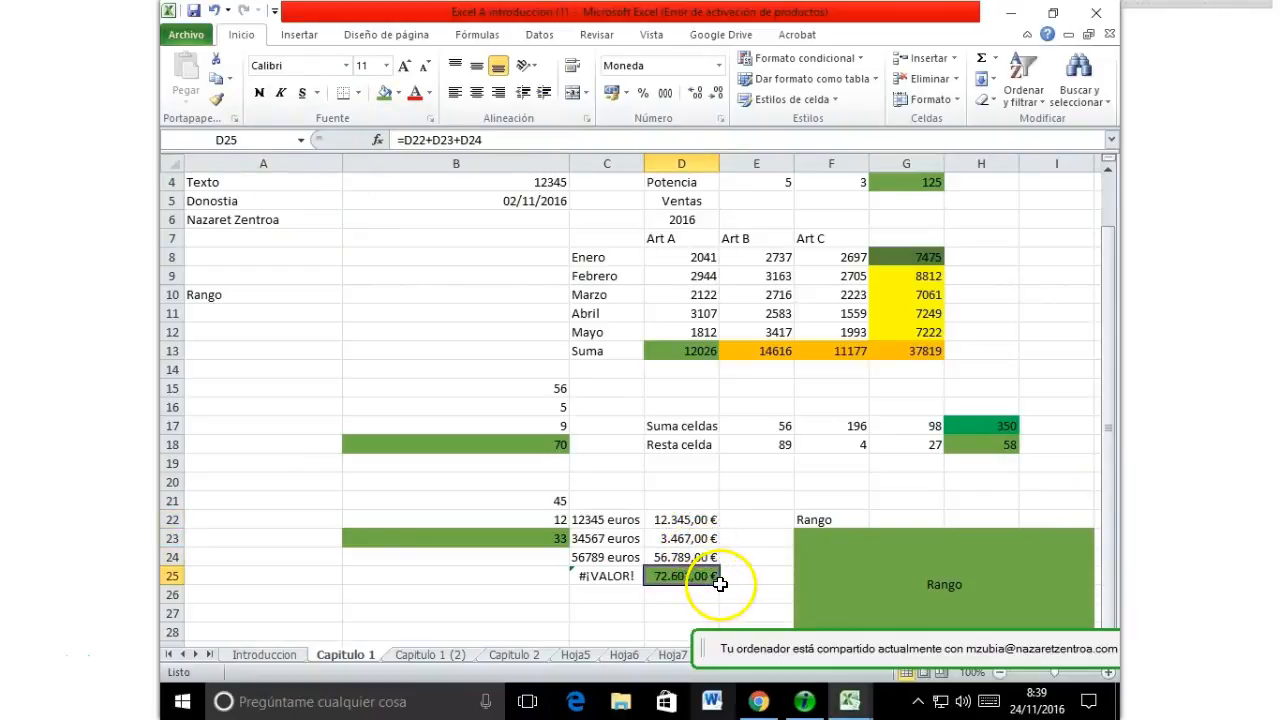
click(712, 520)
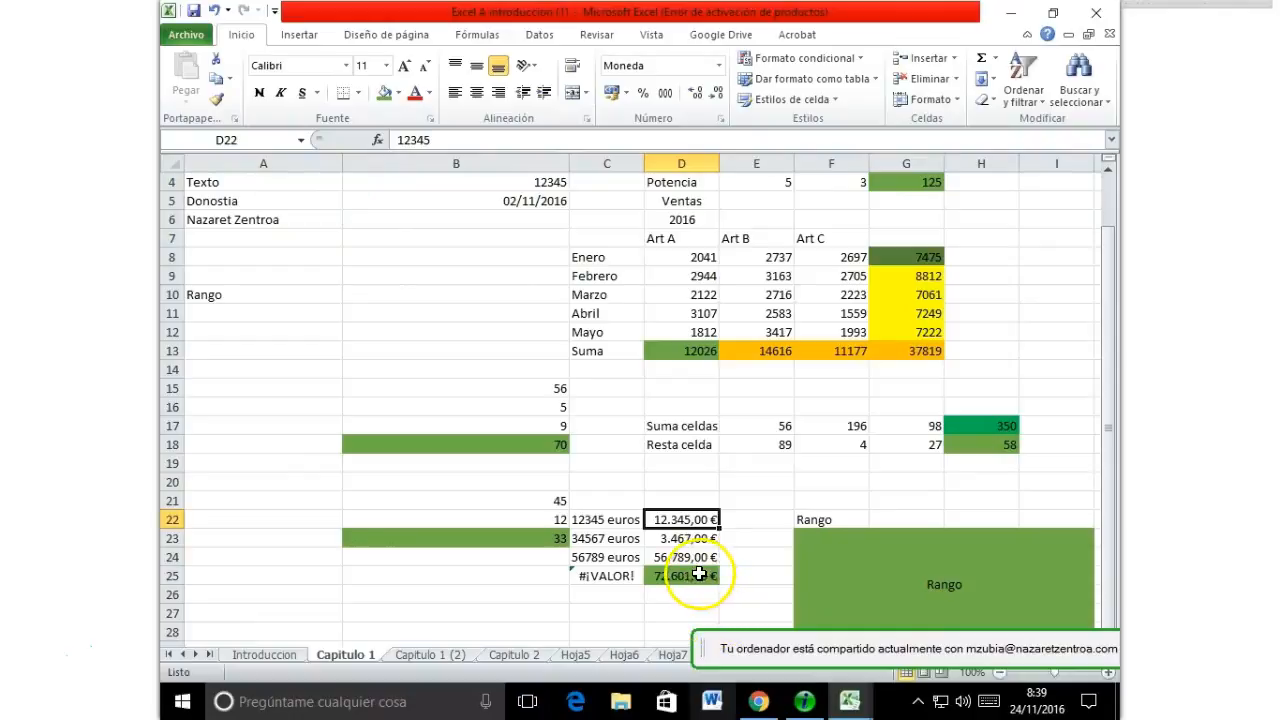
click(710, 577)
key(Delete)
Step: Enter the addition formula =D22+D23+D24 in cell D25, below the euro-formatted amounts
text(=s)
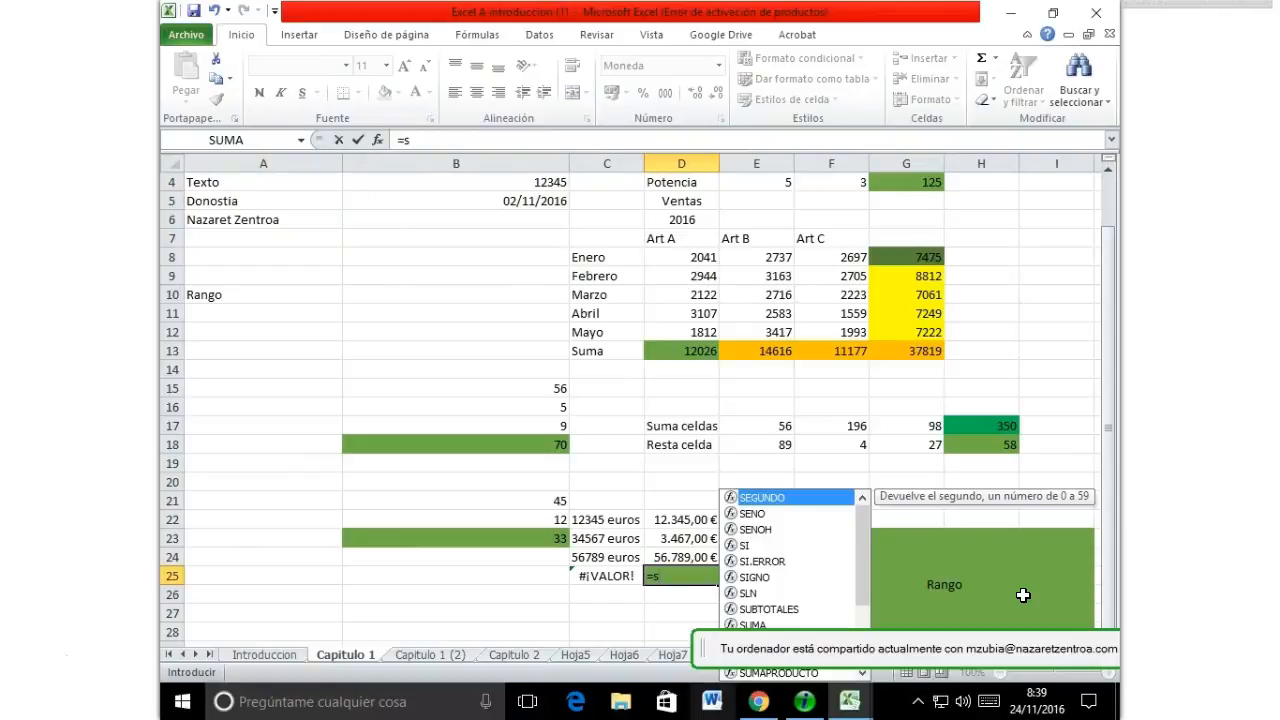
key(Escape)
key(BackSpace)
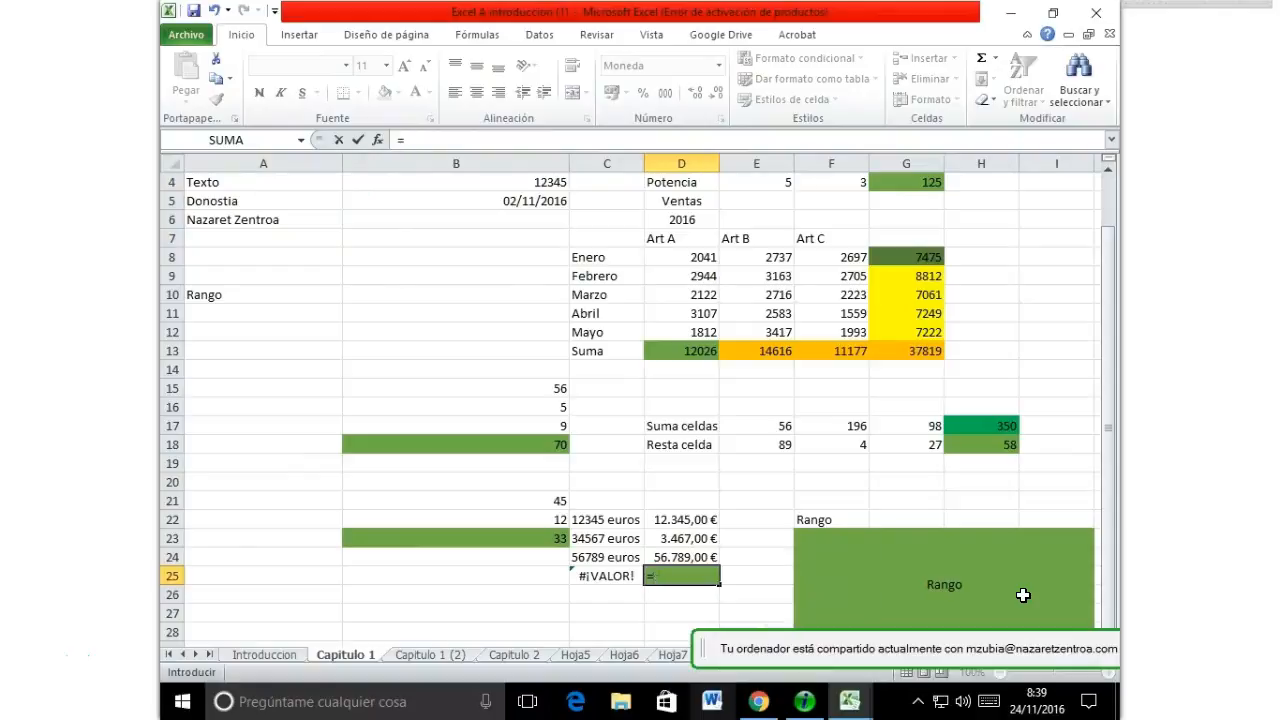
key(Up)
key(Up)
key(Up)
click(1062, 597)
text(+)
key(Up)
key(Up)
text(+)
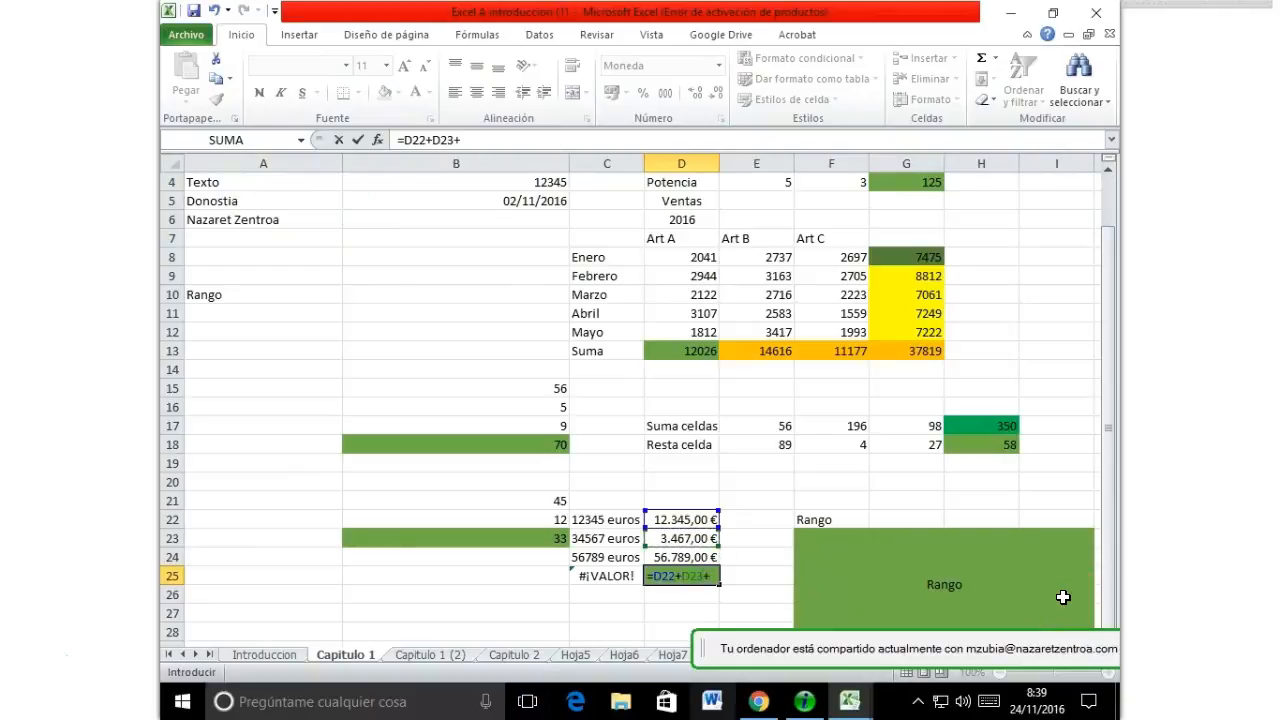
key(Up)
key(Return)
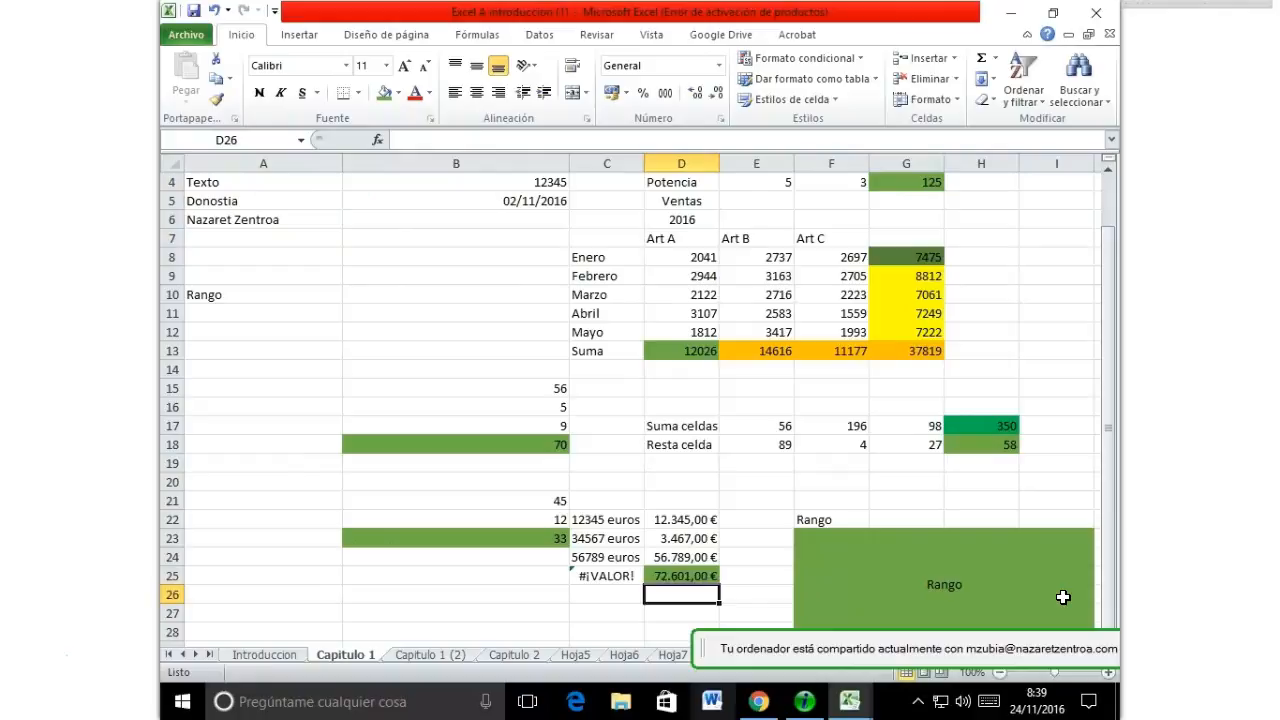
key(Up)
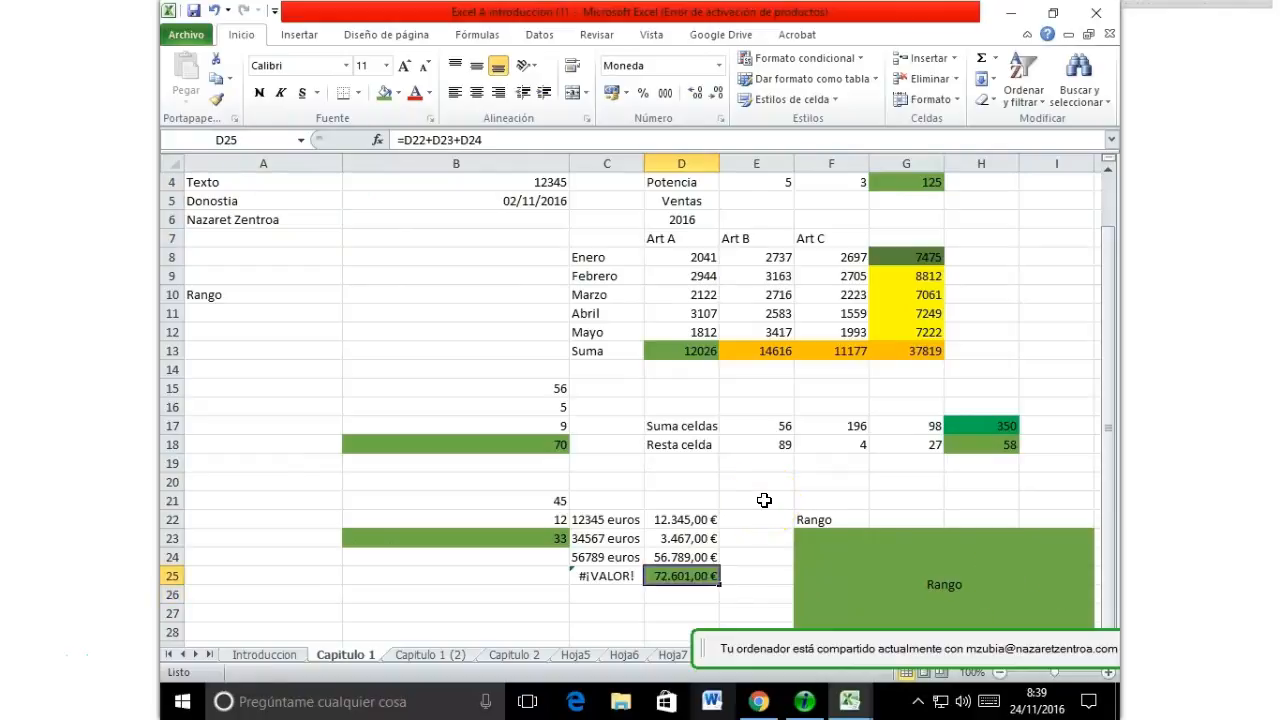
Step: Enter the addition formula =C22+C23+C24 in cell C25, below the amounts written with the word euros, and select cell C22
key(Left)
text(=)
key(Up)
key(Up)
key(Up)
text(+)
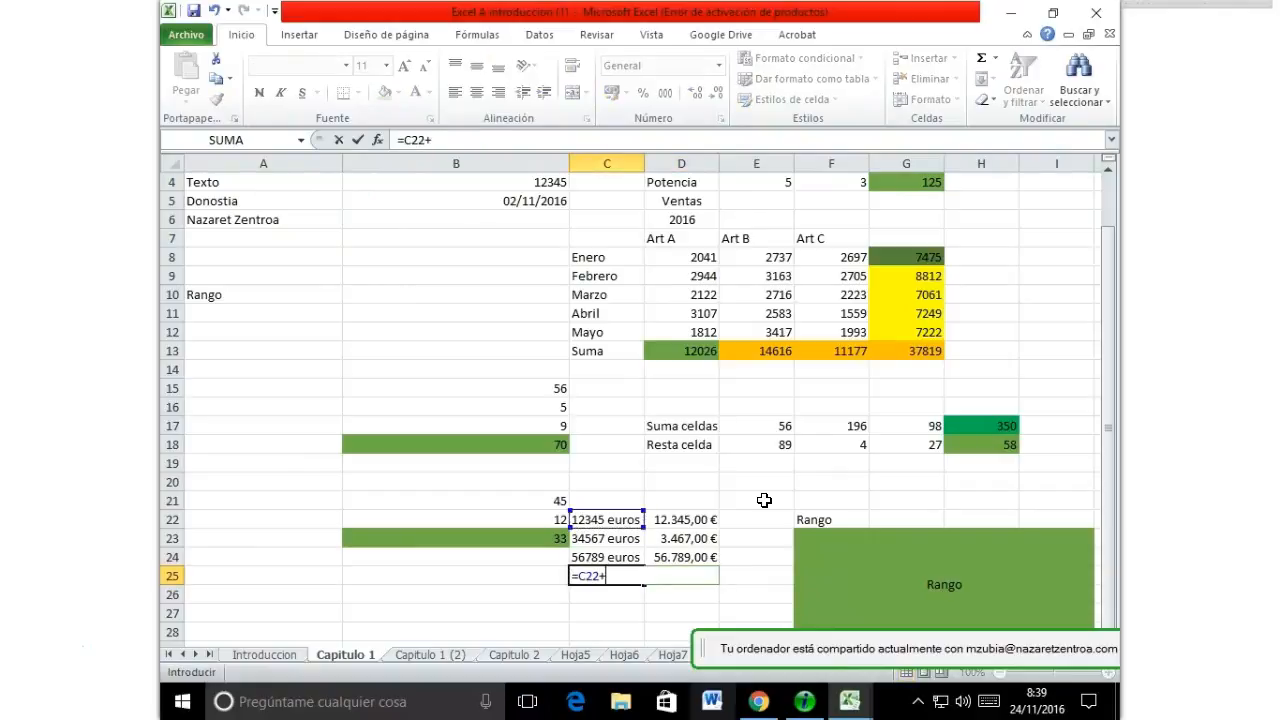
key(Up)
key(Up)
text(+)
key(Up)
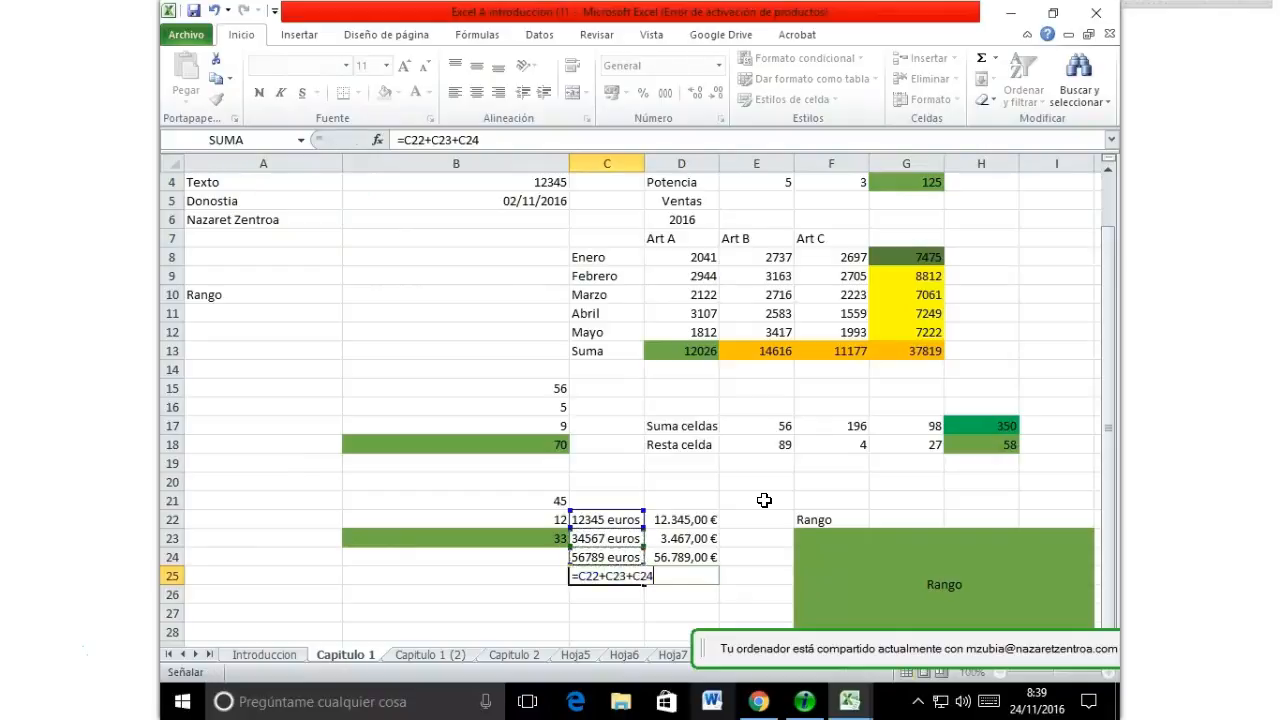
key(Return)
key(Up)
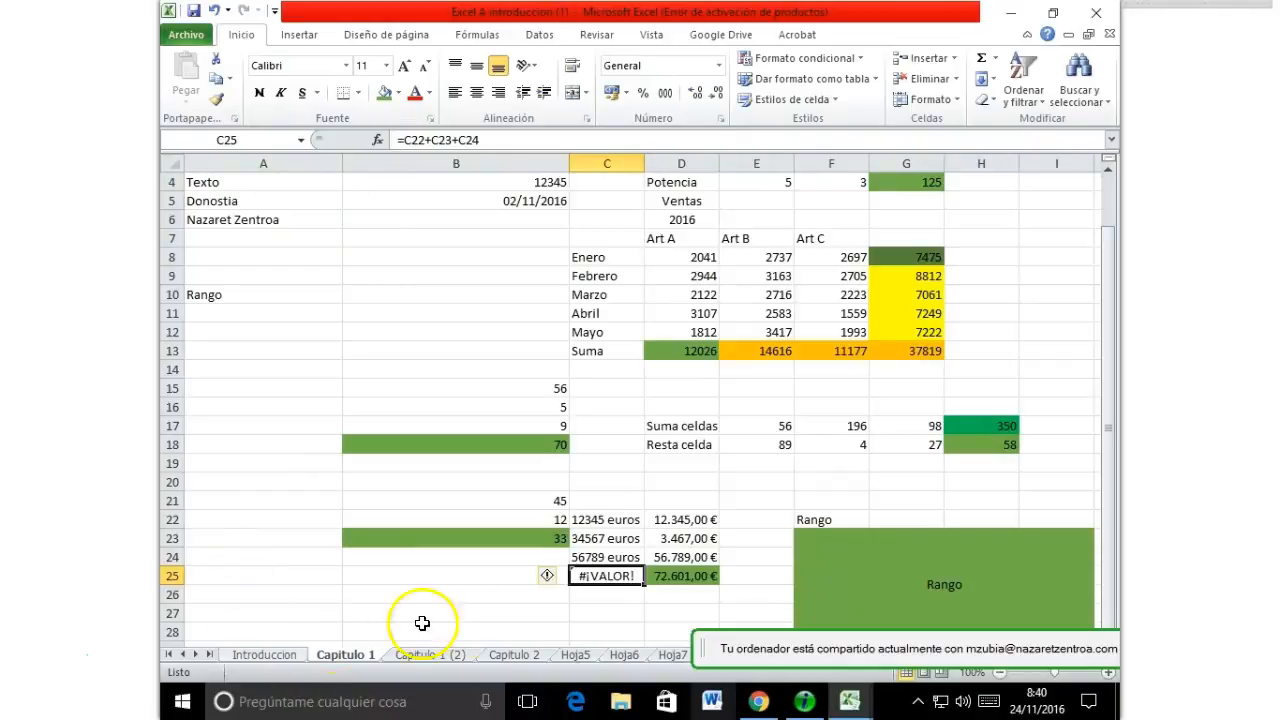
click(636, 522)
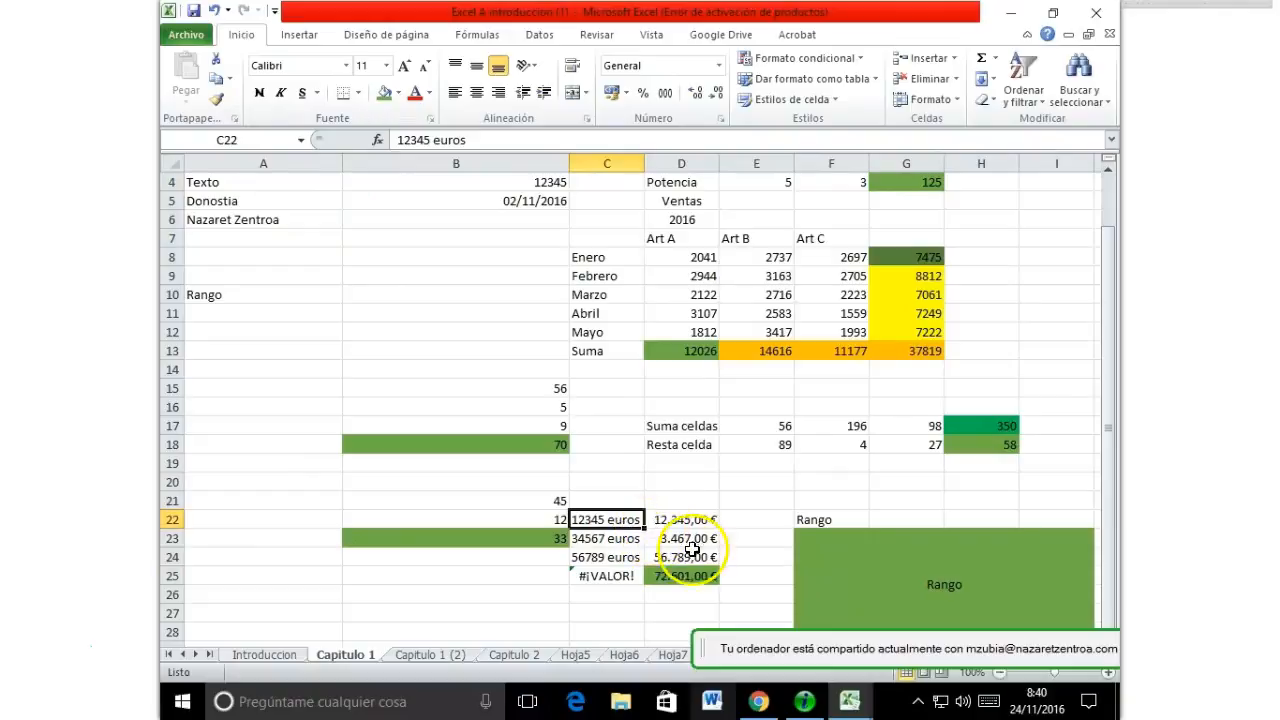
Step: Replace the content of cell C22 with 34567 euros
text(3)
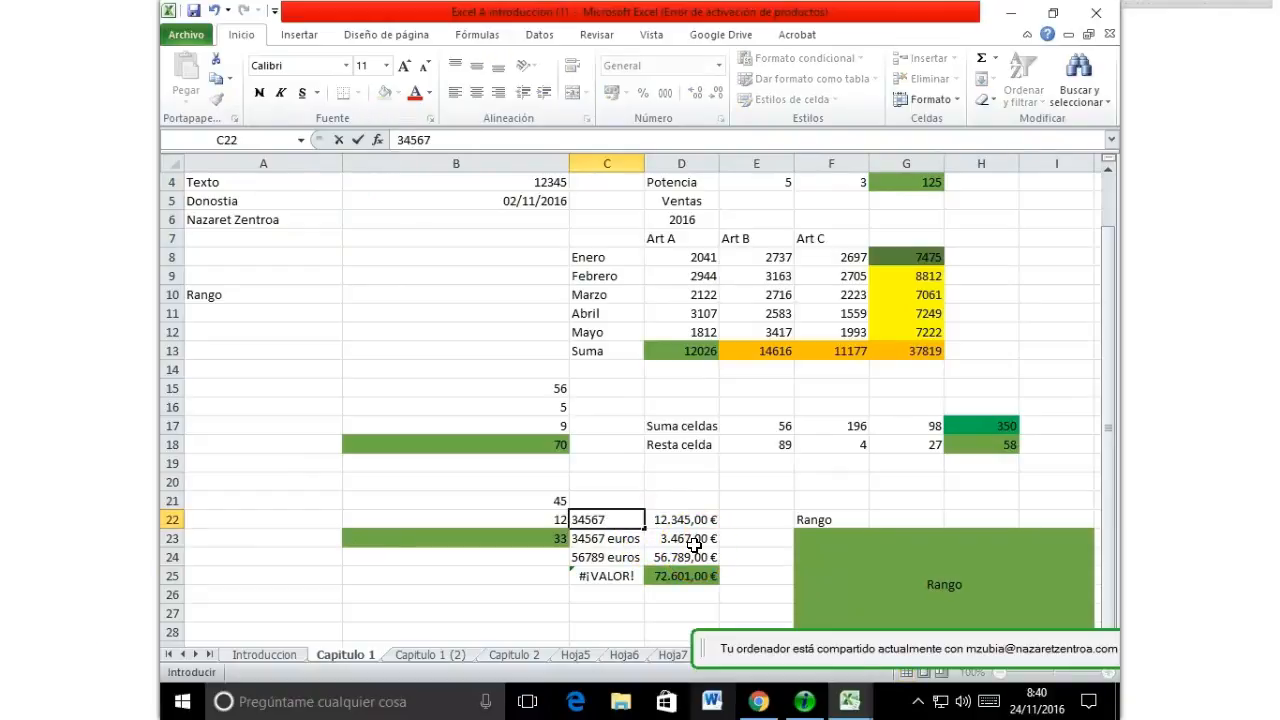
text(4567)
key(Return)
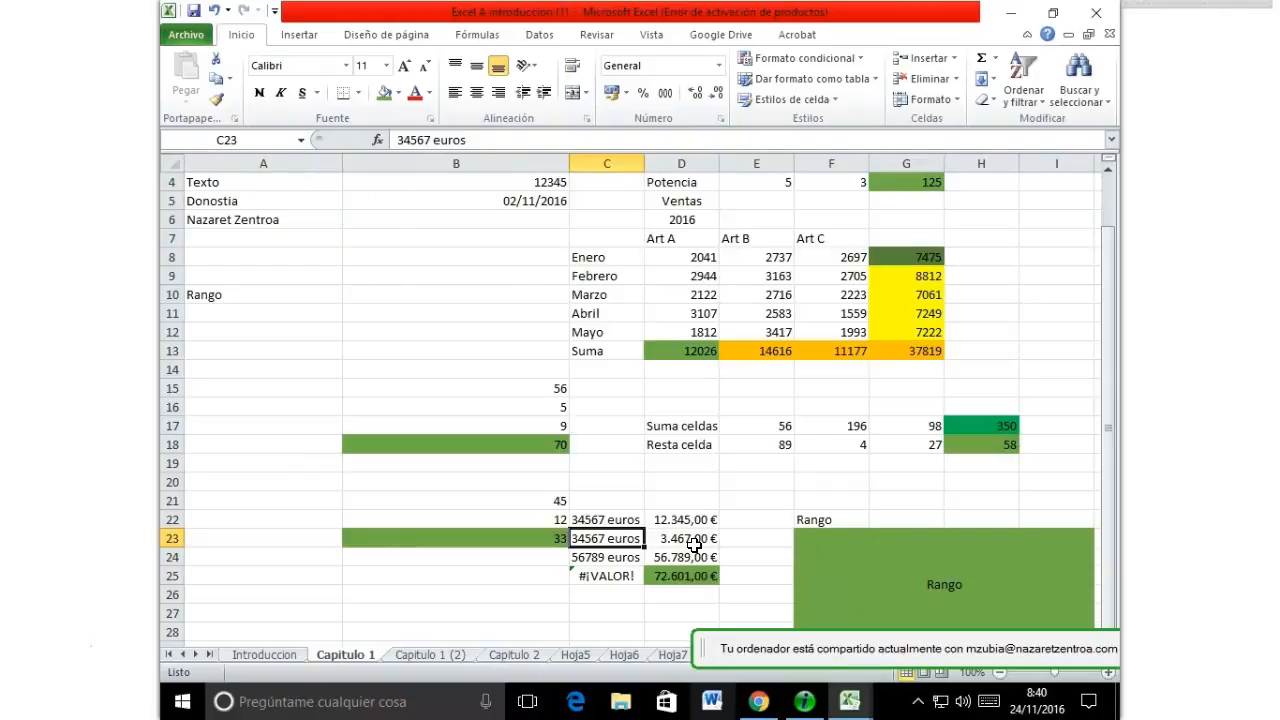
Step: Change the number format of the amounts in D22:D24 to General
click(694, 544)
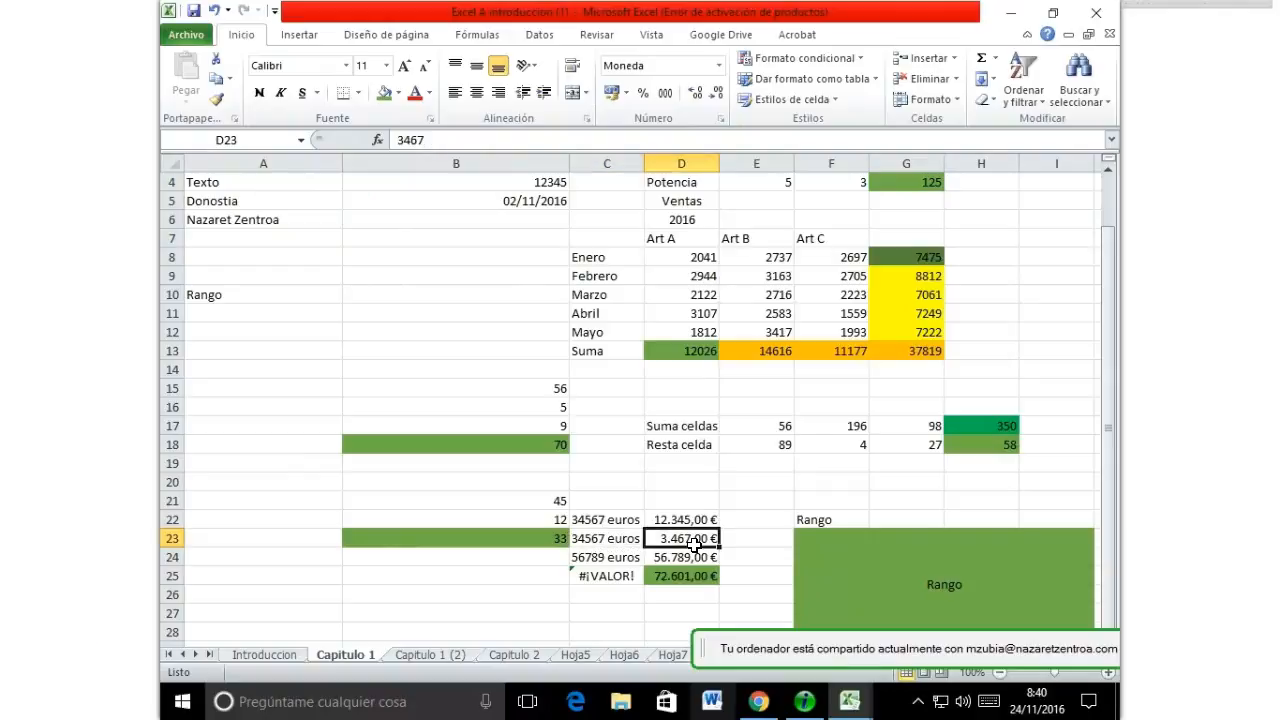
key(Up)
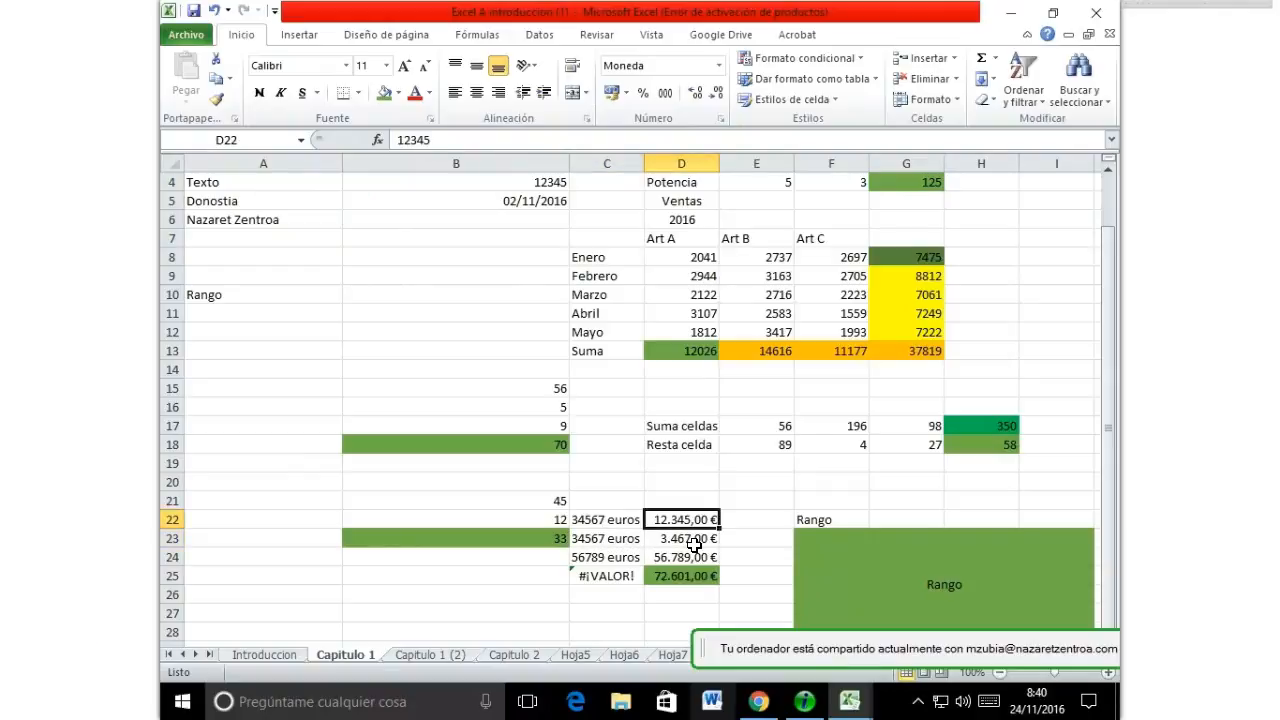
shift+click(694, 544)
shift+click(694, 557)
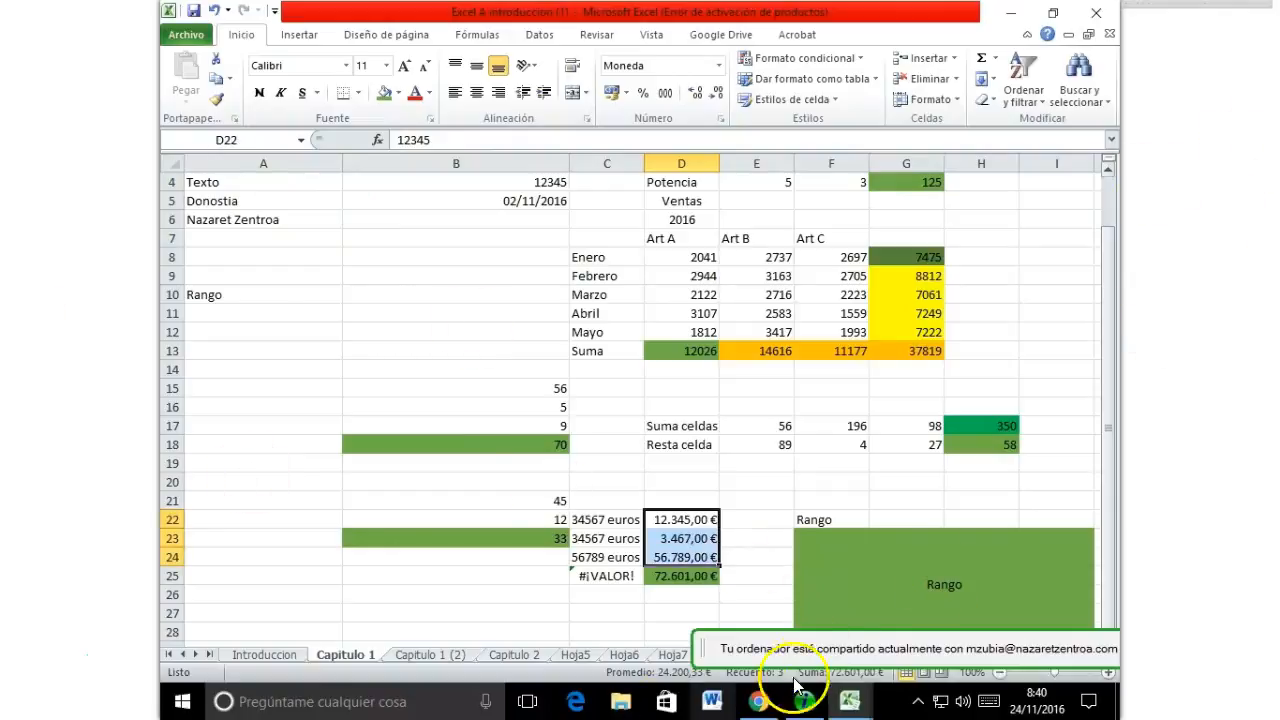
right_click(695, 540)
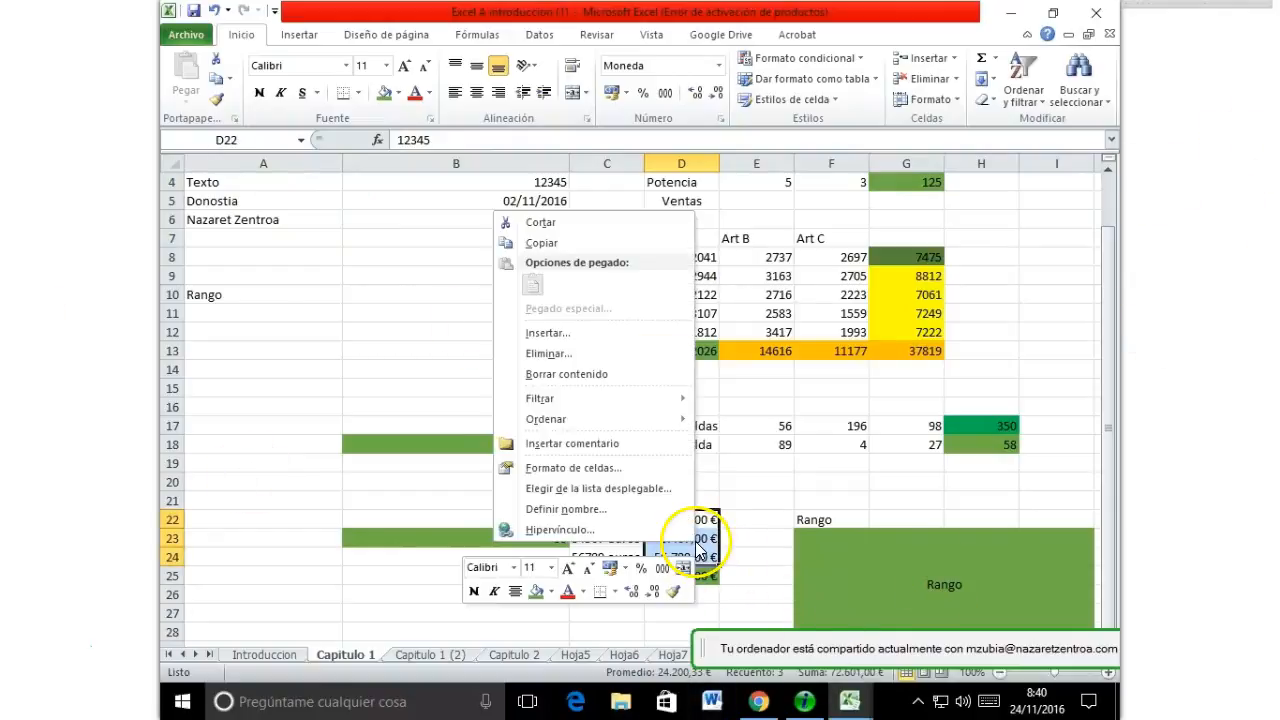
click(607, 469)
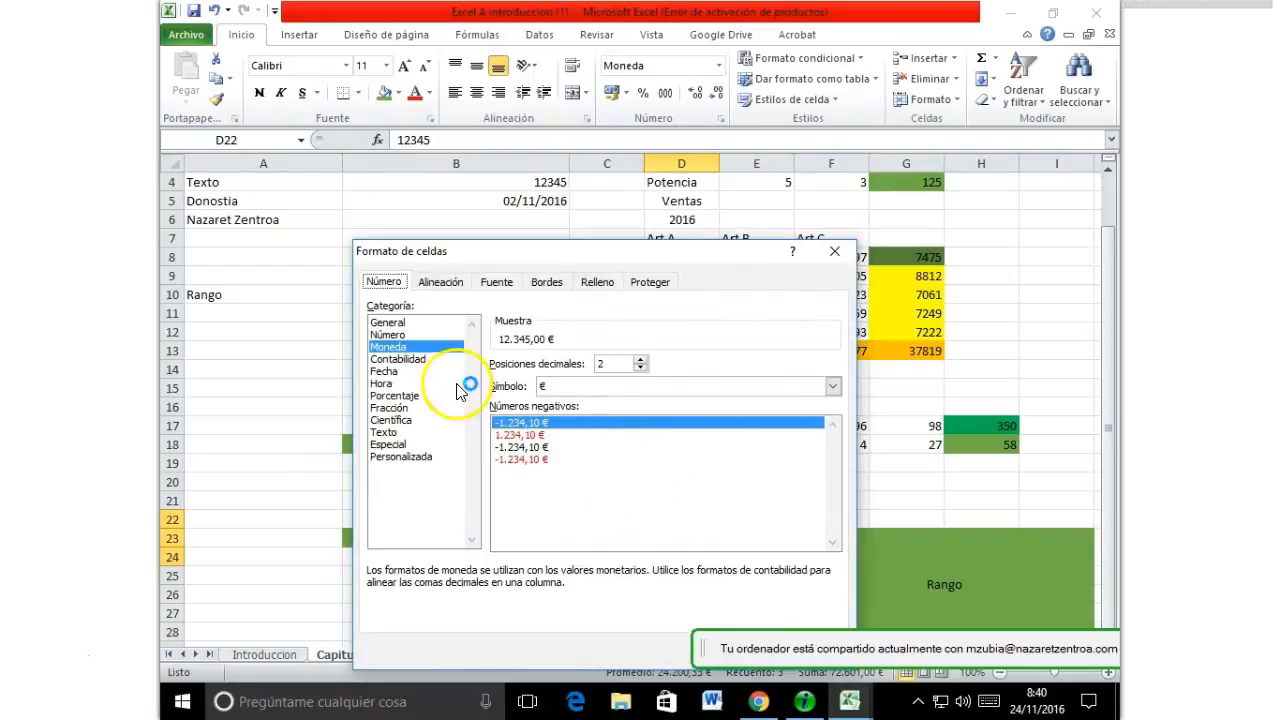
click(400, 323)
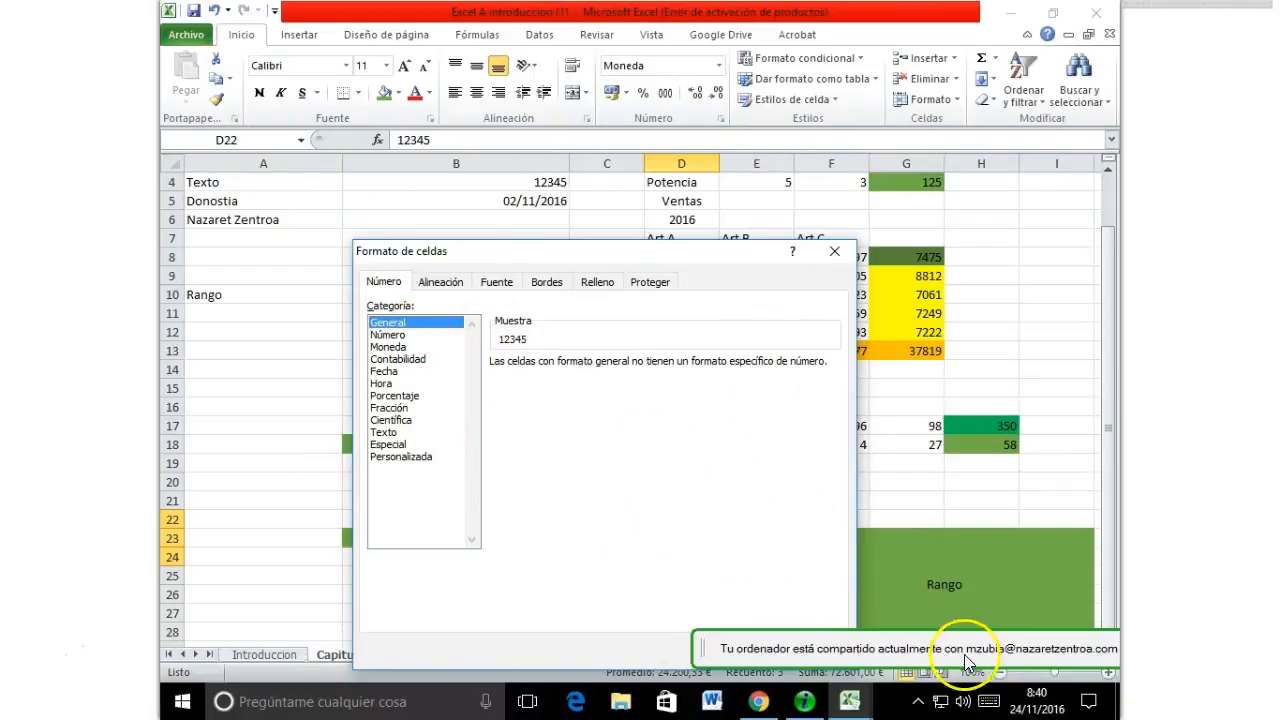
drag(990, 648, 1105, 517)
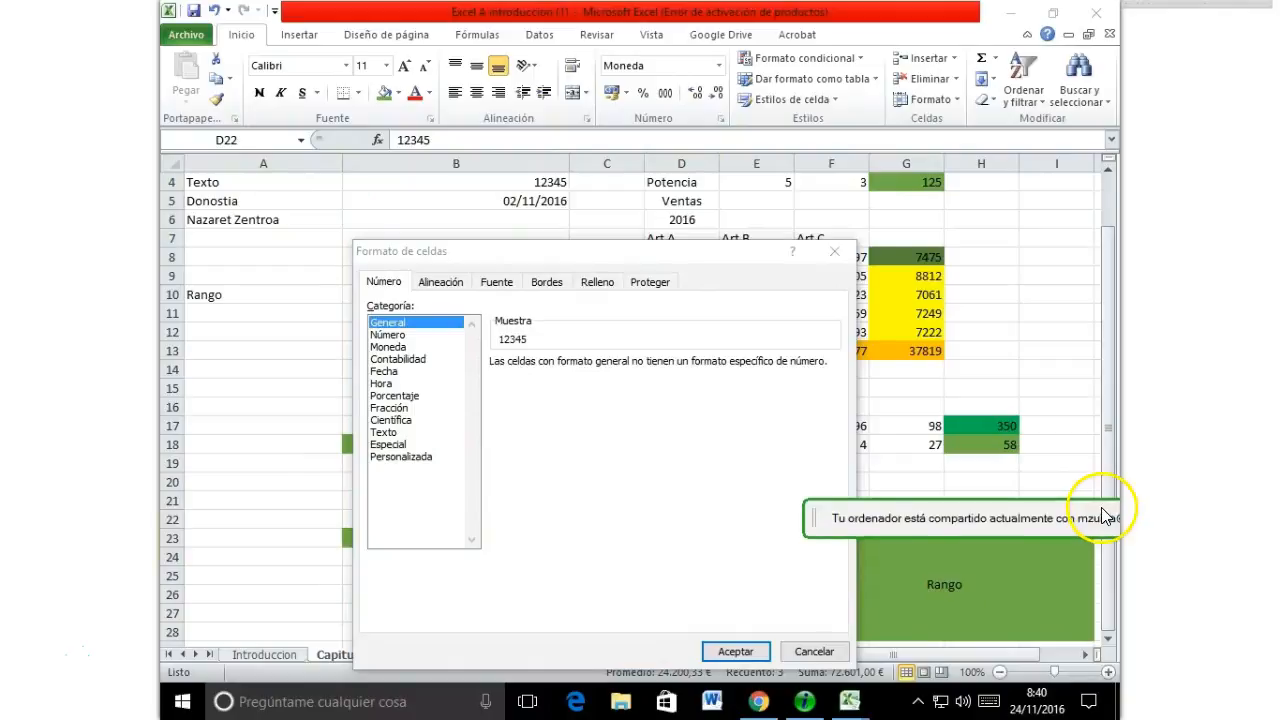
click(742, 651)
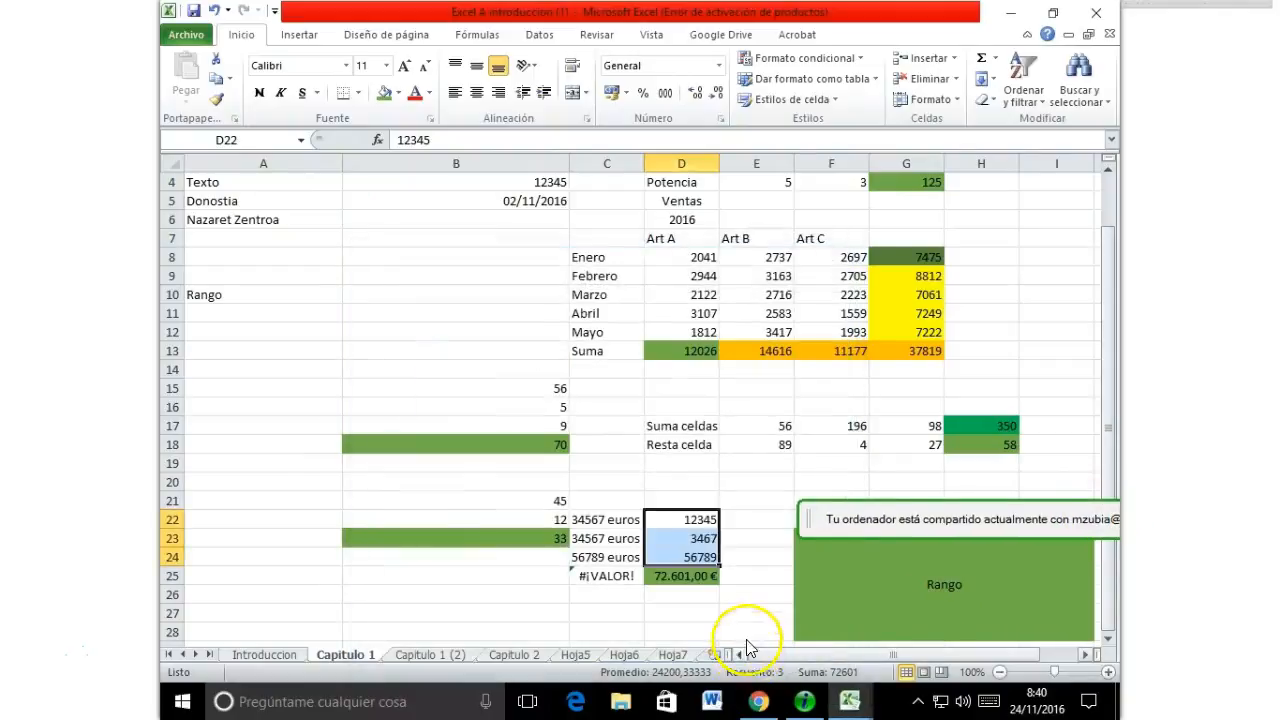
Step: Format the amounts in D22:D24 as Moneda with two decimal places and the € symbol
click(700, 519)
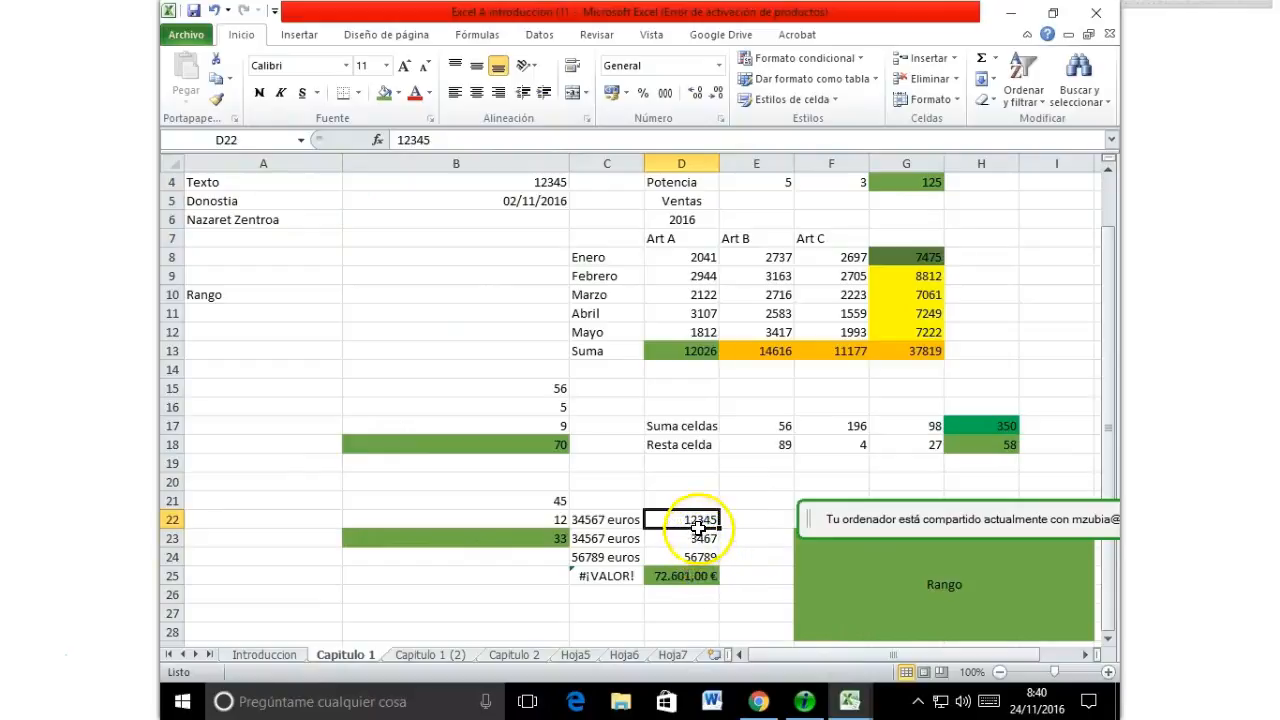
mouse_move(702, 528)
mouse_down()
mouse_move(700, 557)
mouse_move(696, 540)
mouse_up()
right_click(695, 538)
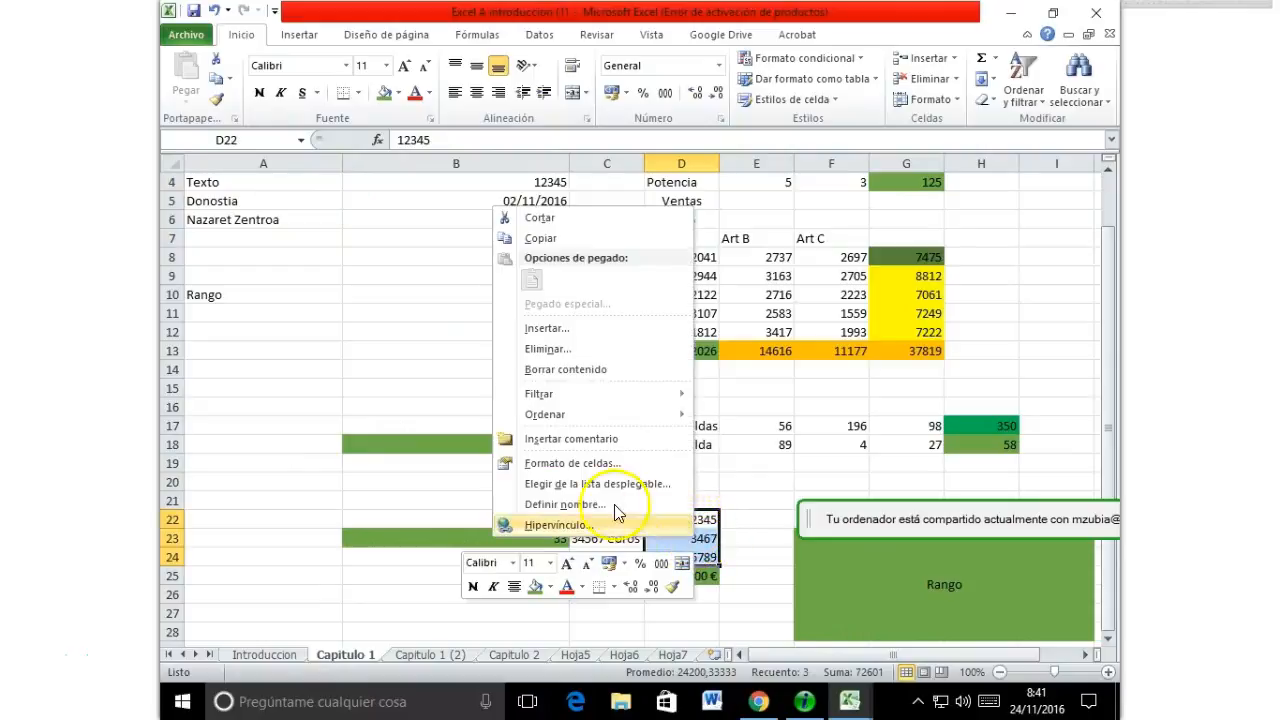
click(613, 468)
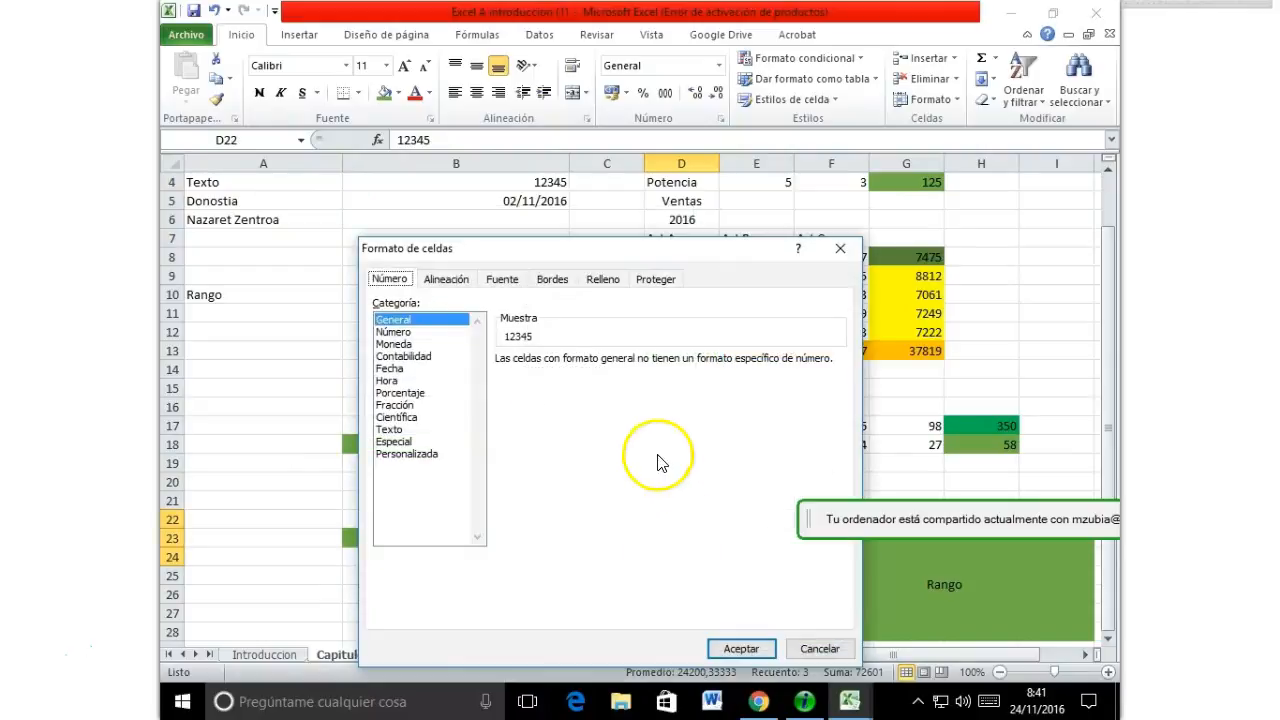
click(392, 345)
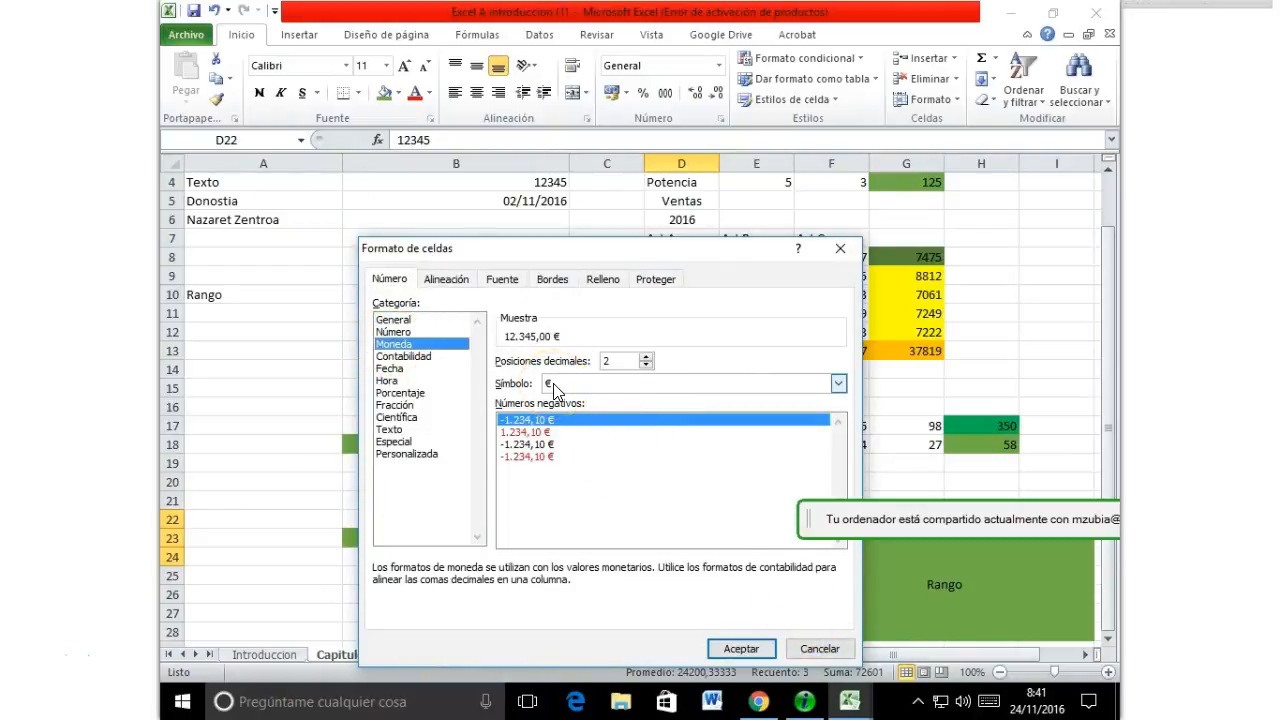
click(740, 649)
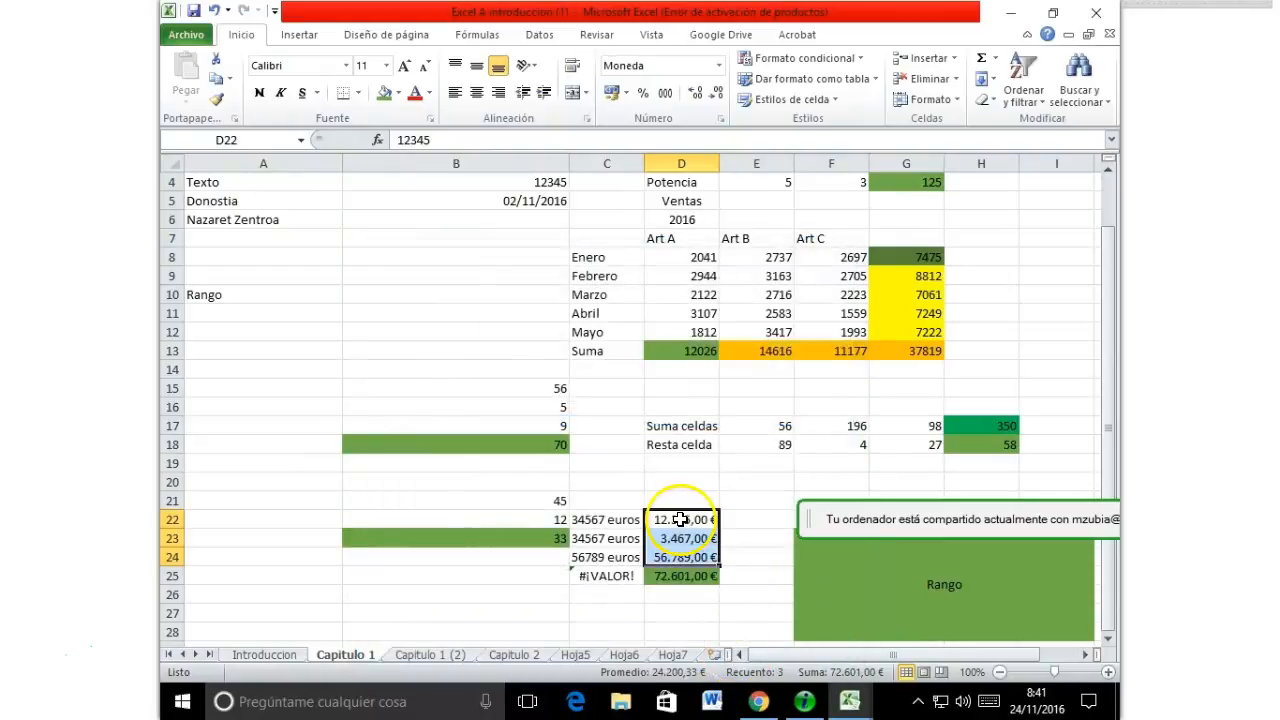
Step: Browse the currency symbols available for D22:D24, keeping €, and check the total's formula in cell D25
right_click(679, 519)
click(596, 448)
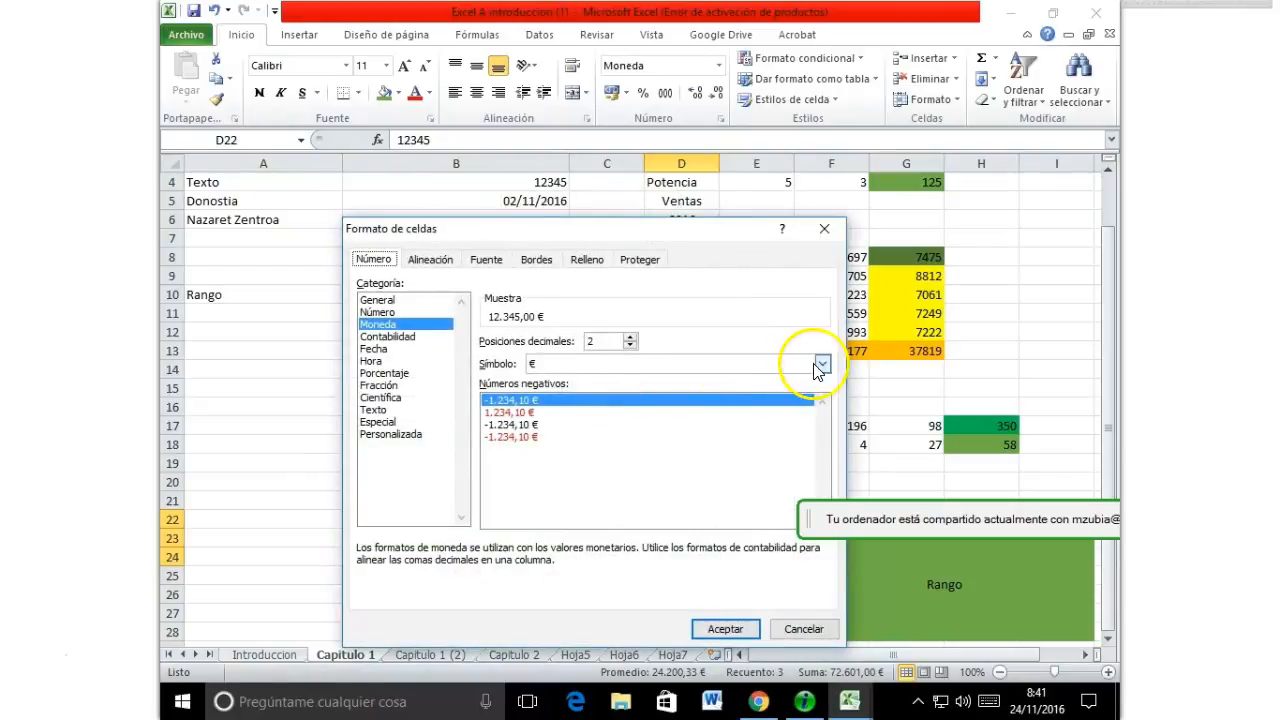
click(823, 364)
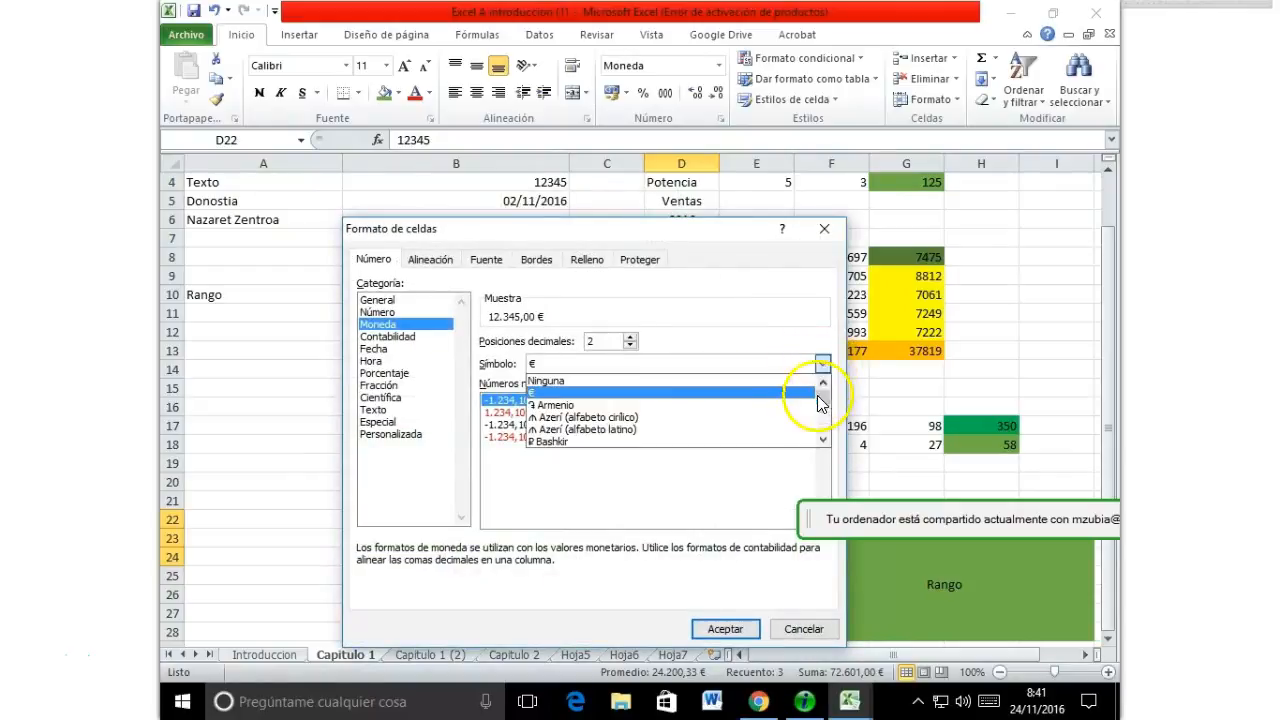
drag(824, 405, 835, 390)
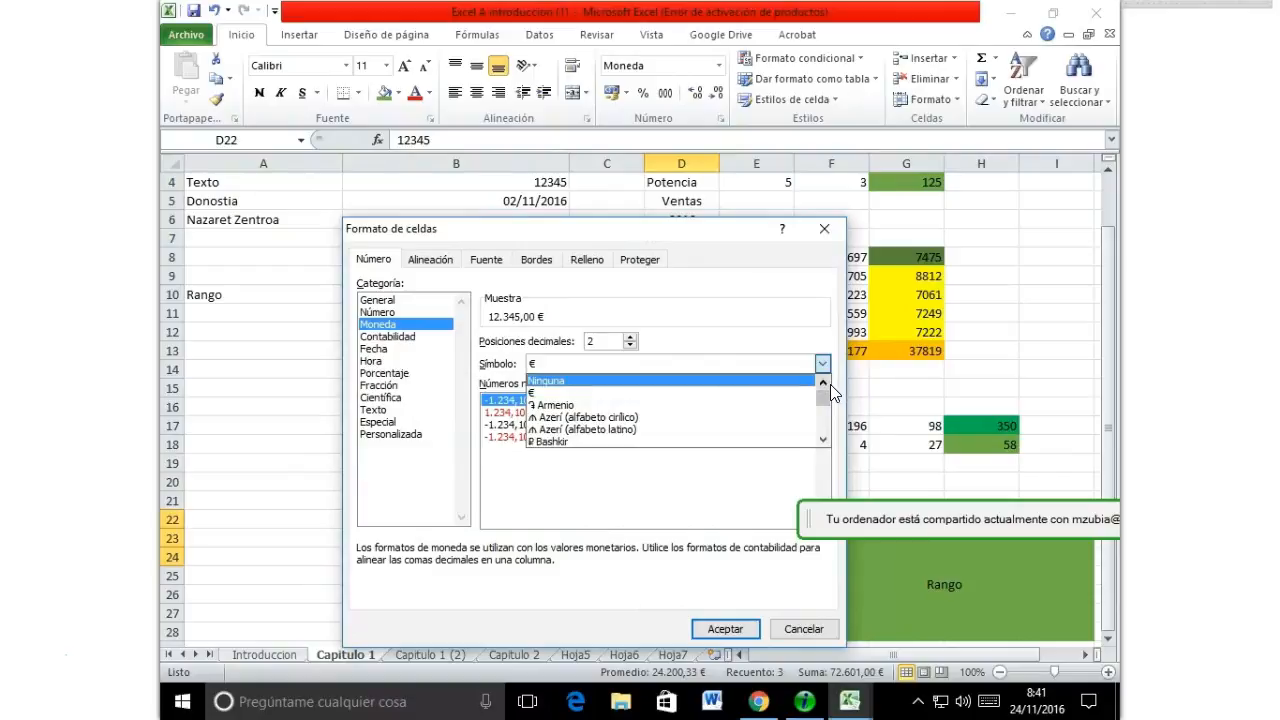
click(560, 393)
click(725, 628)
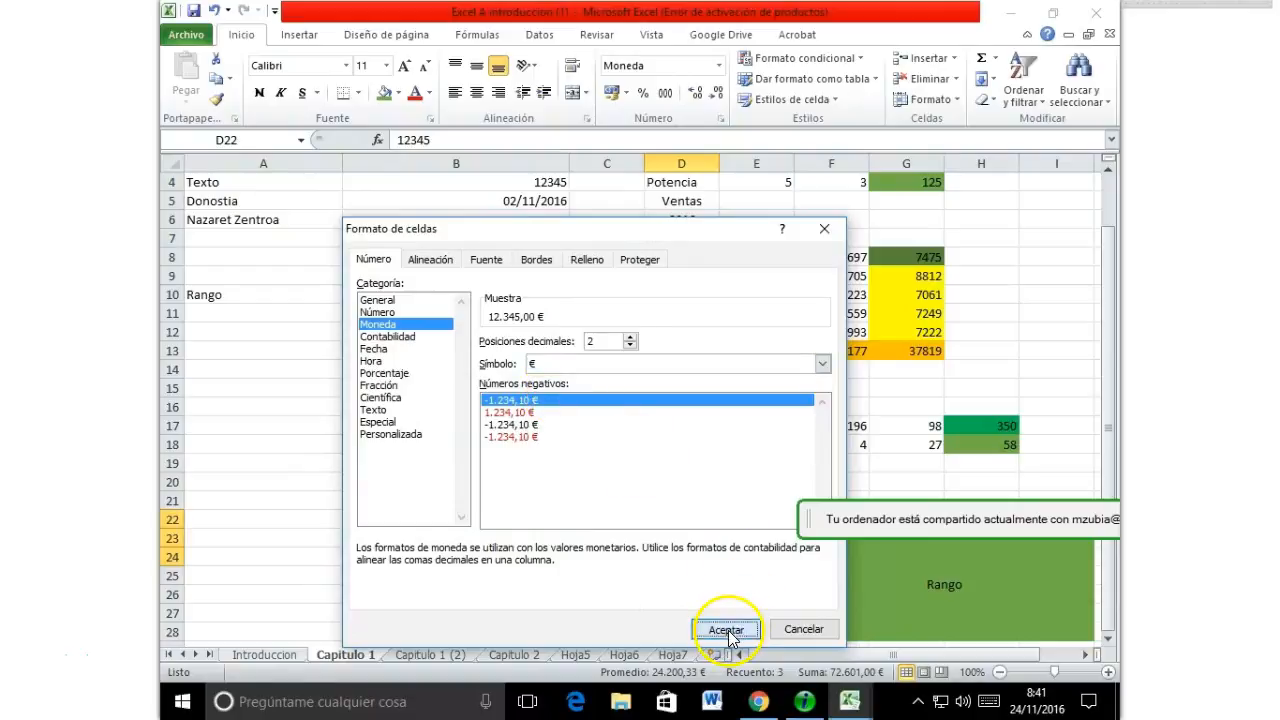
click(688, 540)
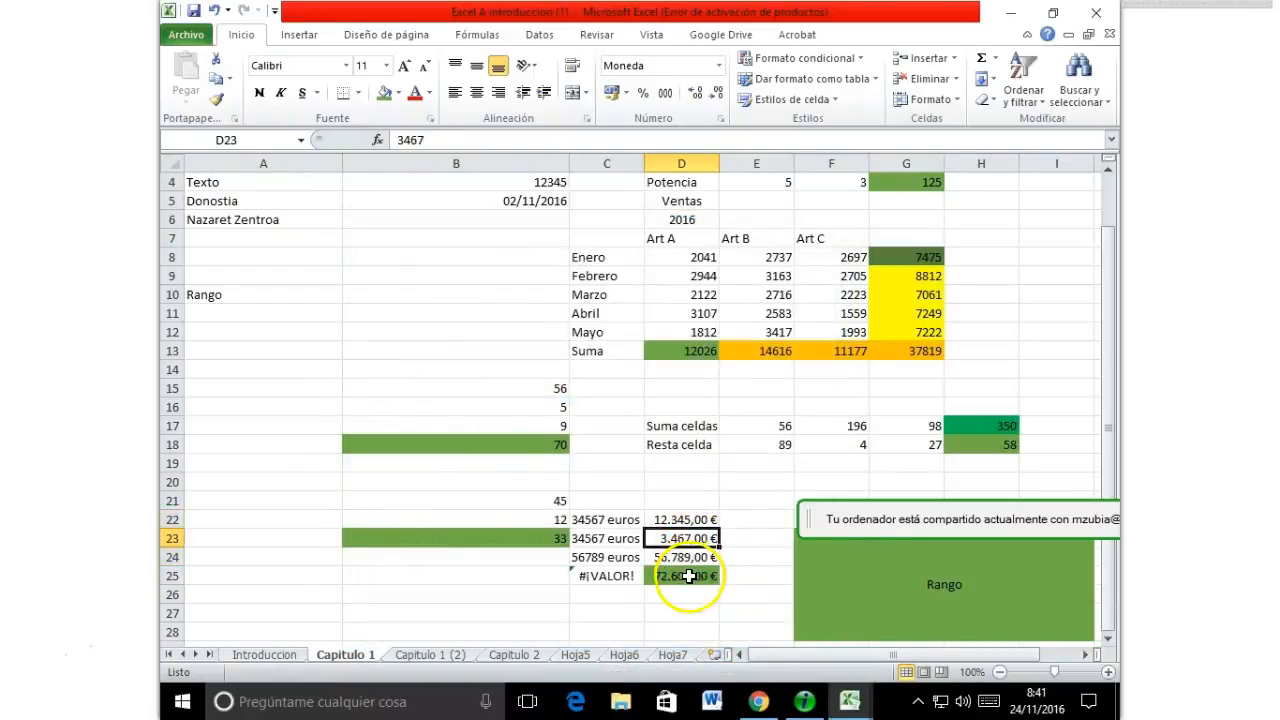
click(689, 576)
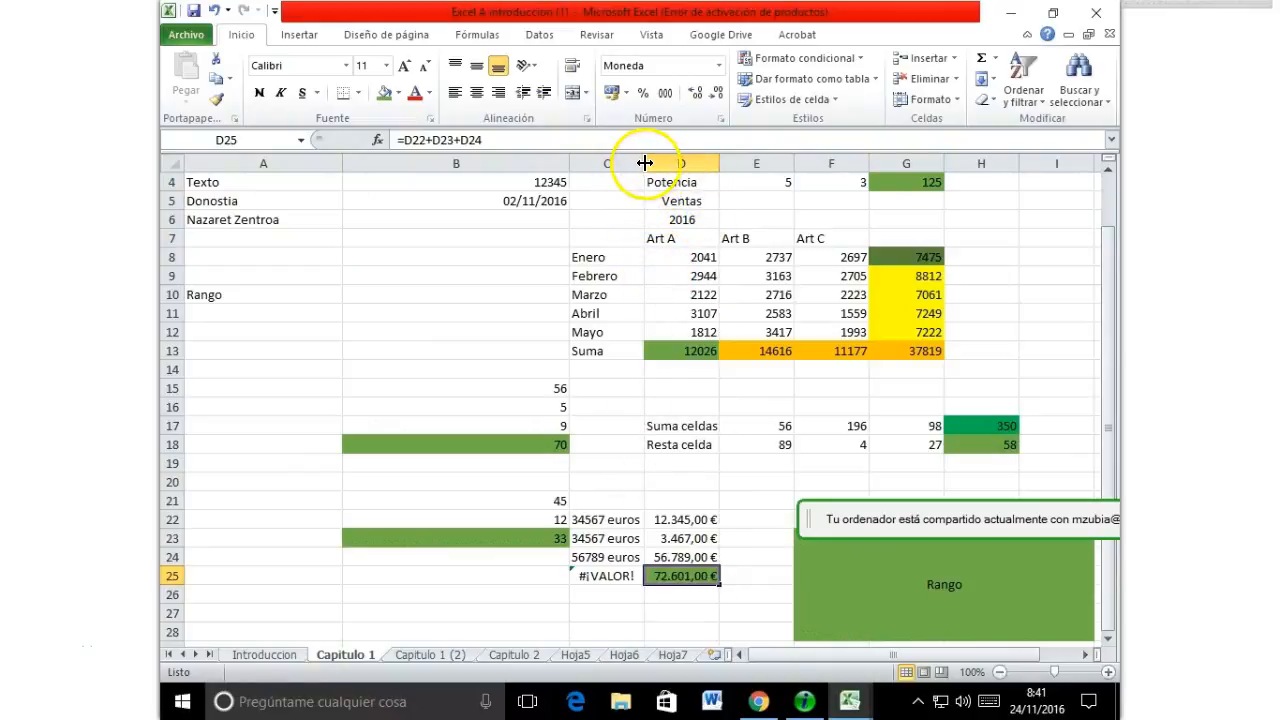
Step: Enter the number 45 in cell B27 and the text 45 pts in cell B28
click(402, 616)
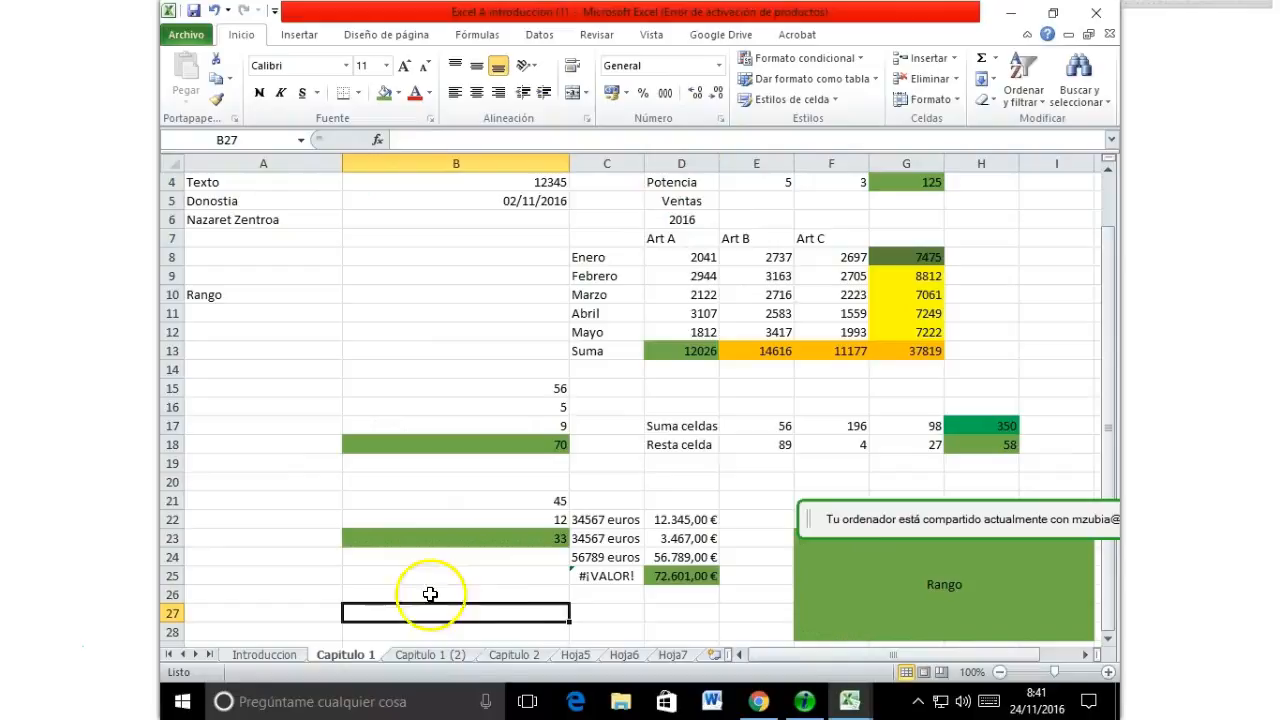
text(45)
key(Return)
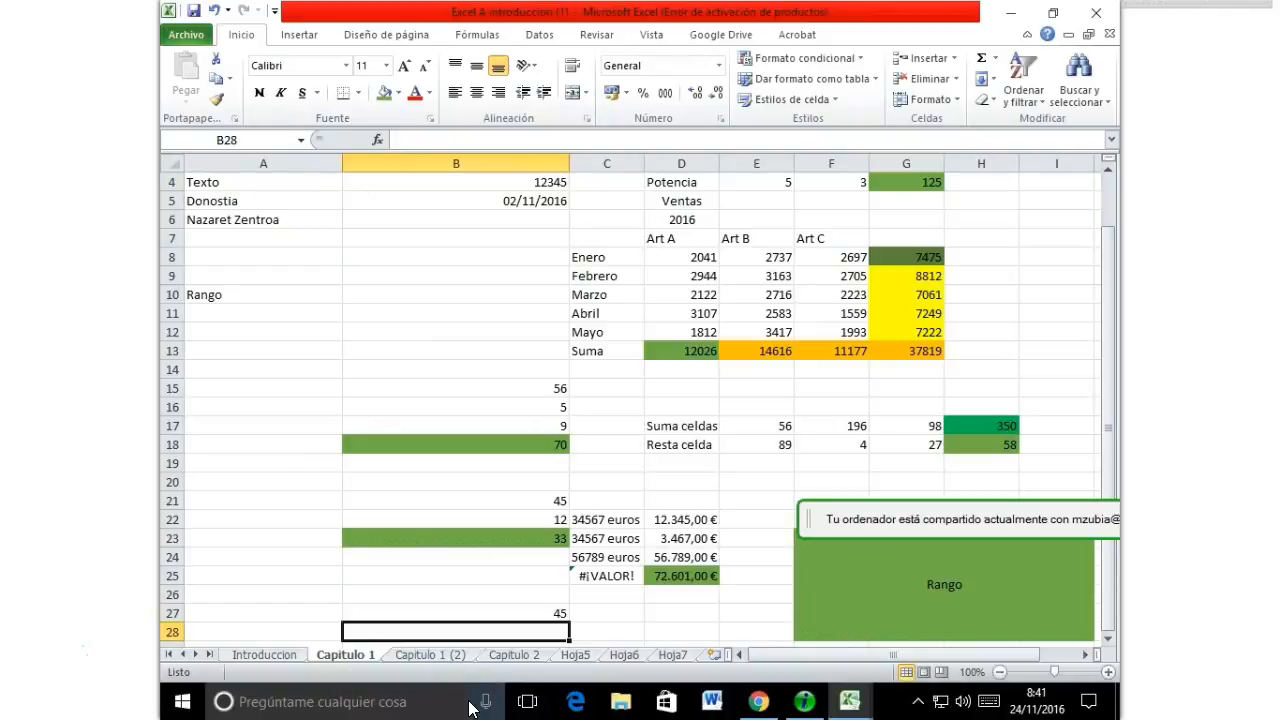
text(45 pts)
key(Return)
key(Up)
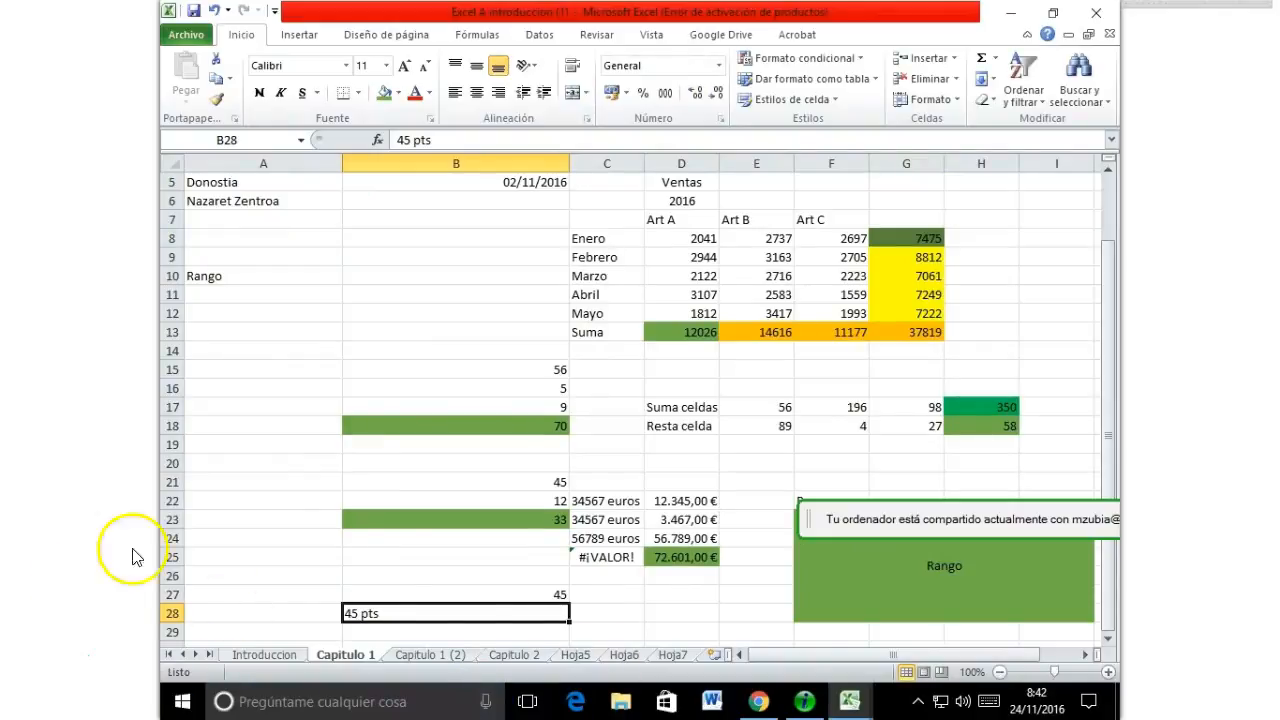
Step: Align the number in cell B27 to the left and the text in cell B28 to the right
click(492, 595)
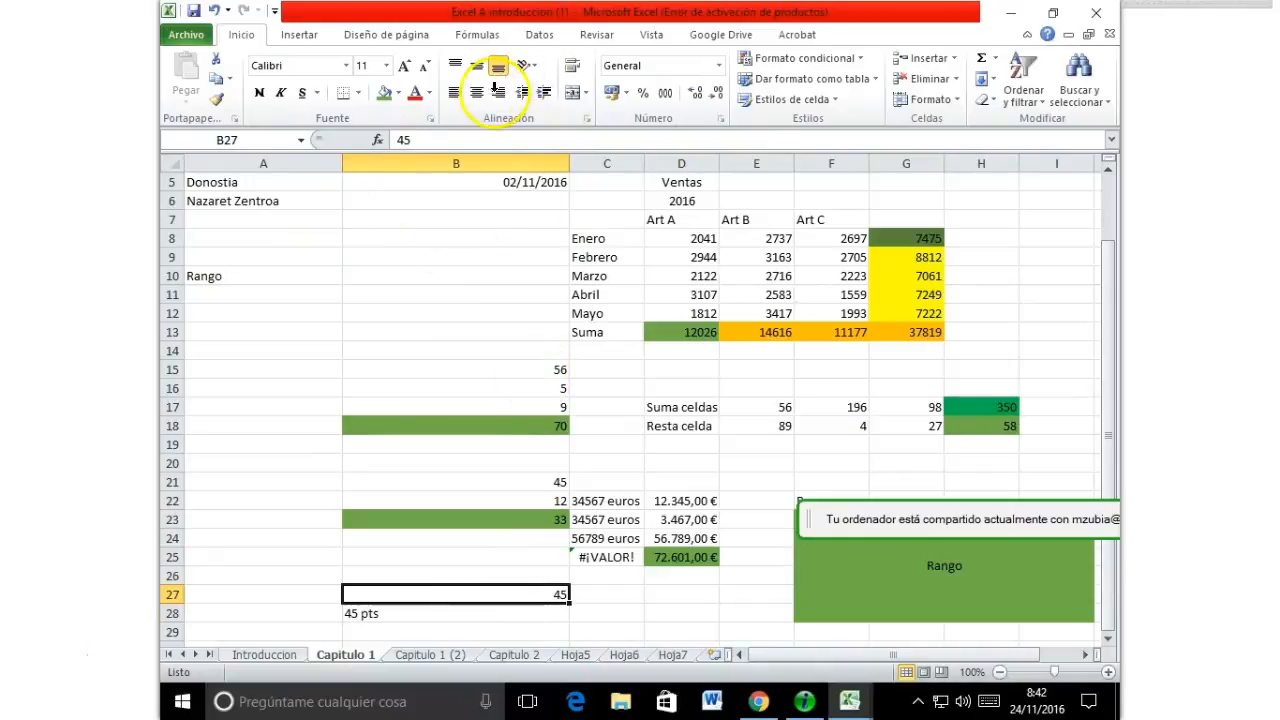
click(474, 93)
click(458, 96)
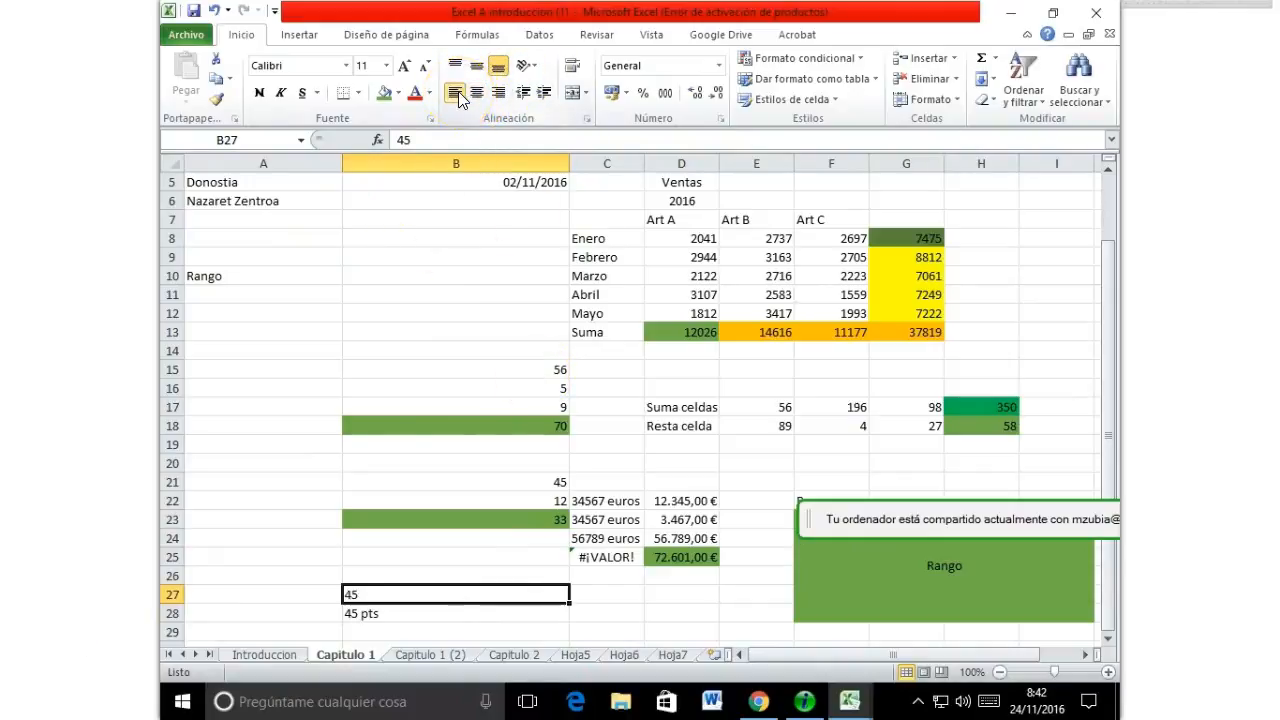
click(474, 610)
click(477, 93)
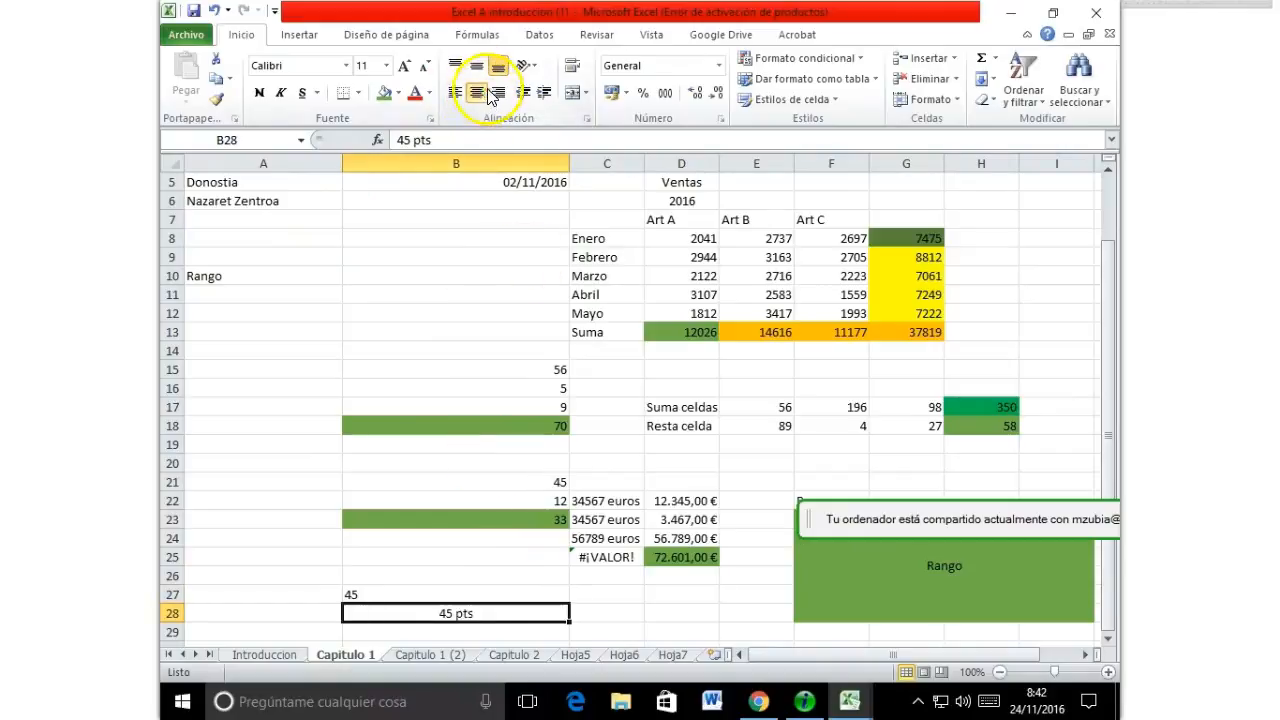
click(498, 93)
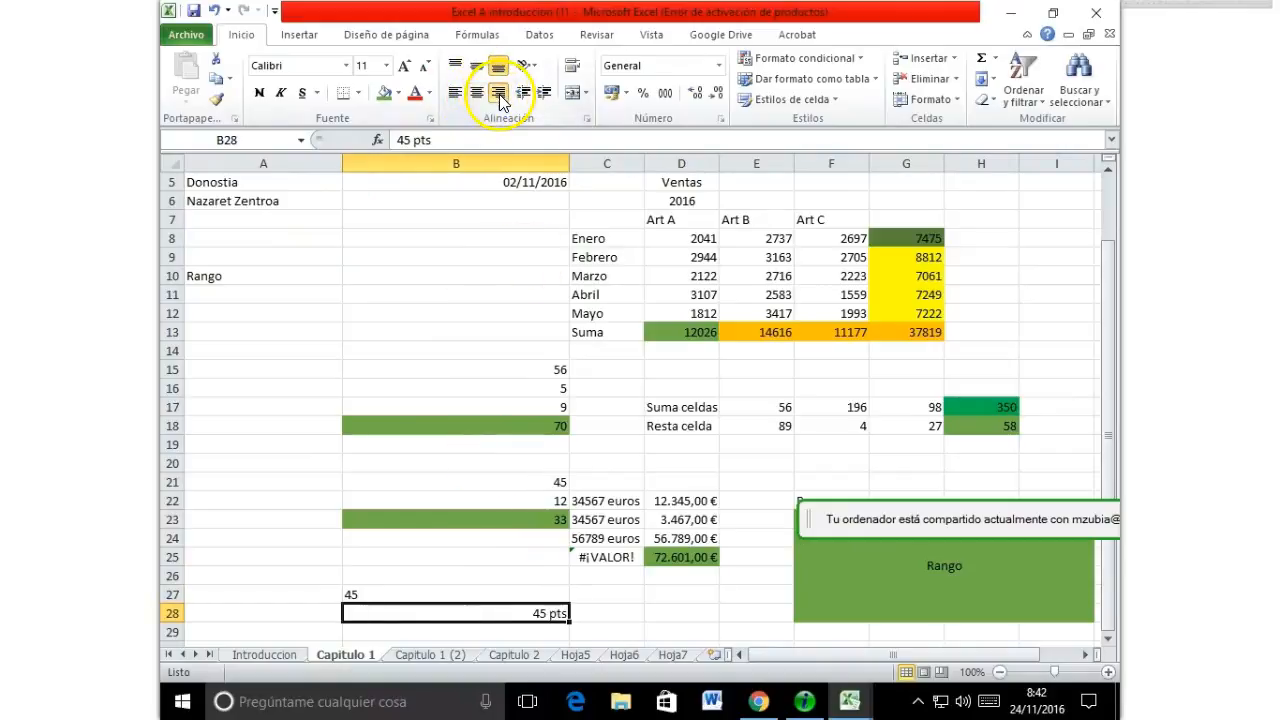
click(499, 592)
Step: Enter the numbers 45, 78, 90, 45, 67 and 8 down cells A14 to A19
click(397, 253)
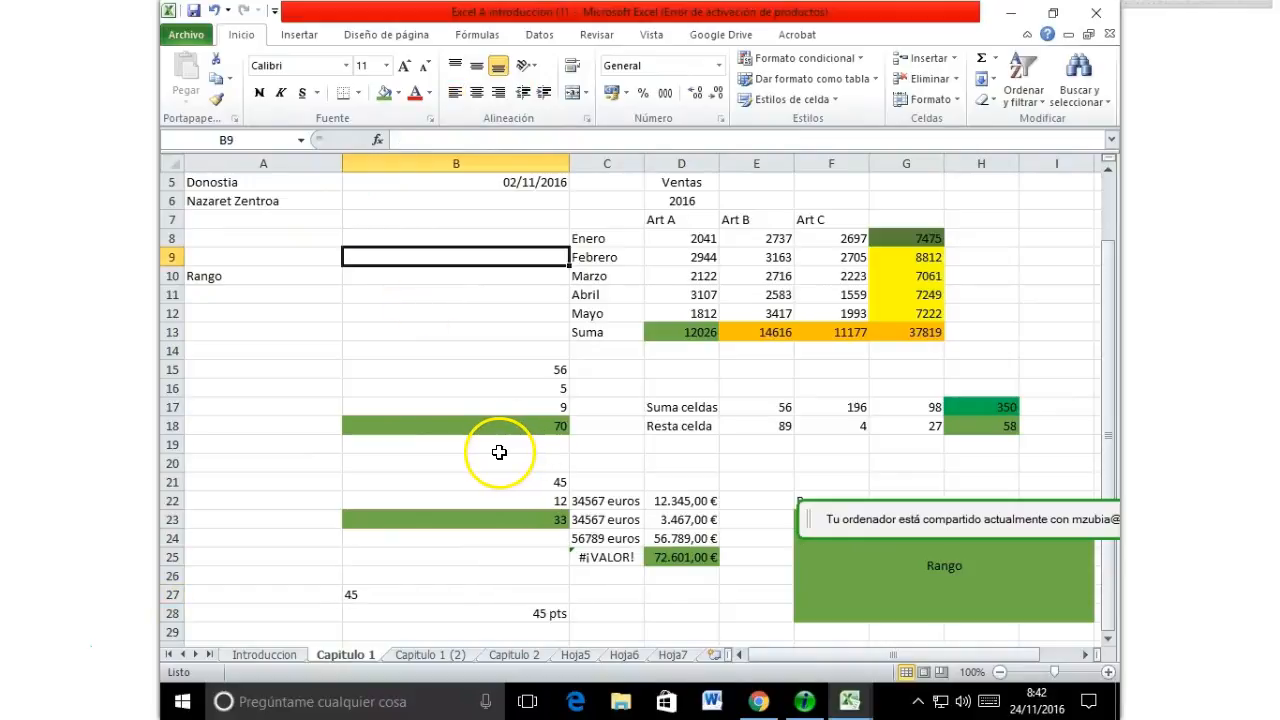
click(258, 350)
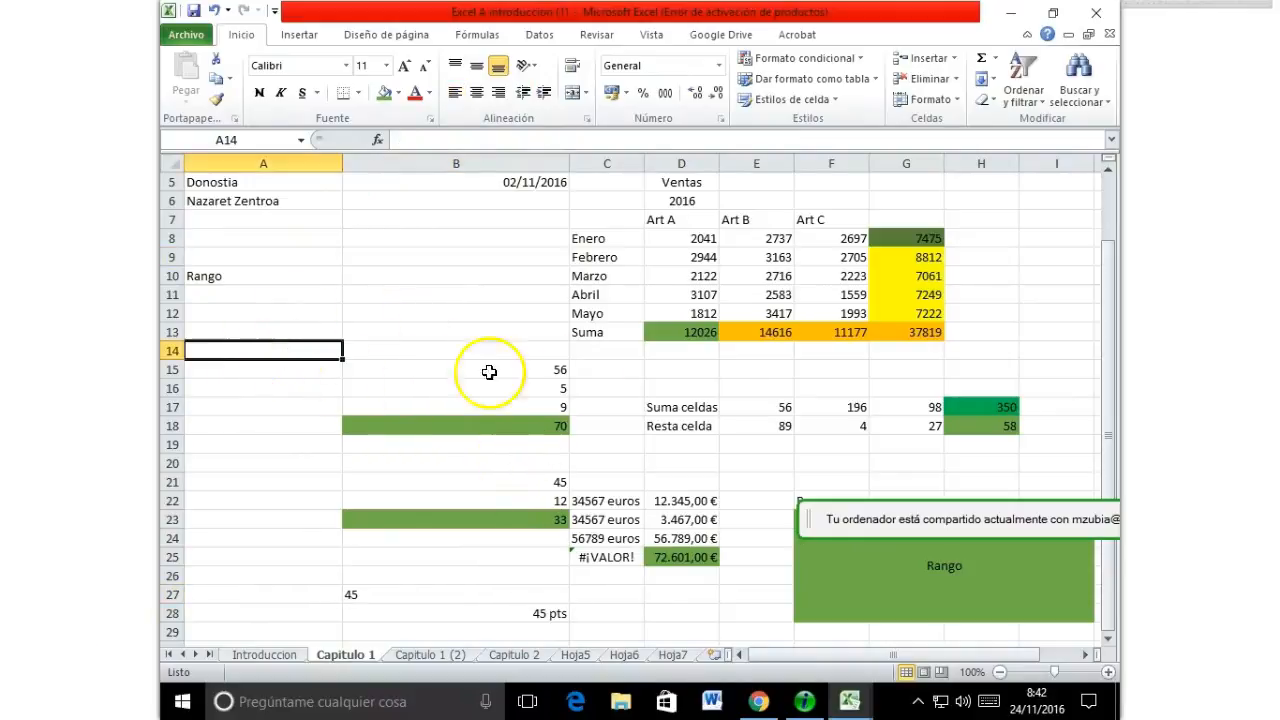
text(45)
key(Return)
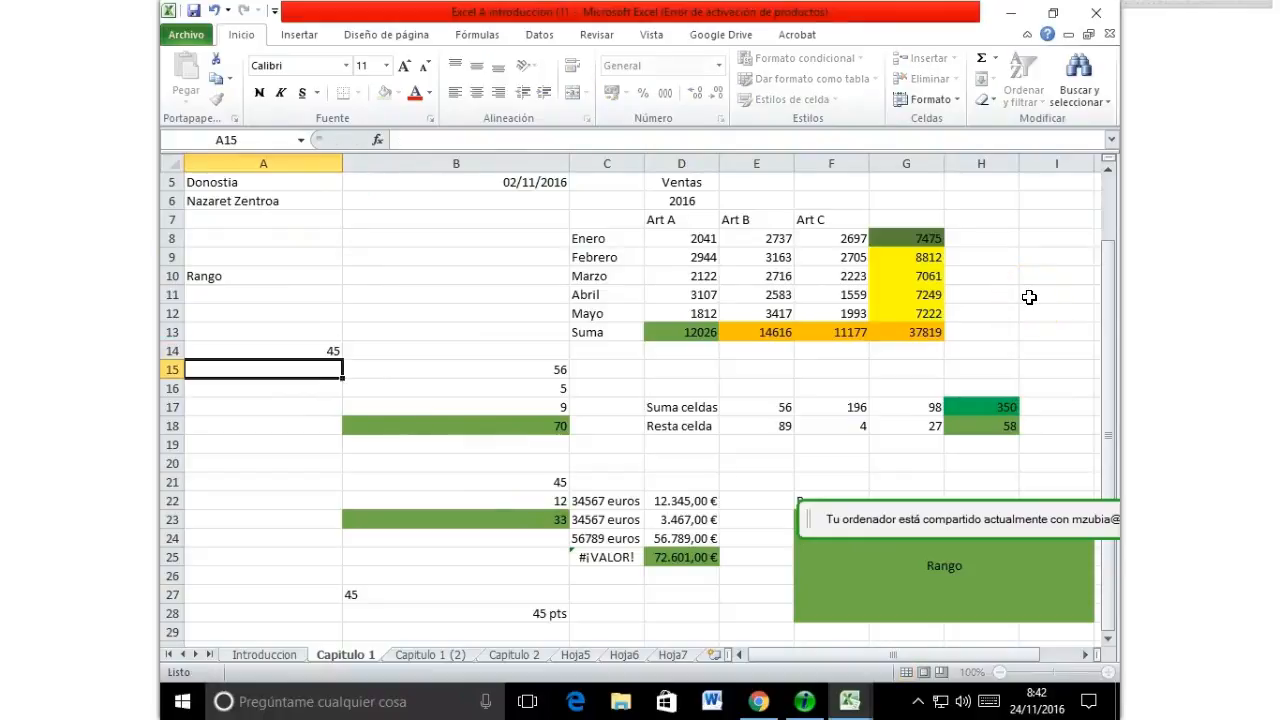
text(78)
key(Return)
text(90)
key(Return)
text(45)
key(Return)
text(67)
key(Return)
text(8)
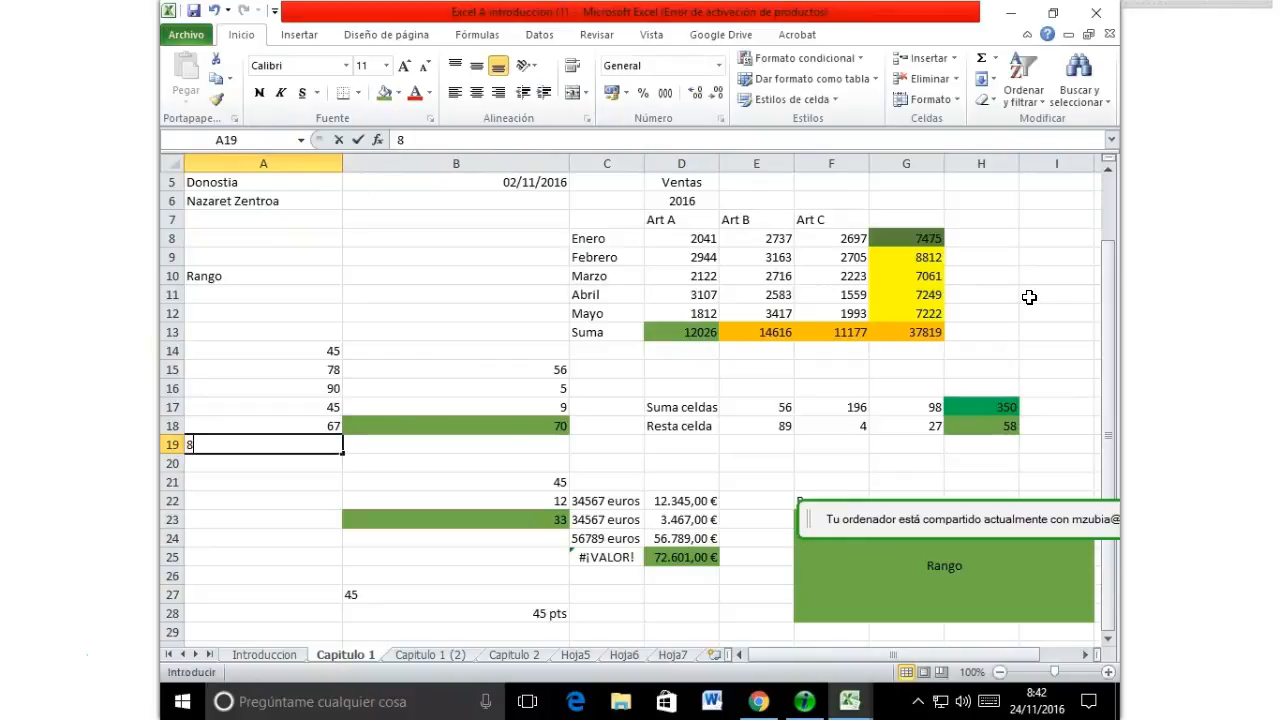
key(Return)
Step: Enter the formula =A14+A15+A16+A17 in cell A20 to add the cells one by one
text(=)
key(Up)
key(Up)
key(Up)
key(Up)
key(Up)
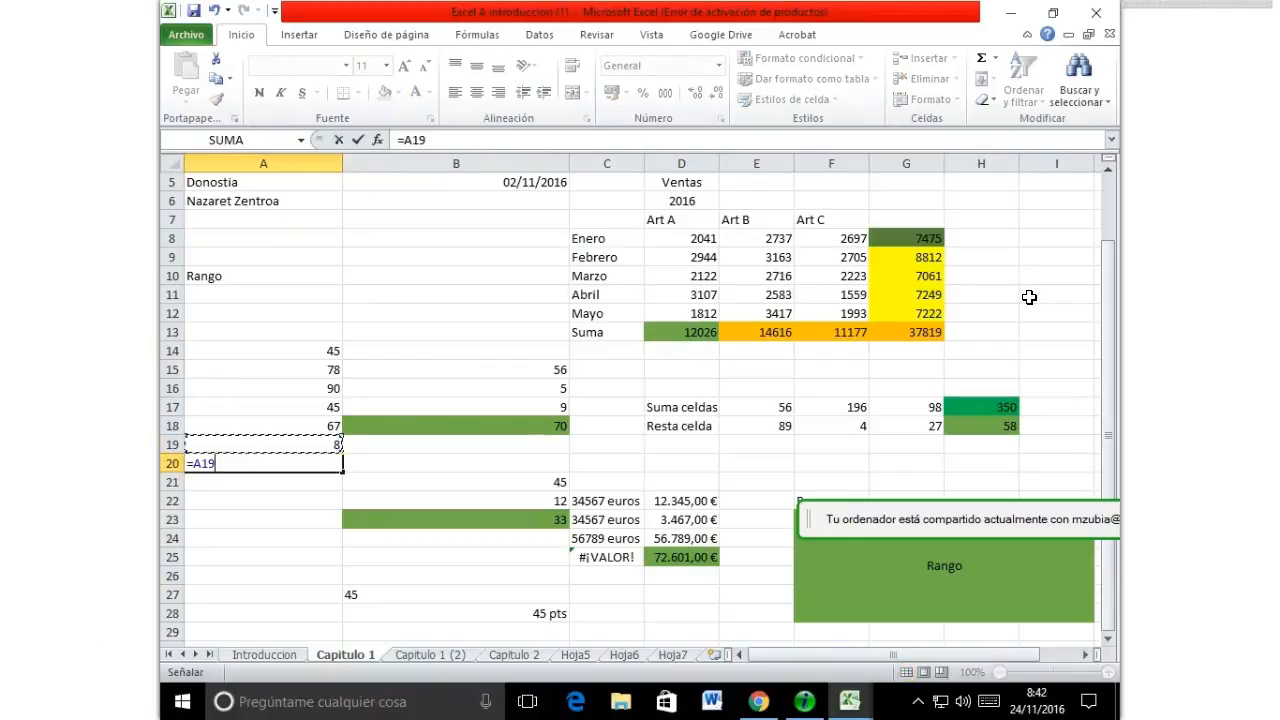
key(Up)
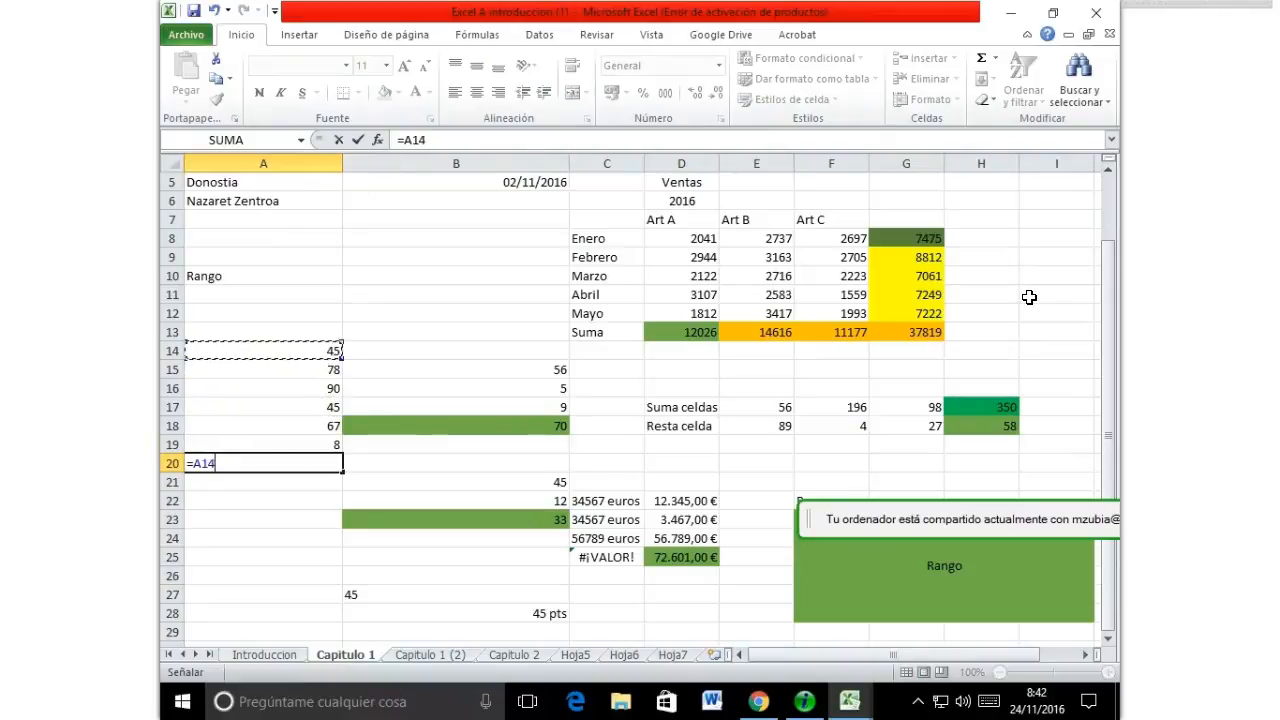
text(+)
key(Up)
key(Up)
key(Up)
key(Up)
key(Up)
text(+)
key(Up)
key(Up)
key(Up)
key(Up)
text(+)
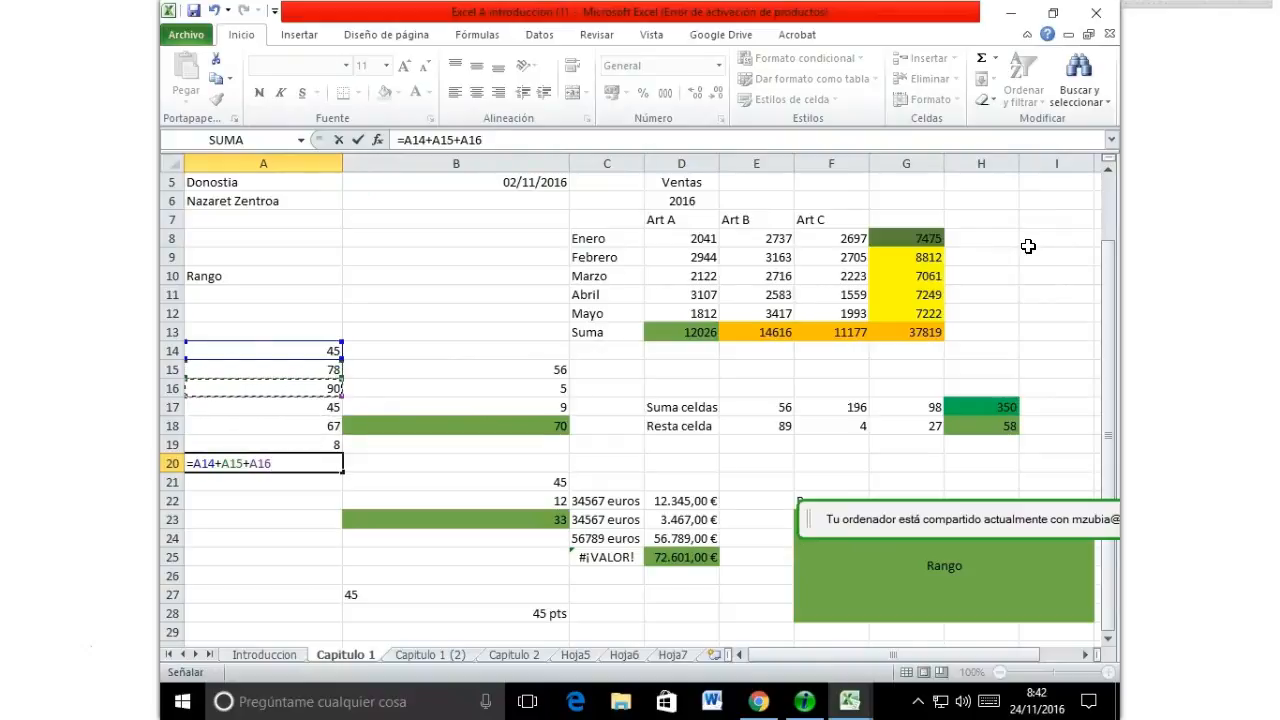
key(Up)
key(Up)
key(Up)
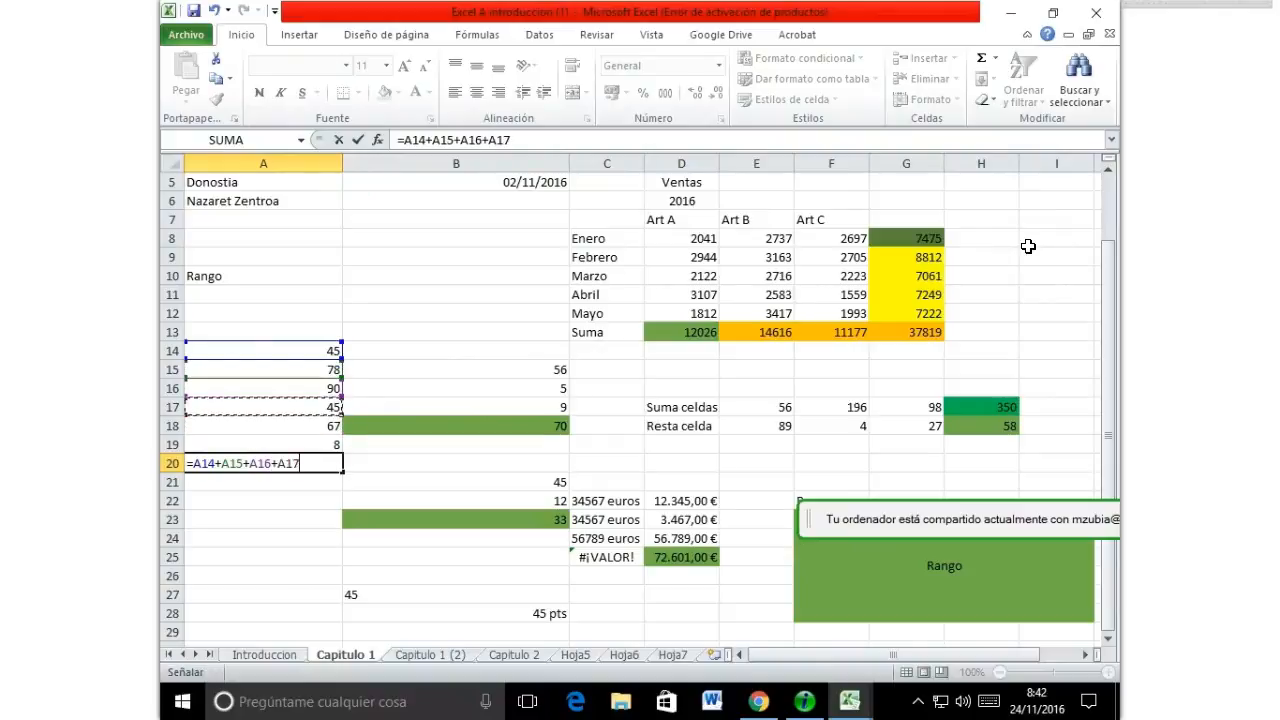
key(Return)
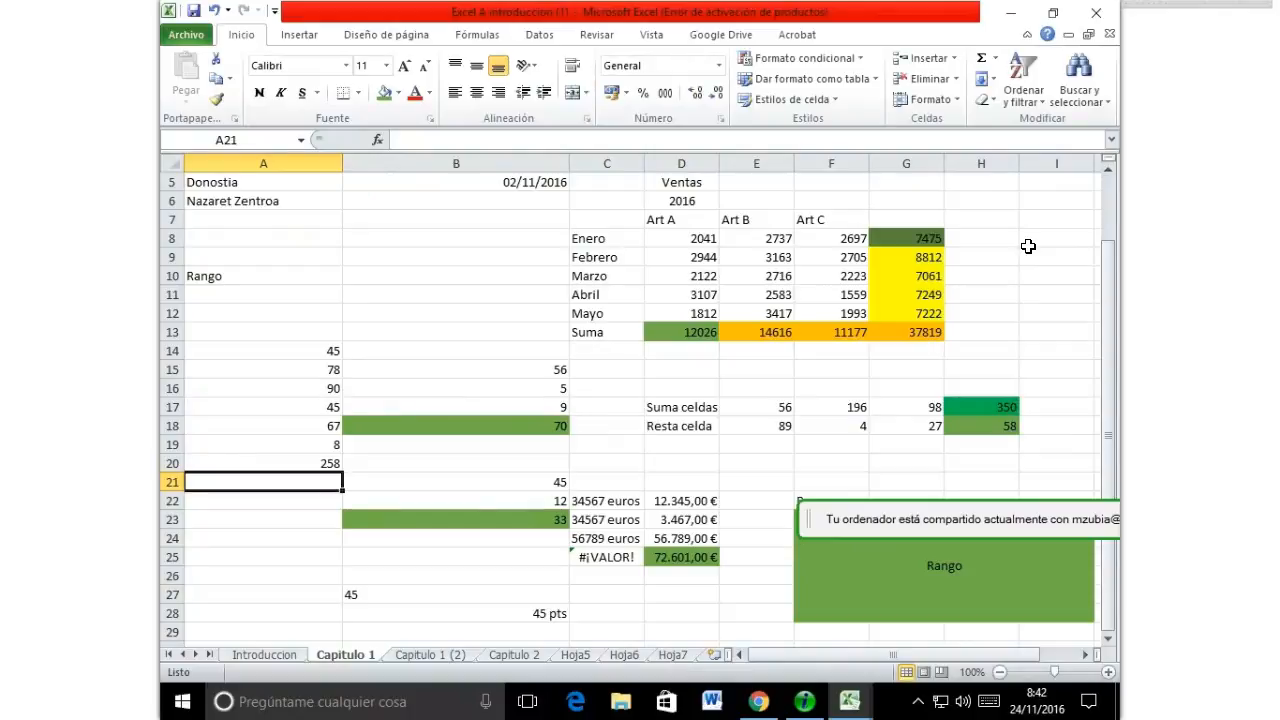
Step: Go through the numbers in cells A14 to A19 one cell at a time
key(Up)
key(Up)
key(Up)
key(Up)
key(Up)
key(Up)
key(Up)
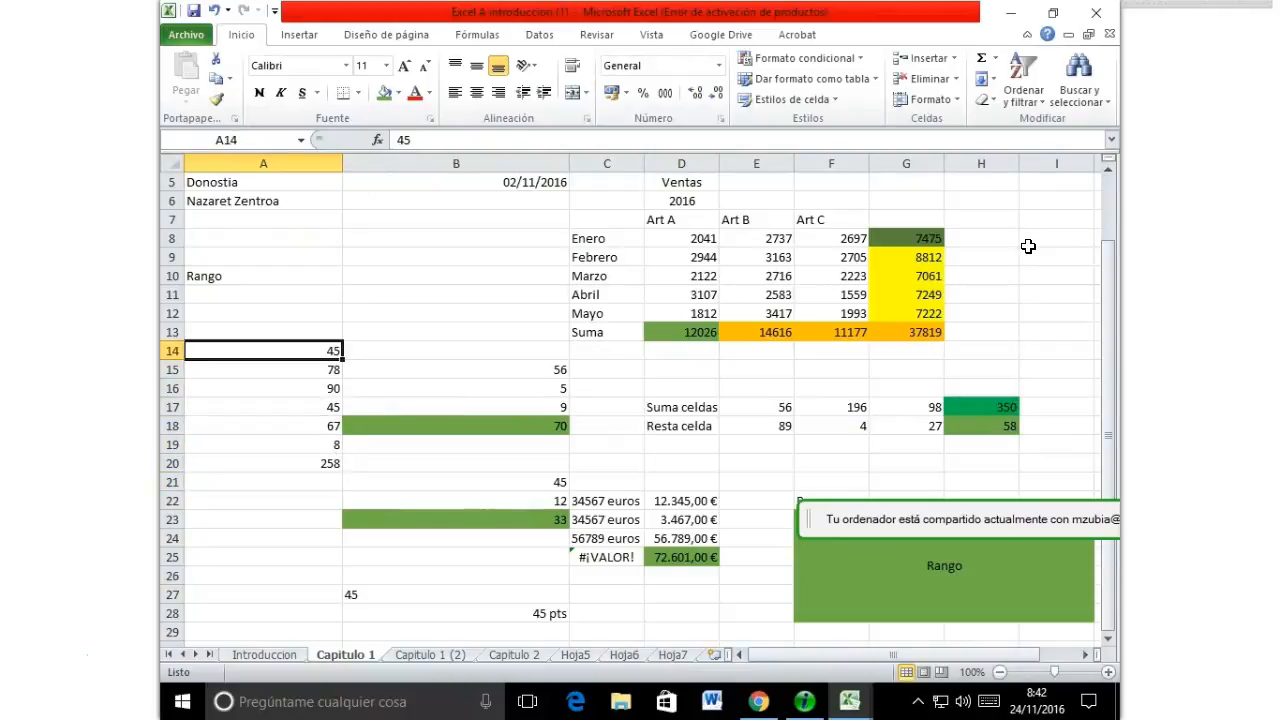
key(Down)
key(Down)
key(Down)
key(Down)
key(Down)
key(Down)
key(Down)
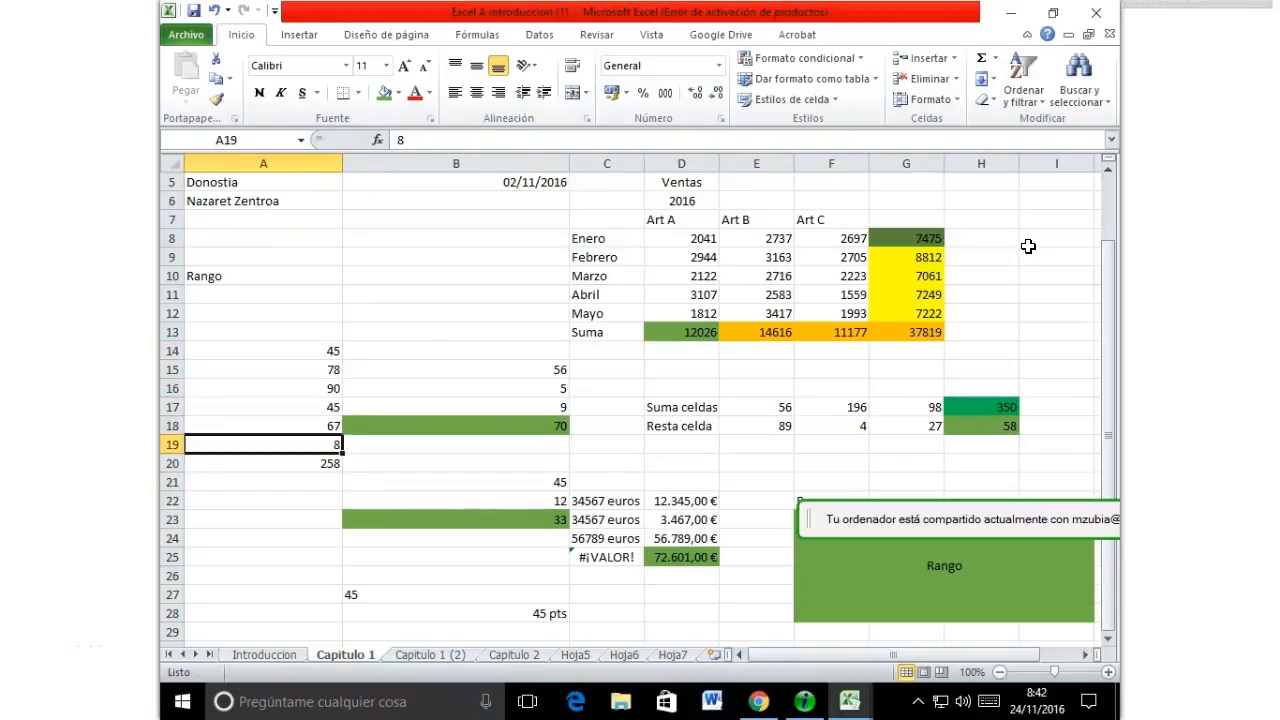
Step: Jump to the very last row of the worksheet and across to its last column
key(End)
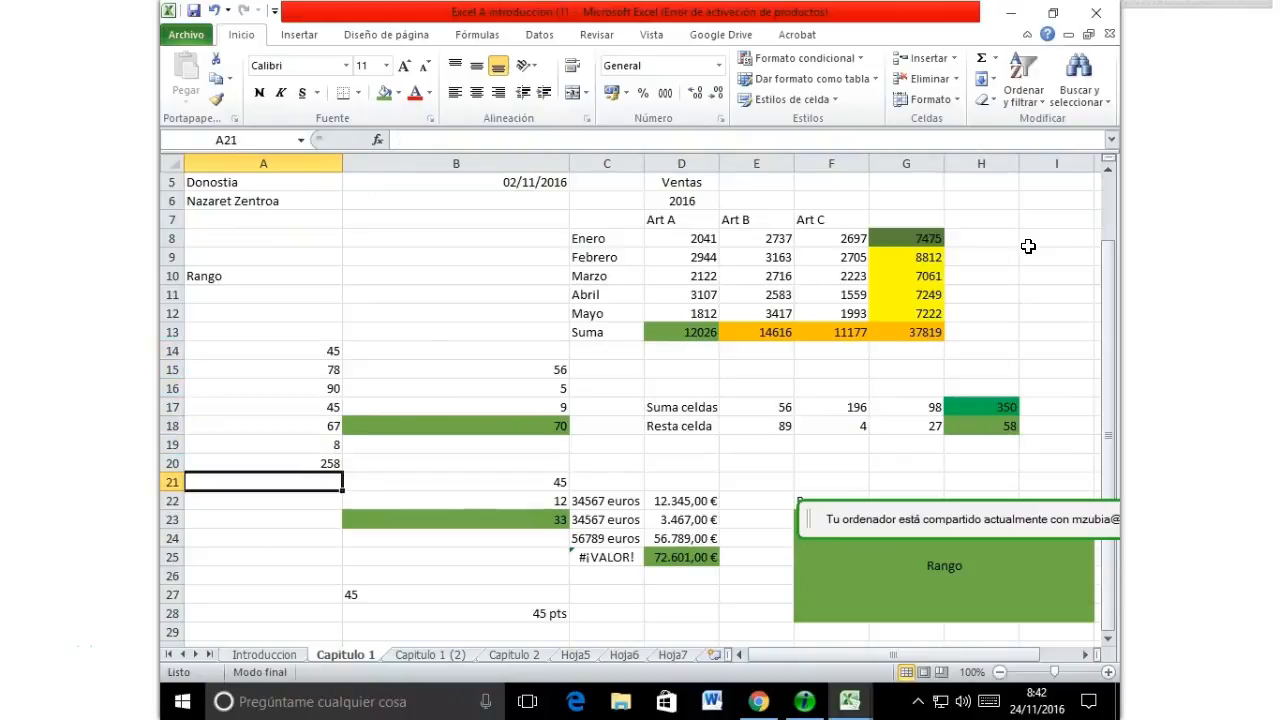
key(Down)
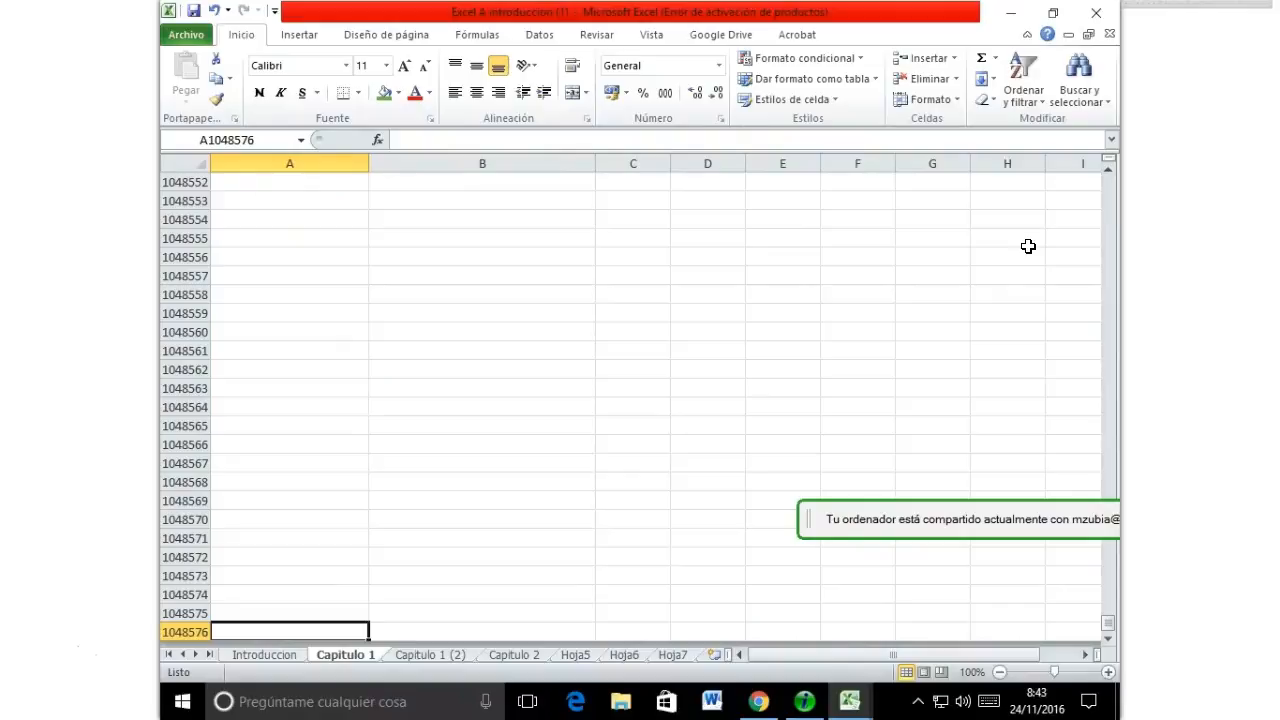
key(End)
key(Right)
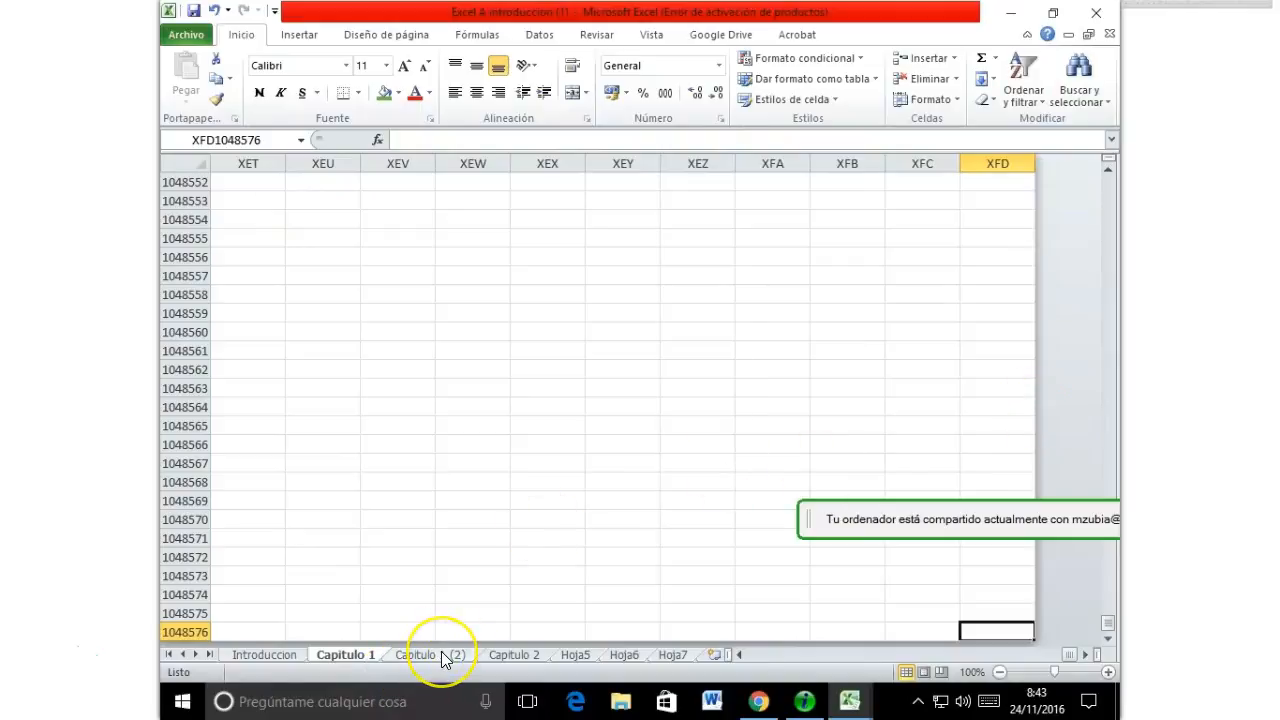
Step: Return from the worksheet's last cell to cell A1, passing through column A
key(End)
key(Left)
key(Up)
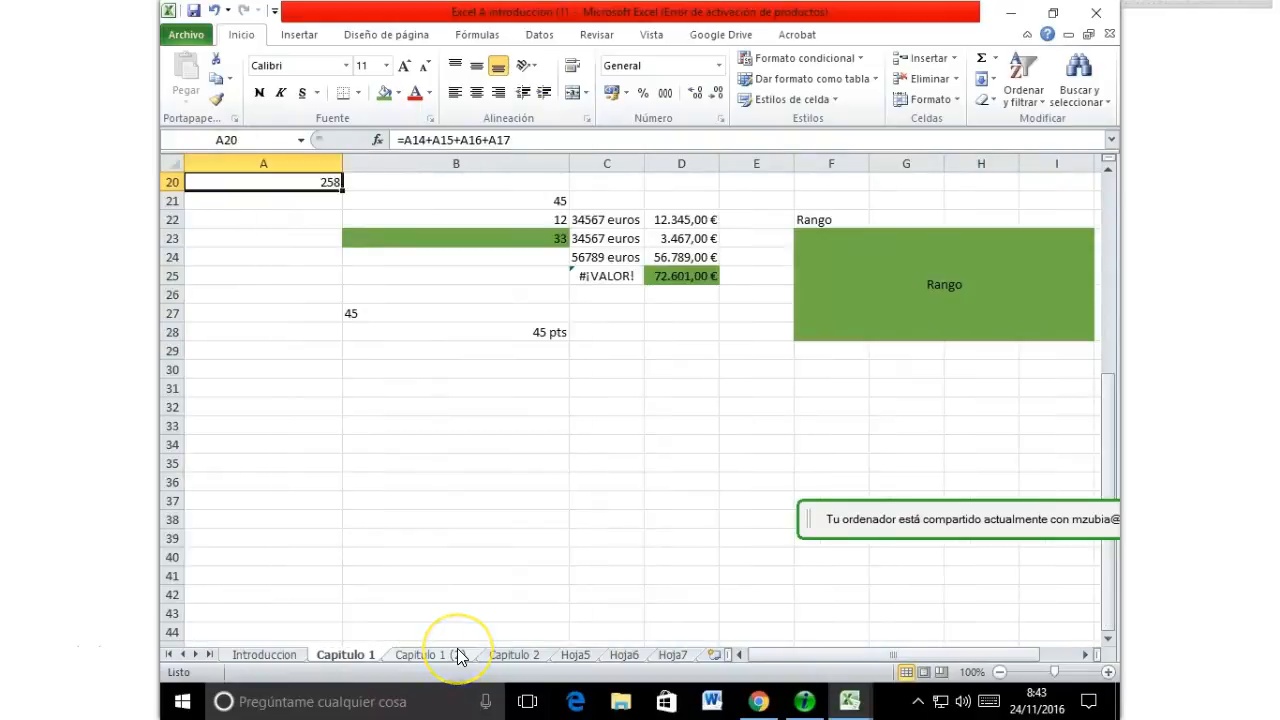
key(End)
key(Up)
key(Up)
key(Up)
key(Up)
key(Up)
key(Up)
key(Up)
key(Up)
key(Up)
key(Up)
key(Up)
key(Up)
key(Up)
key(Up)
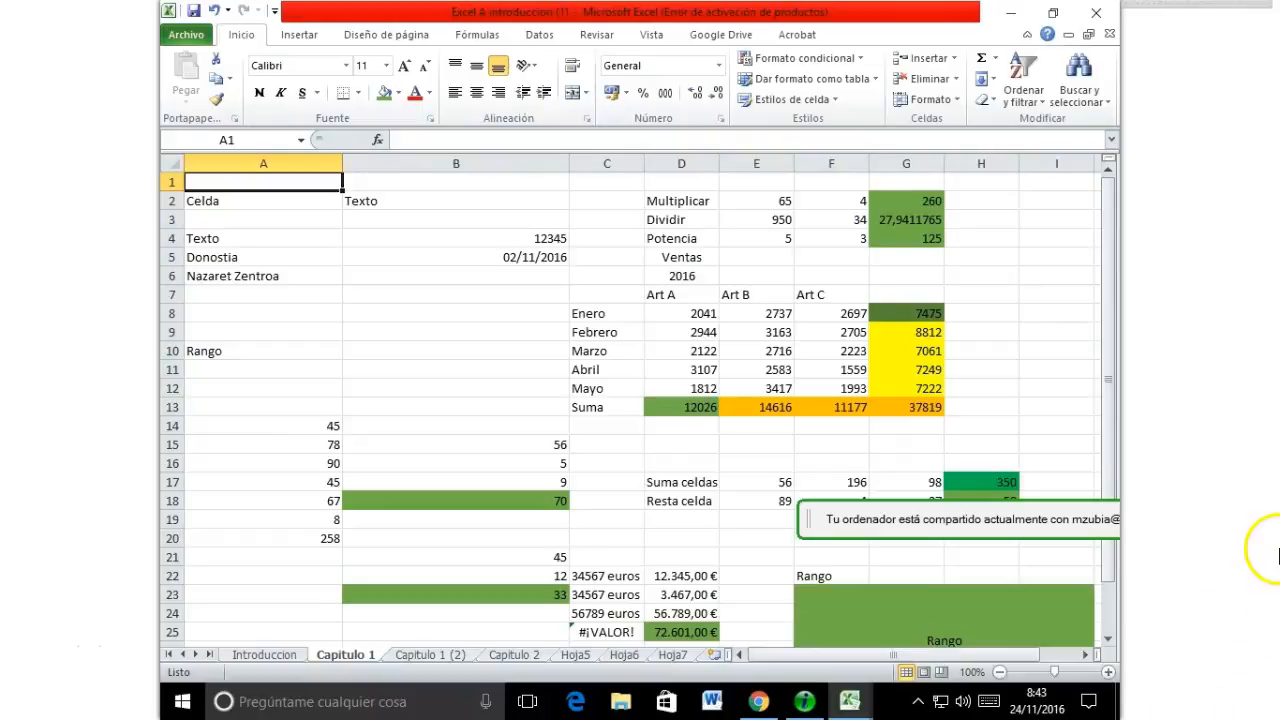
Step: Replace the cell-by-cell addition in A20 with =SUMA(A1:A19) and check the resulting formula
click(294, 624)
scroll(294, 624, down, 2)
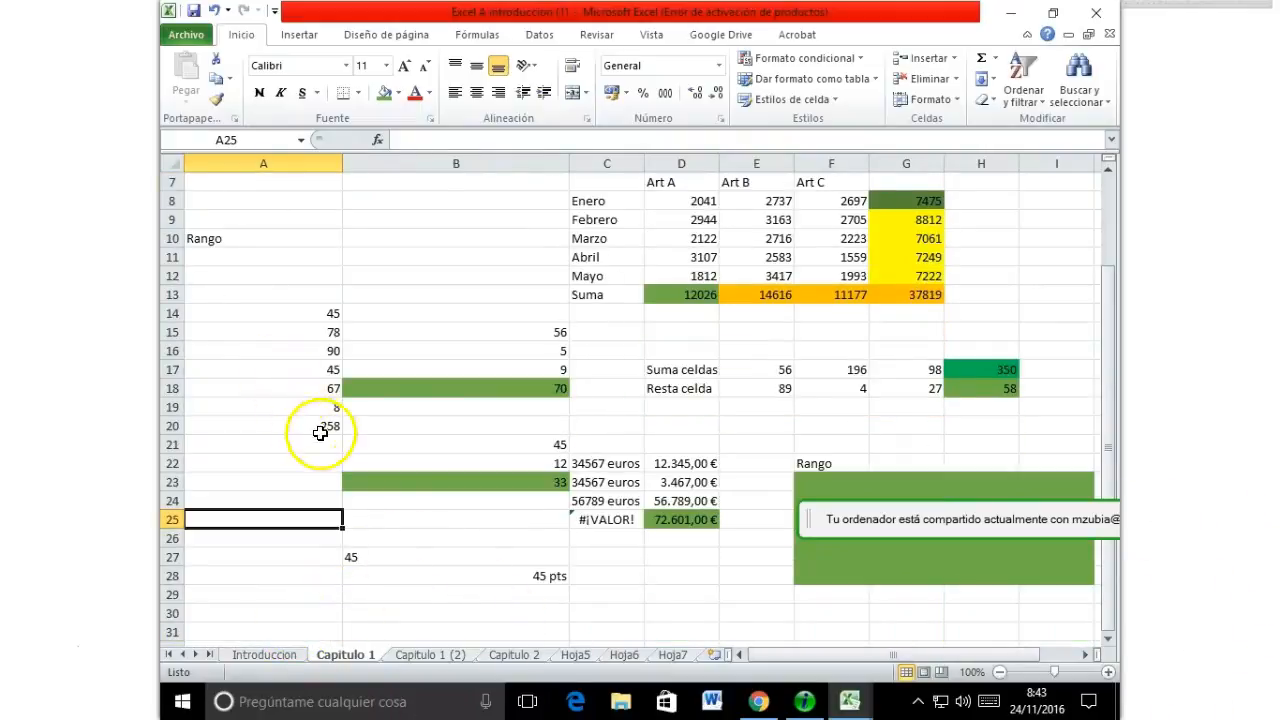
click(325, 430)
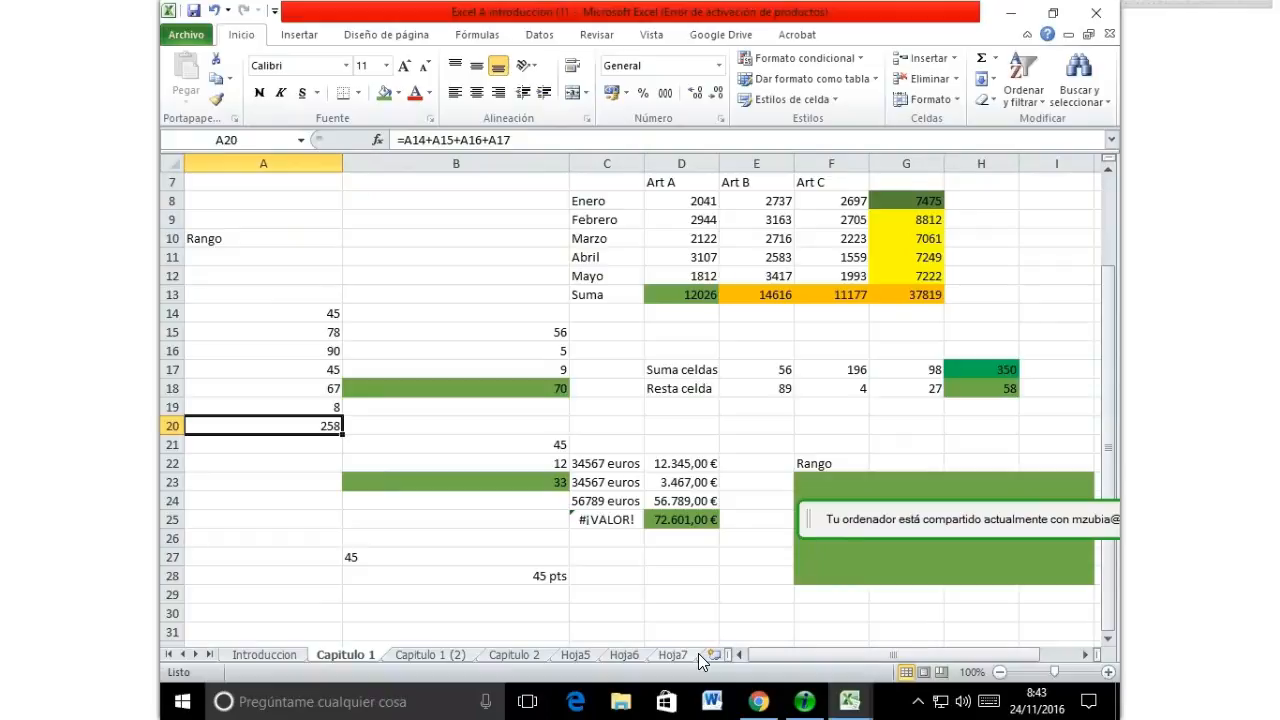
text(=)
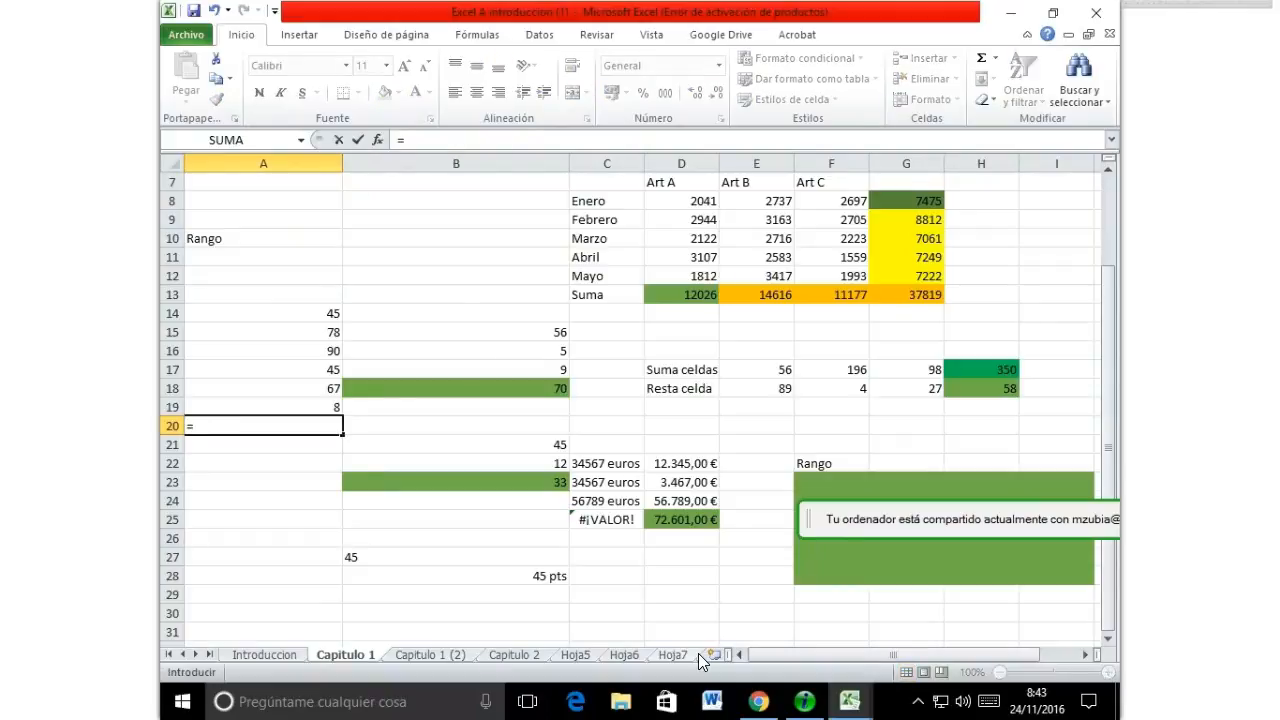
text(suma)
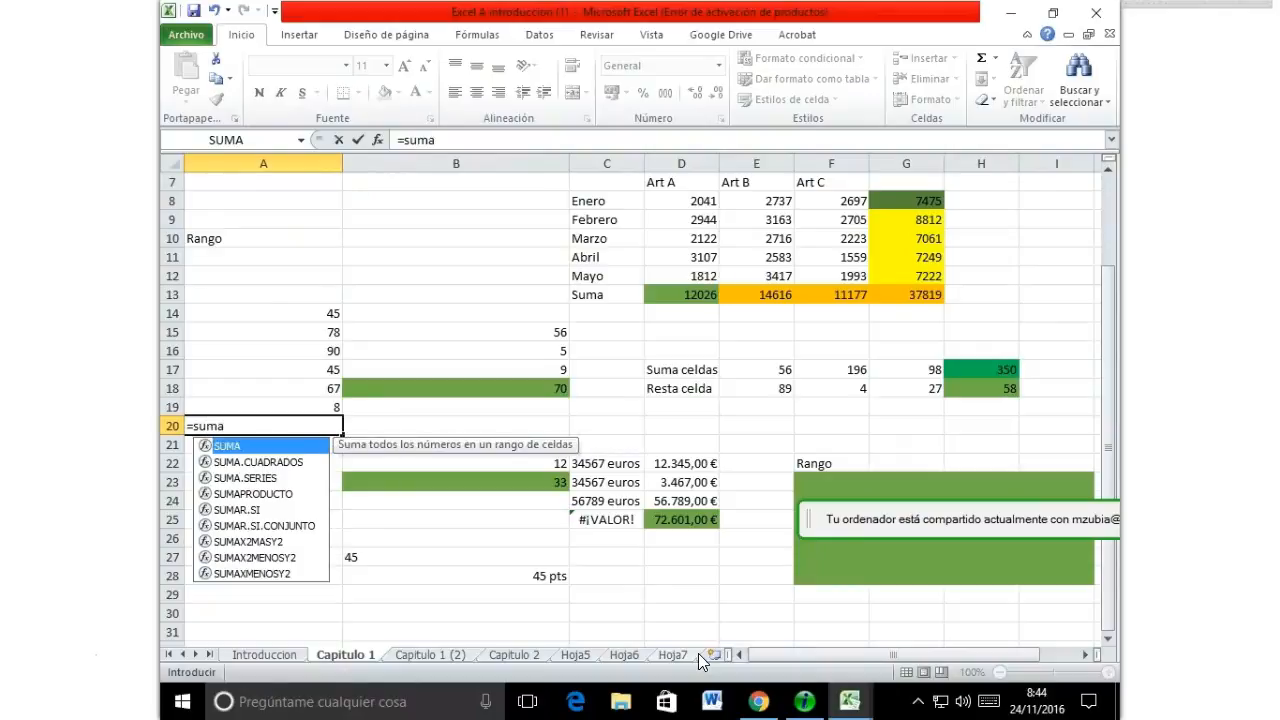
text(()
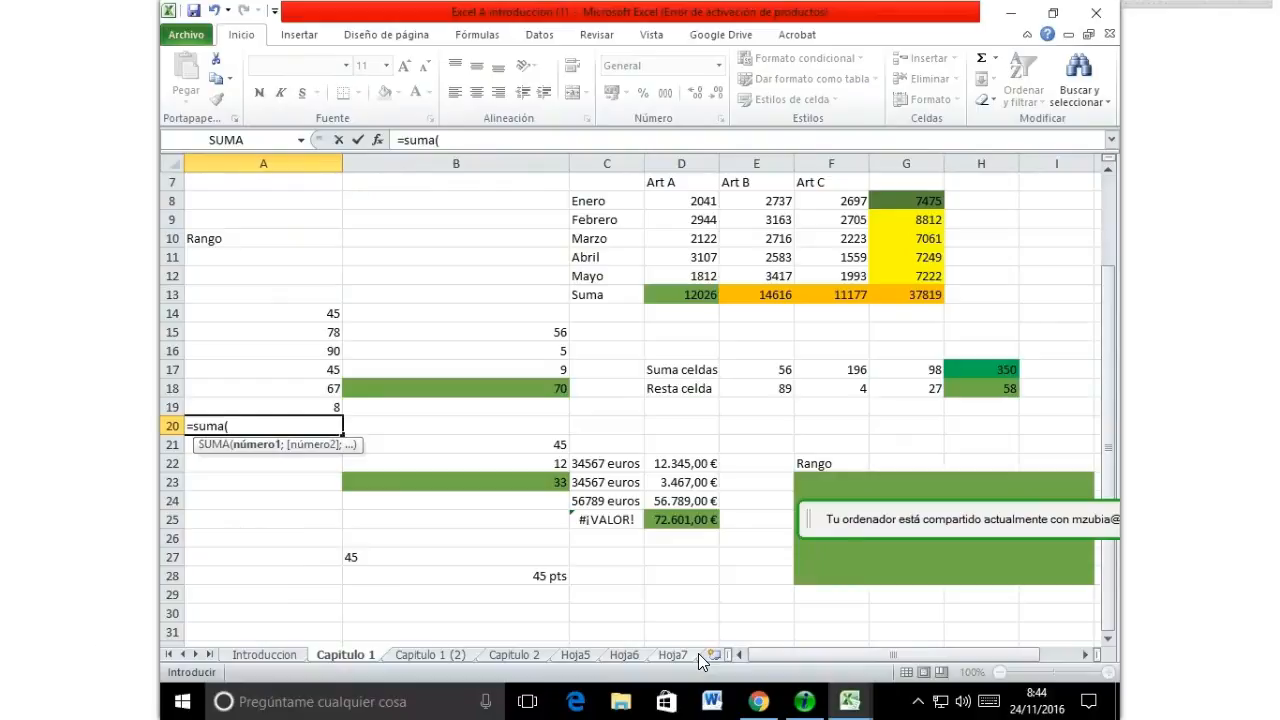
text(a1:a19))
key(Return)
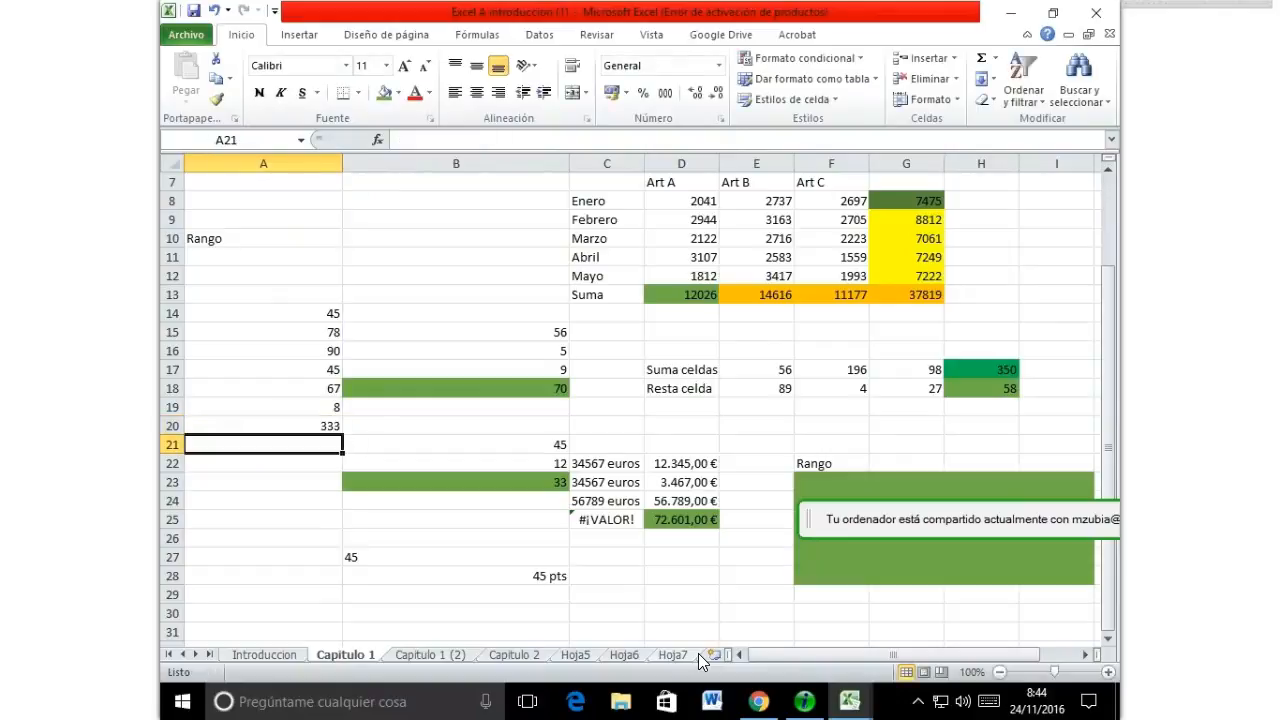
key(Up)
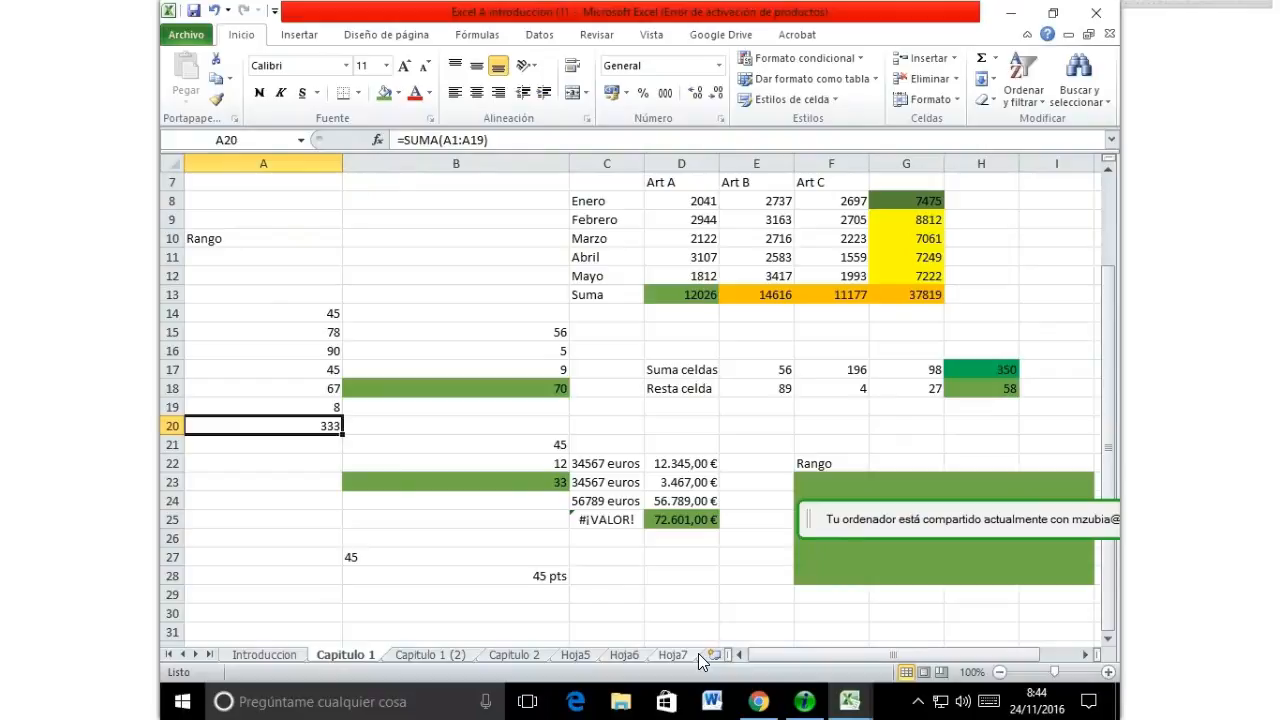
Step: Move the numbers and their total from cells A14:A20 to cells B30:B36
key(Up)
key(Up)
key(Up)
key(Up)
key(Up)
key(Up)
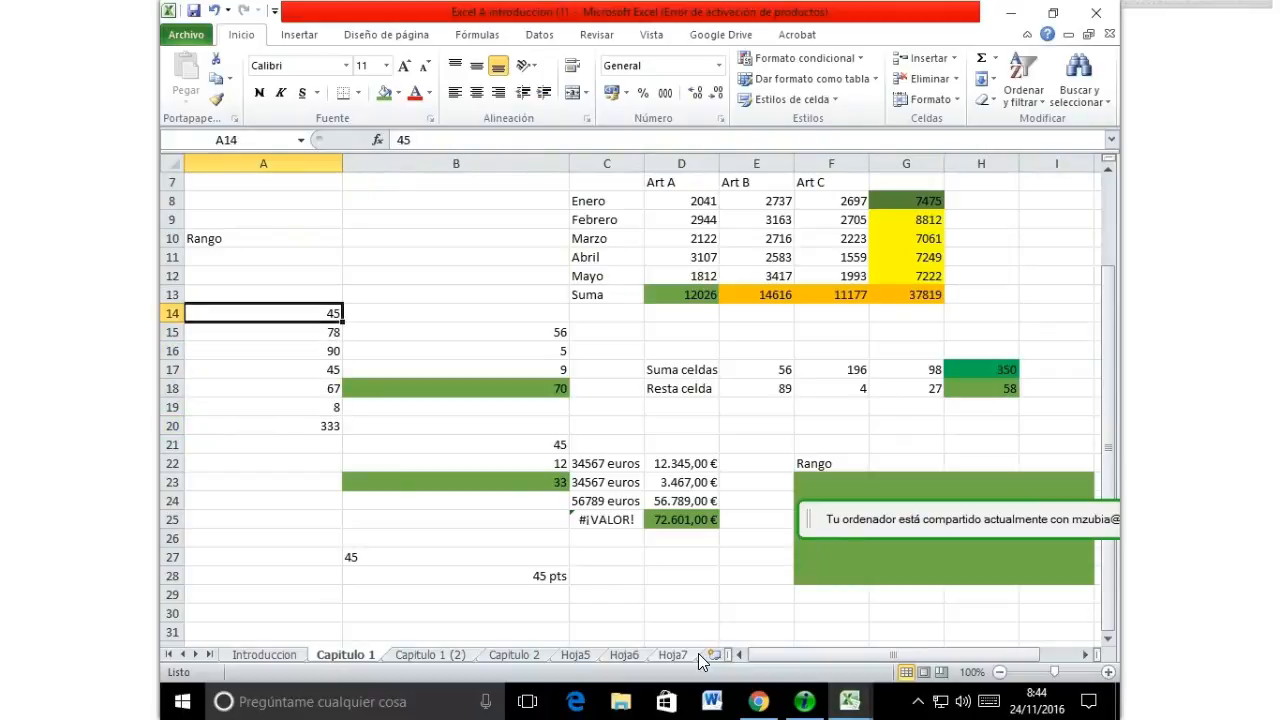
key(shift+Down)
key(shift+Down)
key(shift+Down)
key(shift+Down)
key(shift+Down)
key(shift+Down)
key(shift+Down)
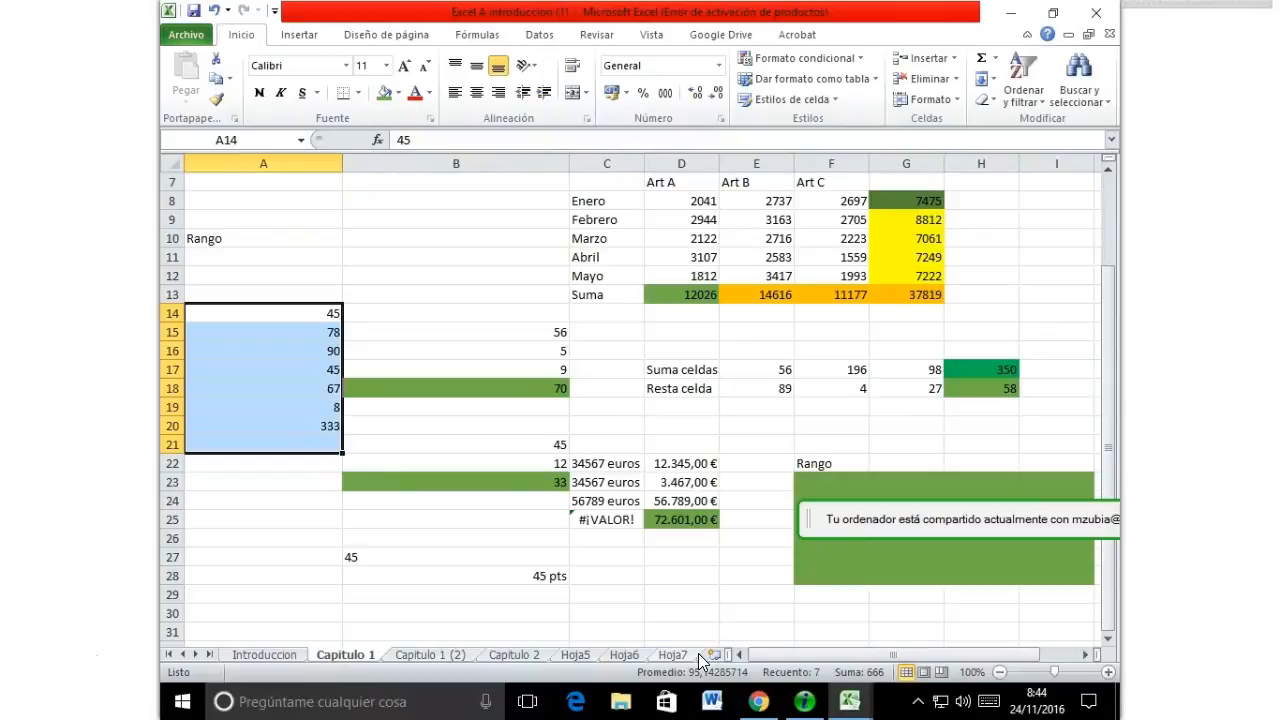
key(shift+Up)
key(ctrl+c)
key(Right)
key(Right)
key(Down)
key(Down)
key(Down)
key(Down)
key(Down)
key(Down)
key(Down)
key(Down)
key(Down)
key(Down)
key(Down)
key(Down)
key(Down)
key(Down)
key(Down)
key(Down)
key(Left)
key(ctrl+v)
key(Down)
key(Down)
key(Down)
key(Down)
key(Down)
key(Down)
key(Down)
key(Down)
key(Up)
key(Up)
key(Up)
key(Down)
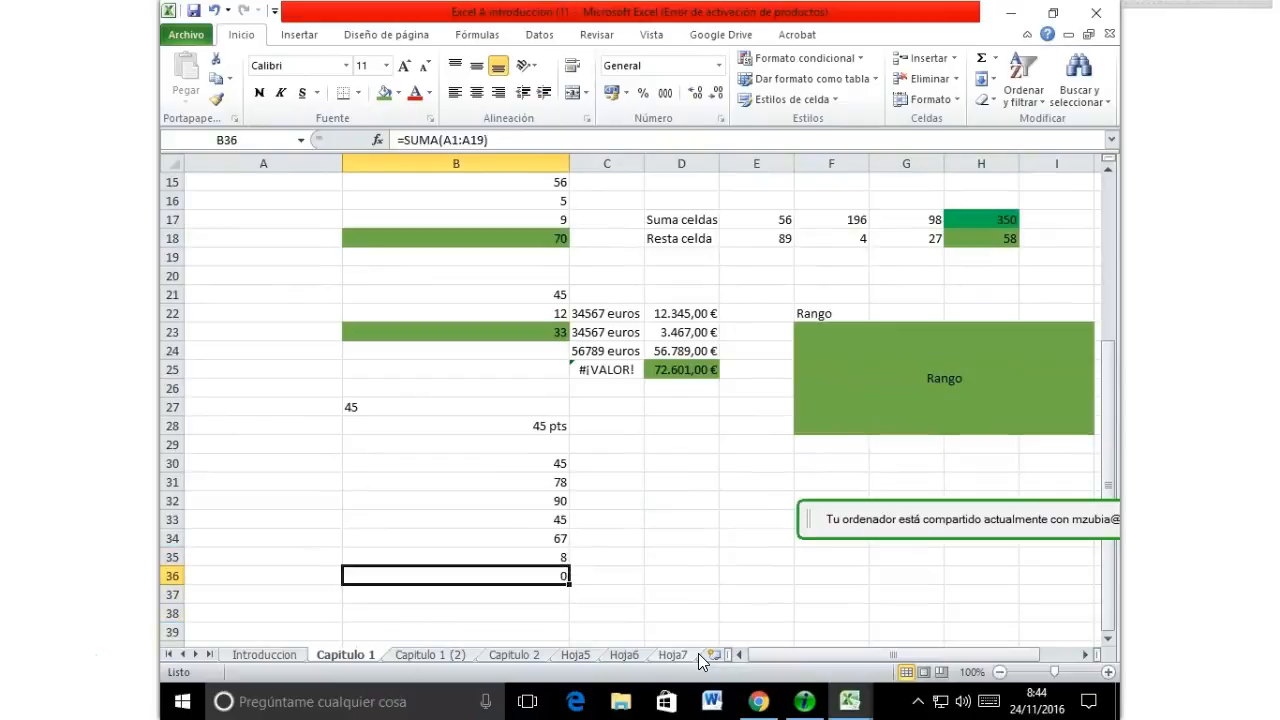
Step: Replace the total in cell B36 with the formula =SUMA(B30:B35)
text(=suma()
key(Up)
key(Up)
key(Up)
key(Up)
key(Up)
key(Up)
key(shift+Down)
key(shift+Down)
key(shift+Down)
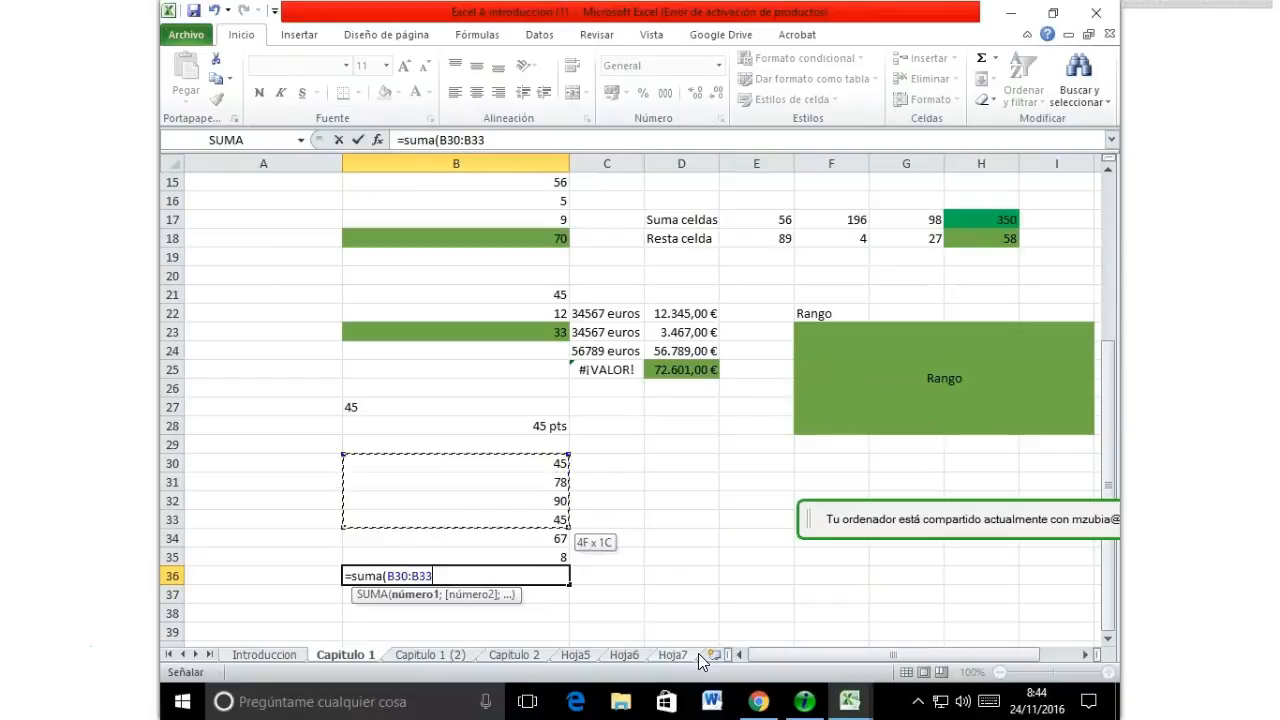
key(shift+Down)
key(shift+Down)
text())
key(Return)
key(Up)
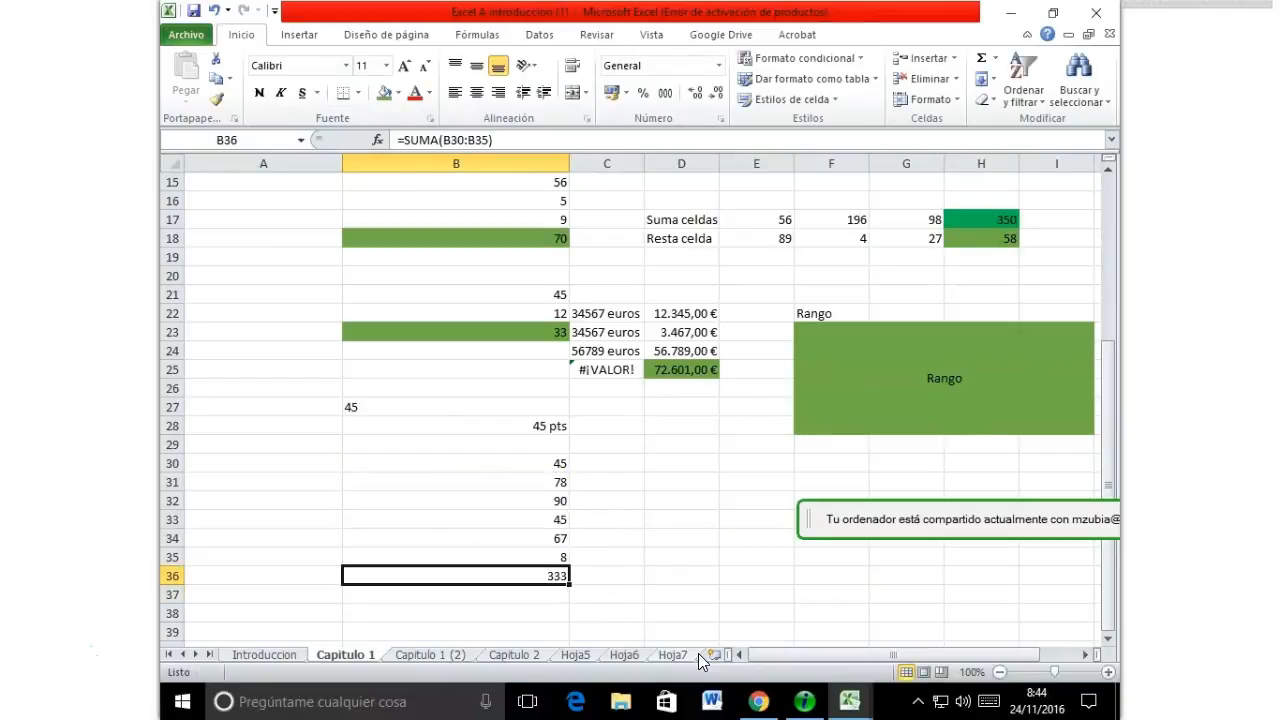
Step: Enter the labels Suma in cell A36 and Promedio in cell A37
key(Left)
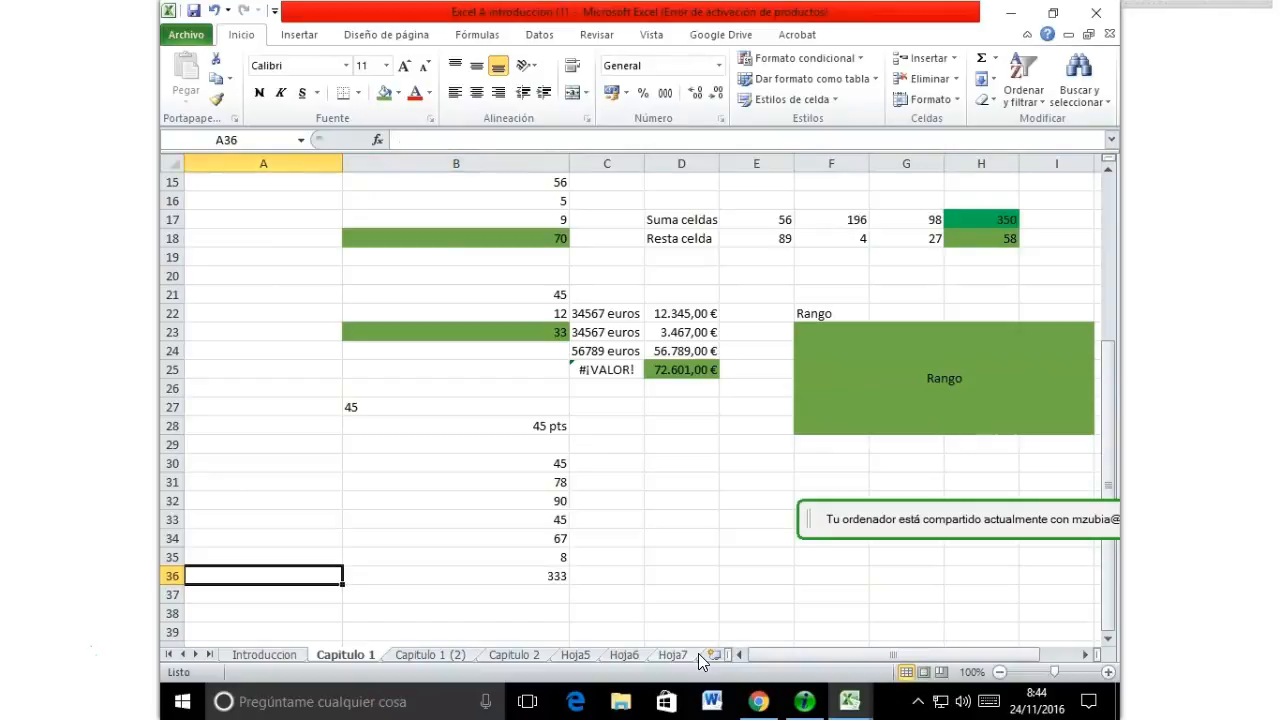
text(Suma)
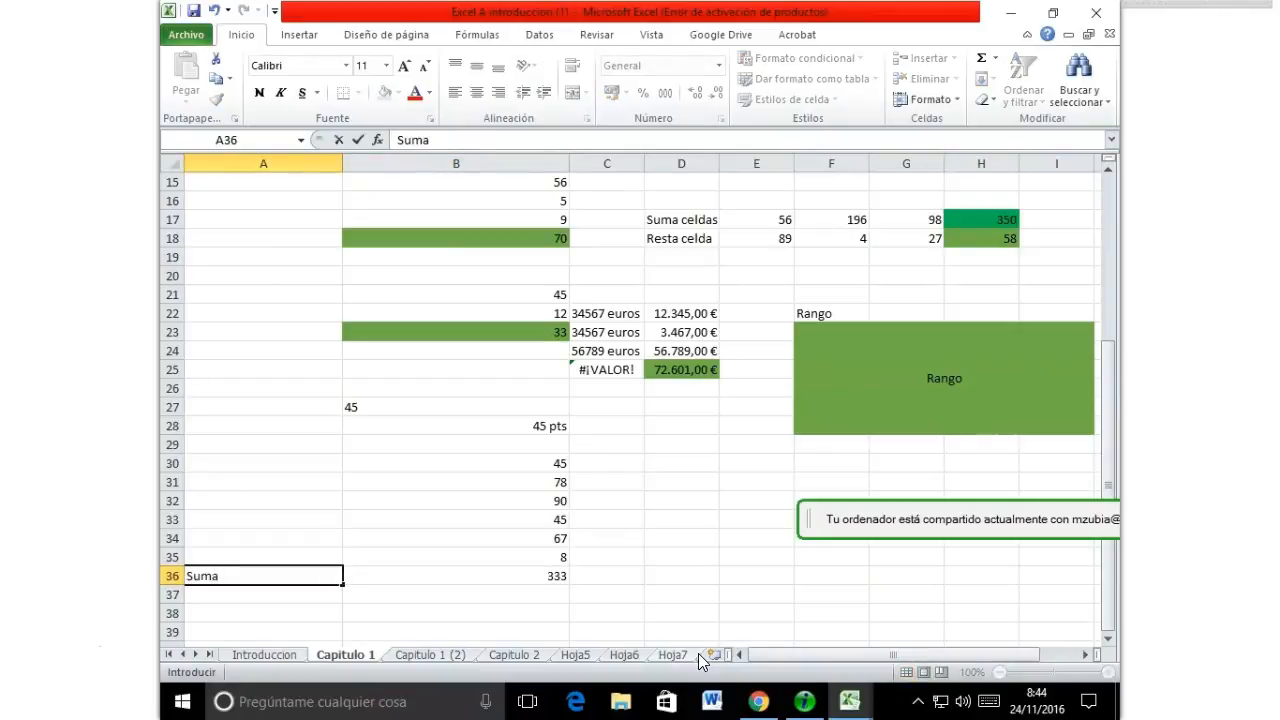
key(Return)
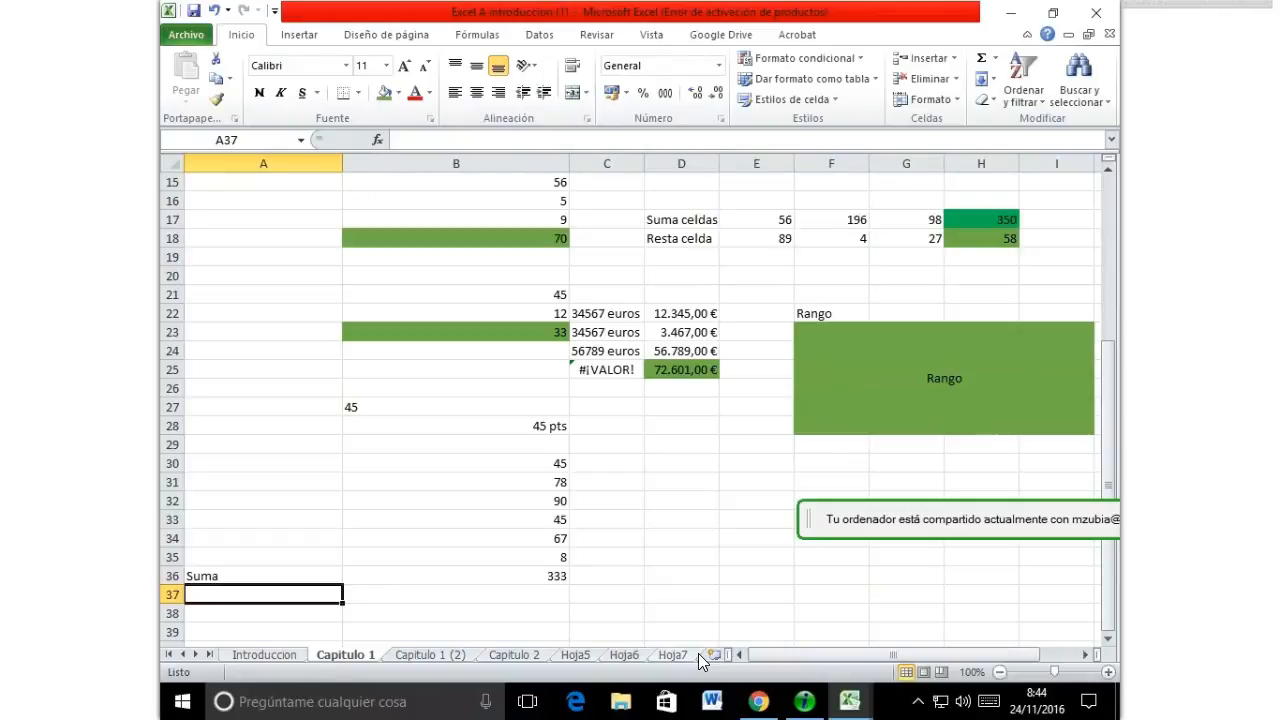
text(Promedio)
key(Return)
Step: Calculate the average of the six numbers in cell B37 with =PROMEDIO(B30:B35)
key(Up)
key(Right)
key(Right)
key(Left)
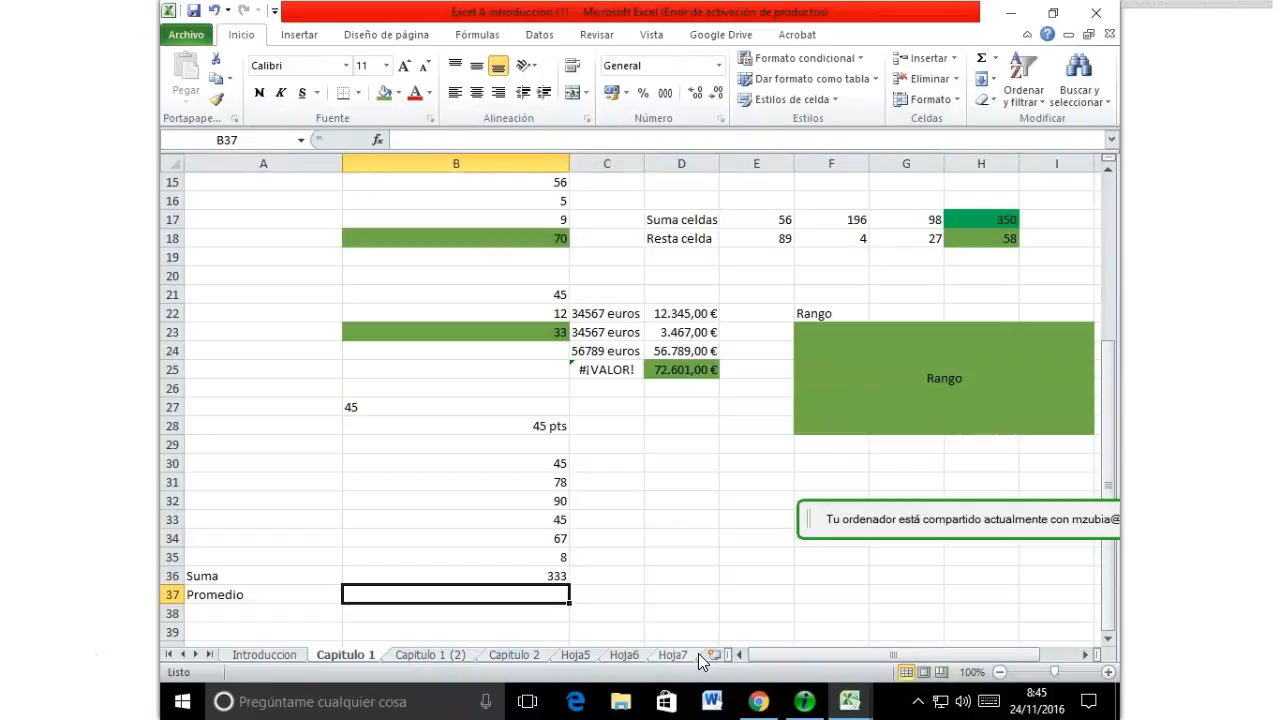
text(=promedio)
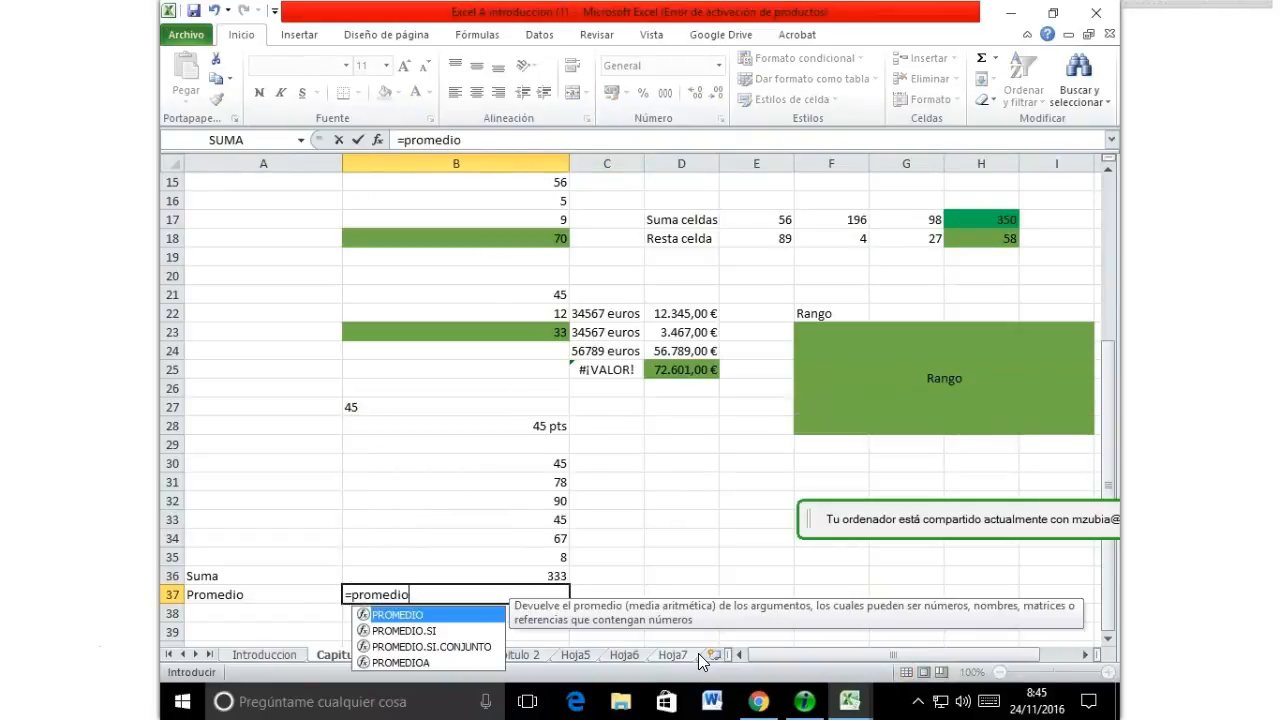
text(()
key(Up)
key(Up)
key(Up)
key(Up)
key(Up)
key(Up)
key(Up)
key(shift+Down)
key(shift+Down)
key(shift+Down)
key(shift+Down)
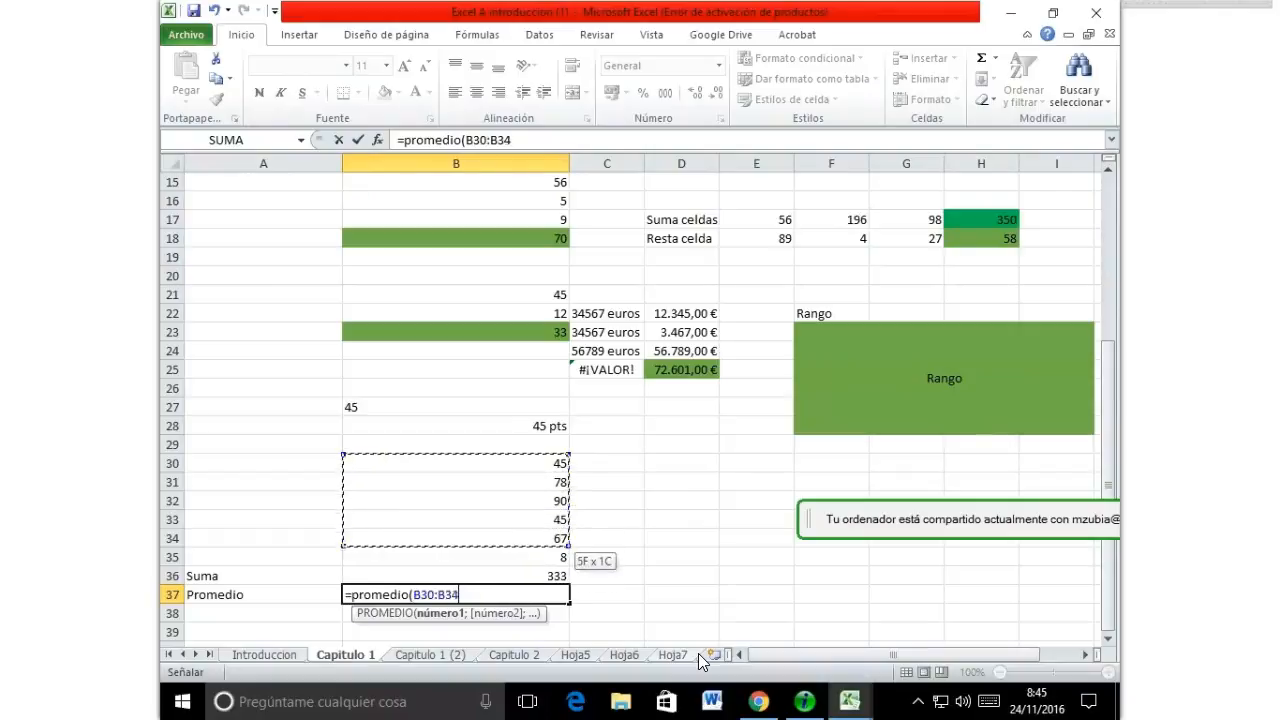
key(shift+Down)
text())
key(Return)
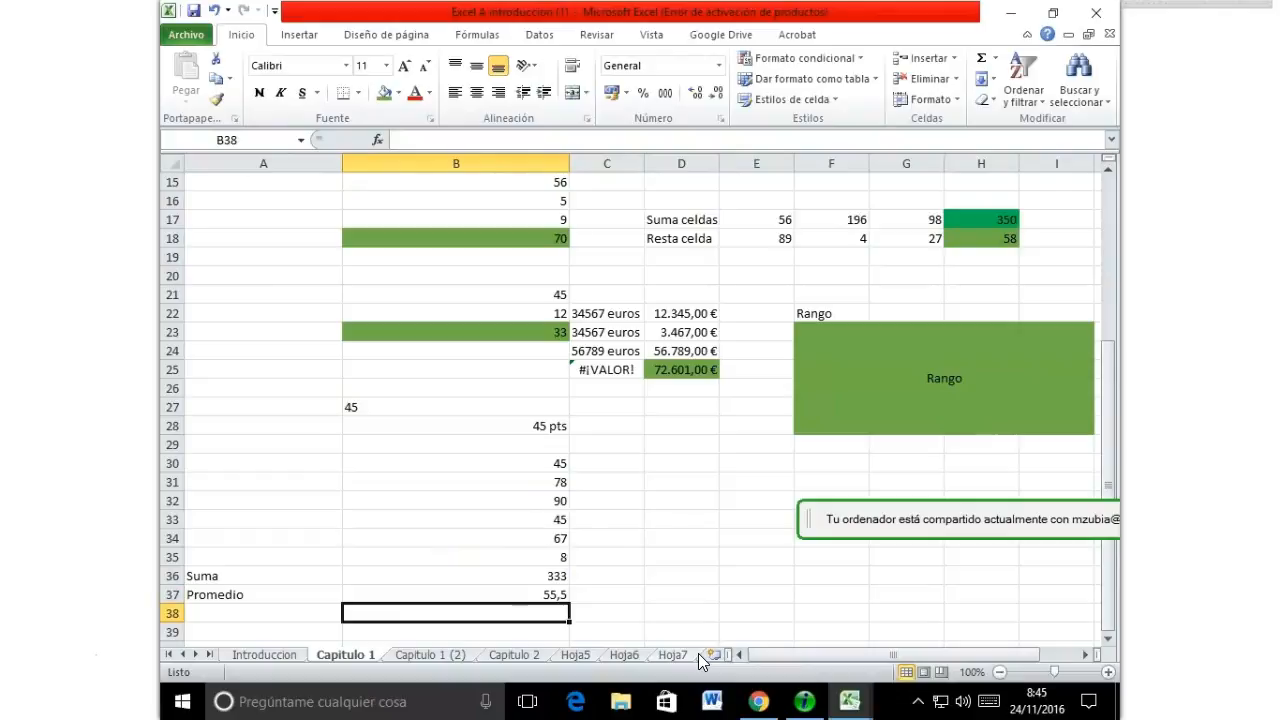
key(Up)
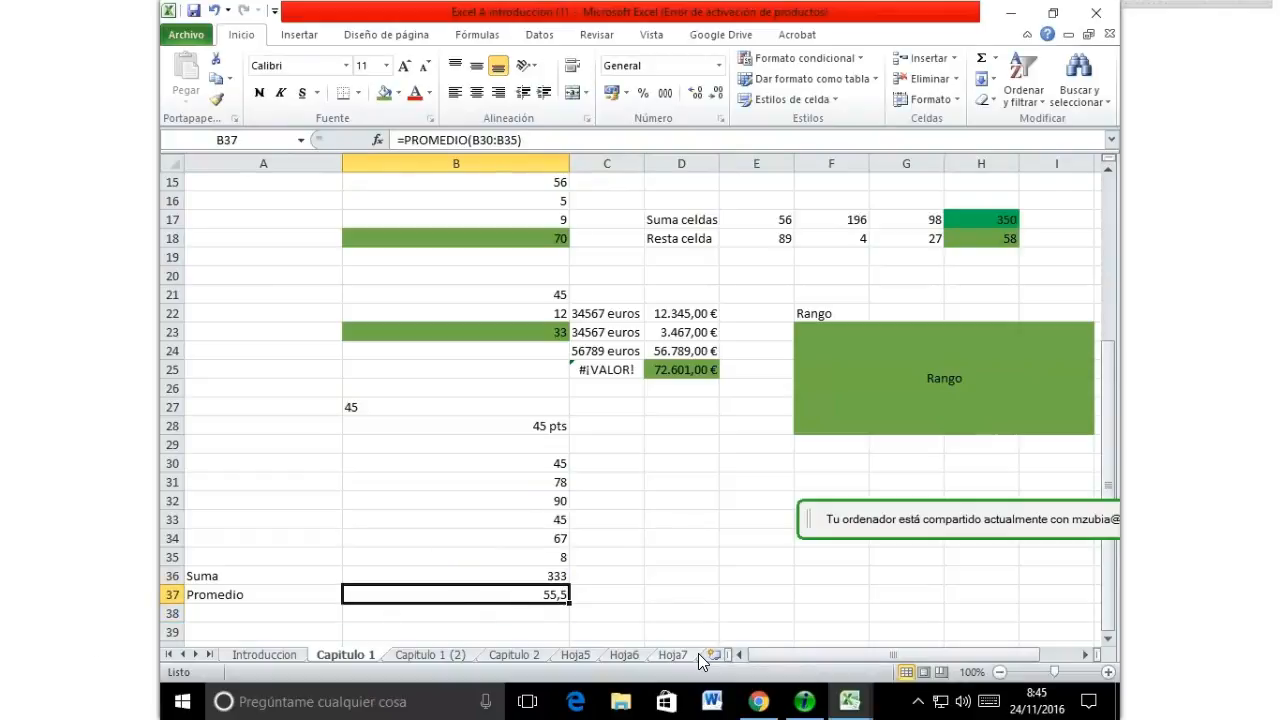
click(245, 612)
click(243, 575)
click(240, 594)
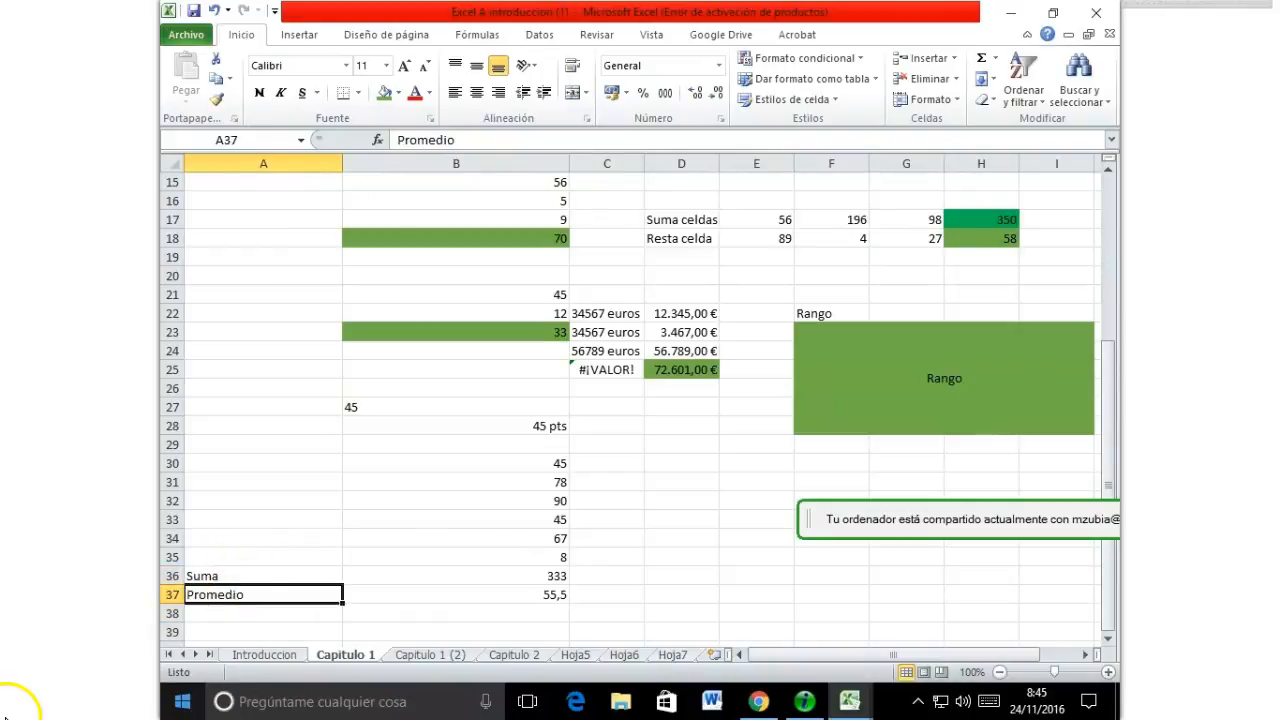
Step: Browse the function categories in the Insert Function dialog and the full function list under Todo
click(377, 142)
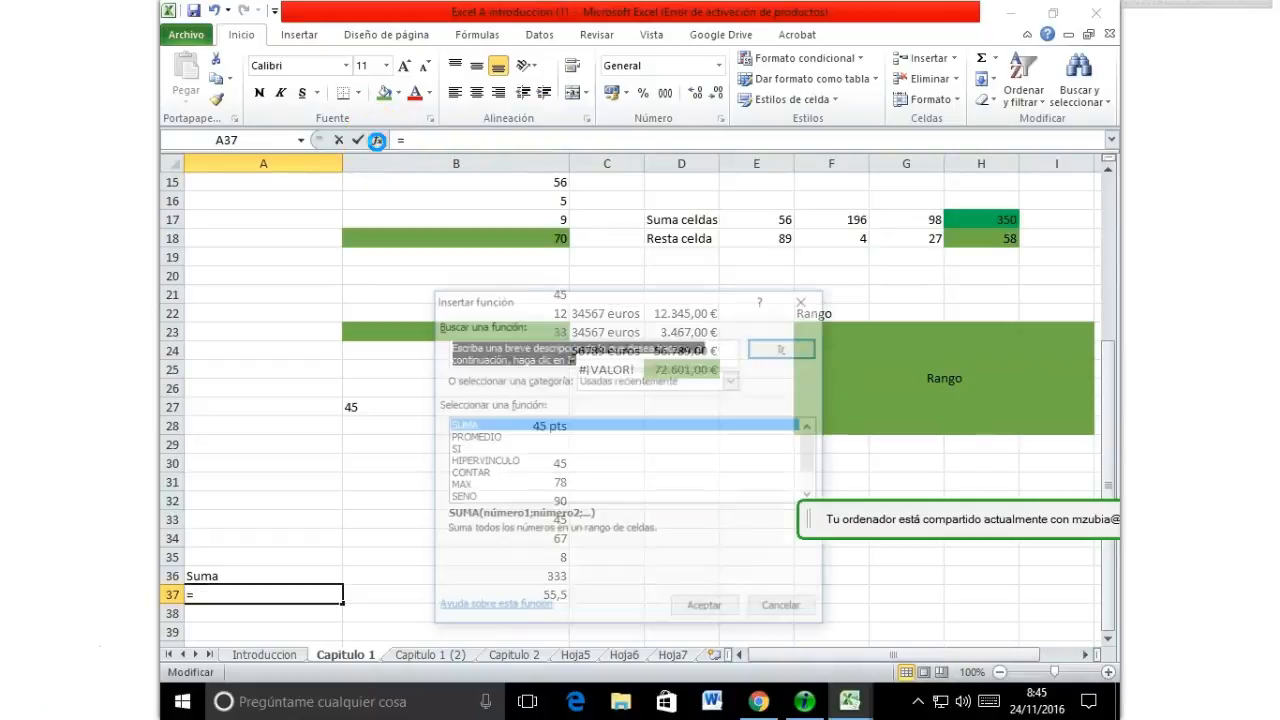
click(735, 382)
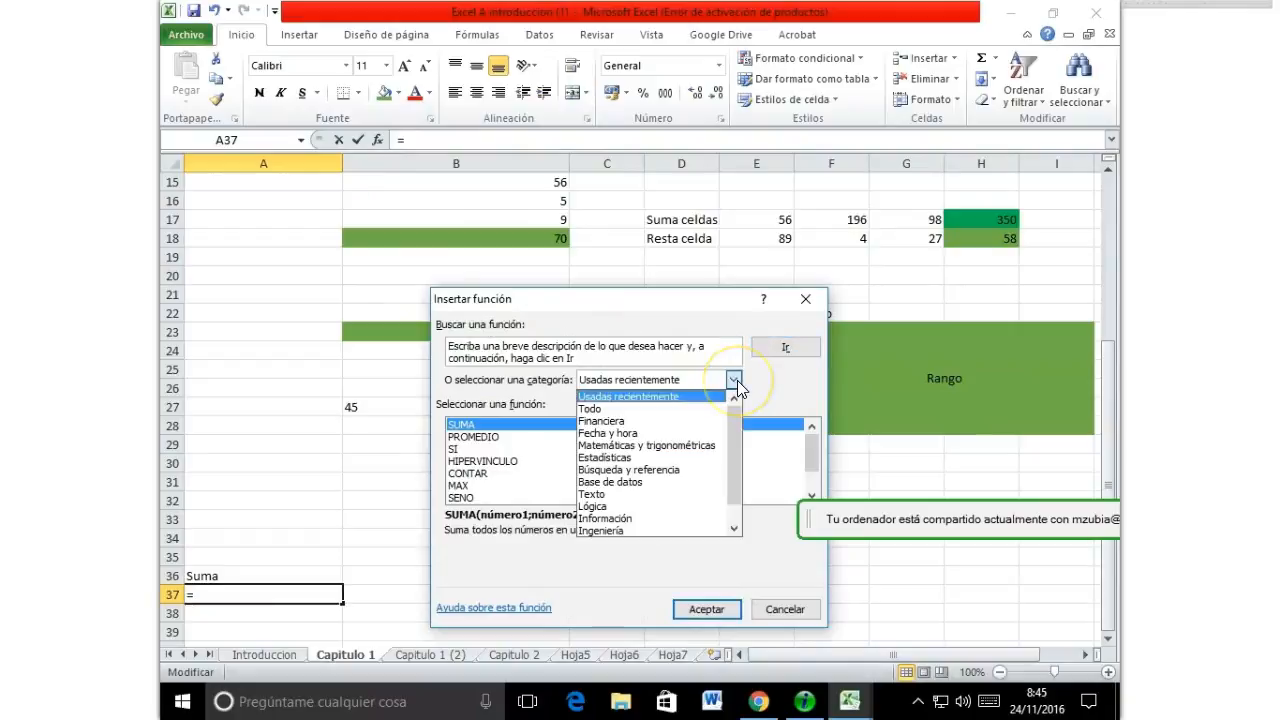
click(604, 410)
mouse_move(811, 432)
mouse_down()
mouse_move(809, 487)
mouse_move(811, 425)
mouse_up()
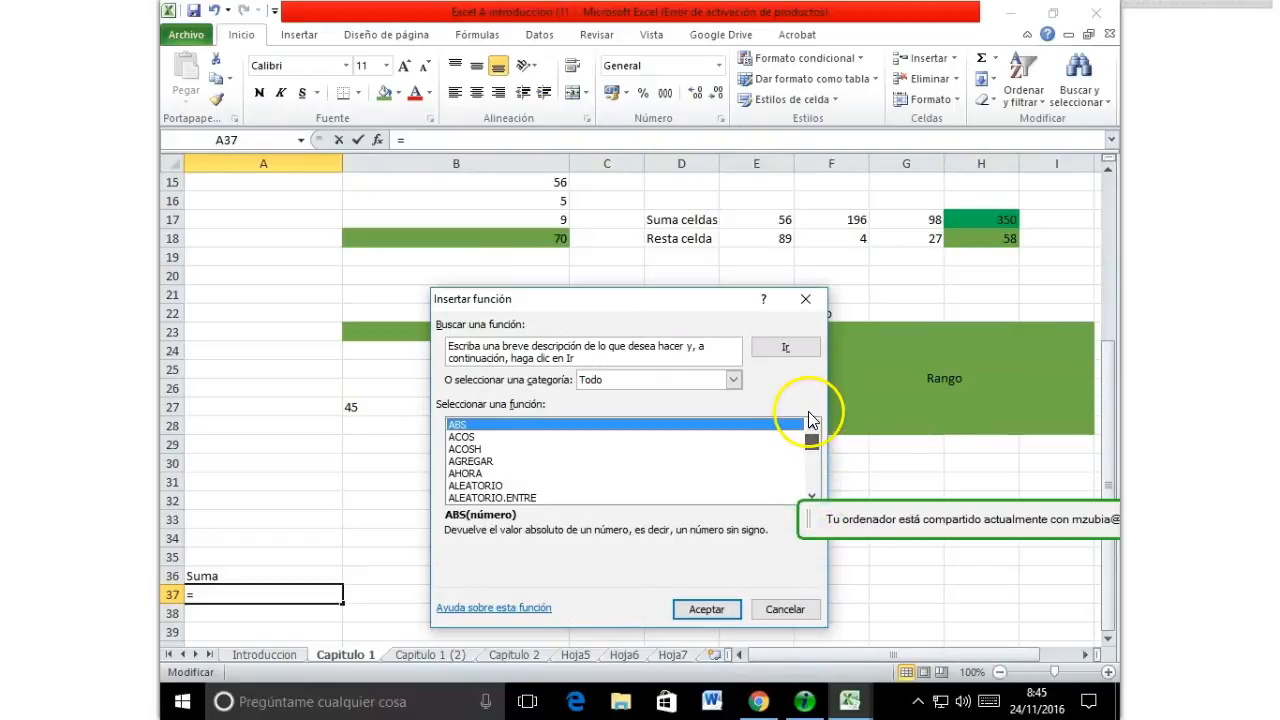
click(735, 380)
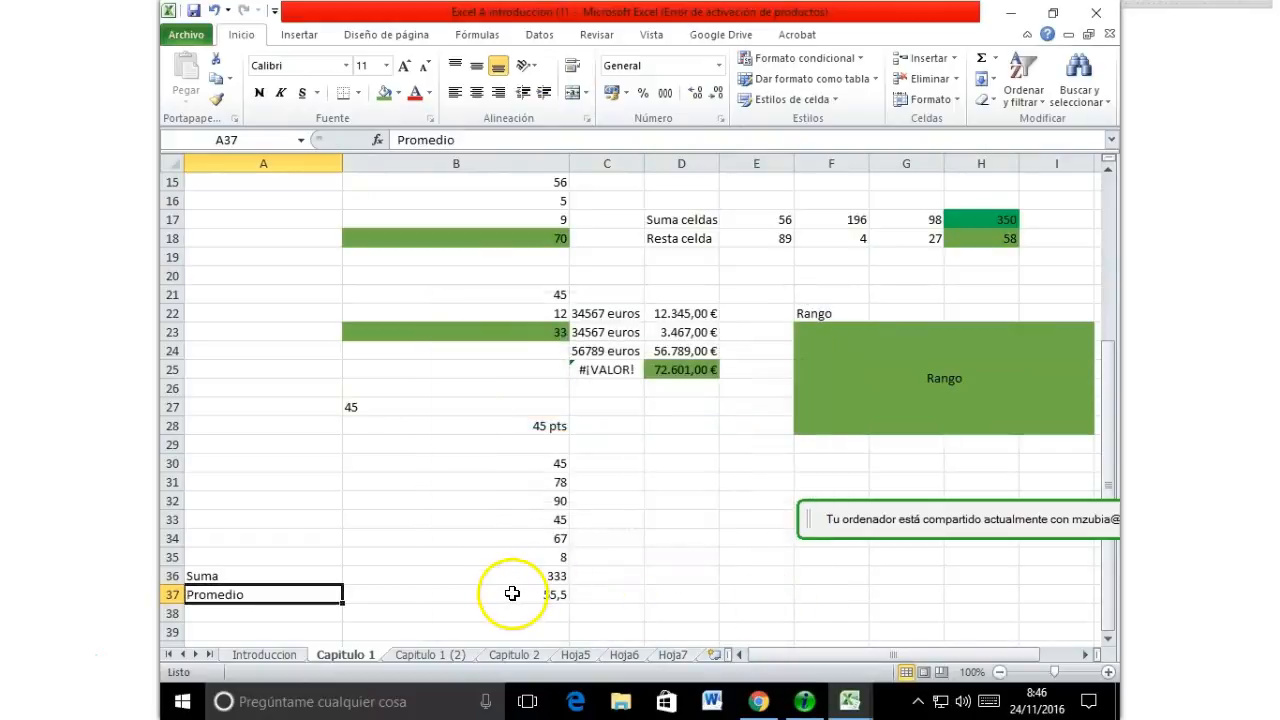
Step: Inspect the PROMEDIO formula in cell B37 and look back over the Capitulo 1 sheet
click(516, 592)
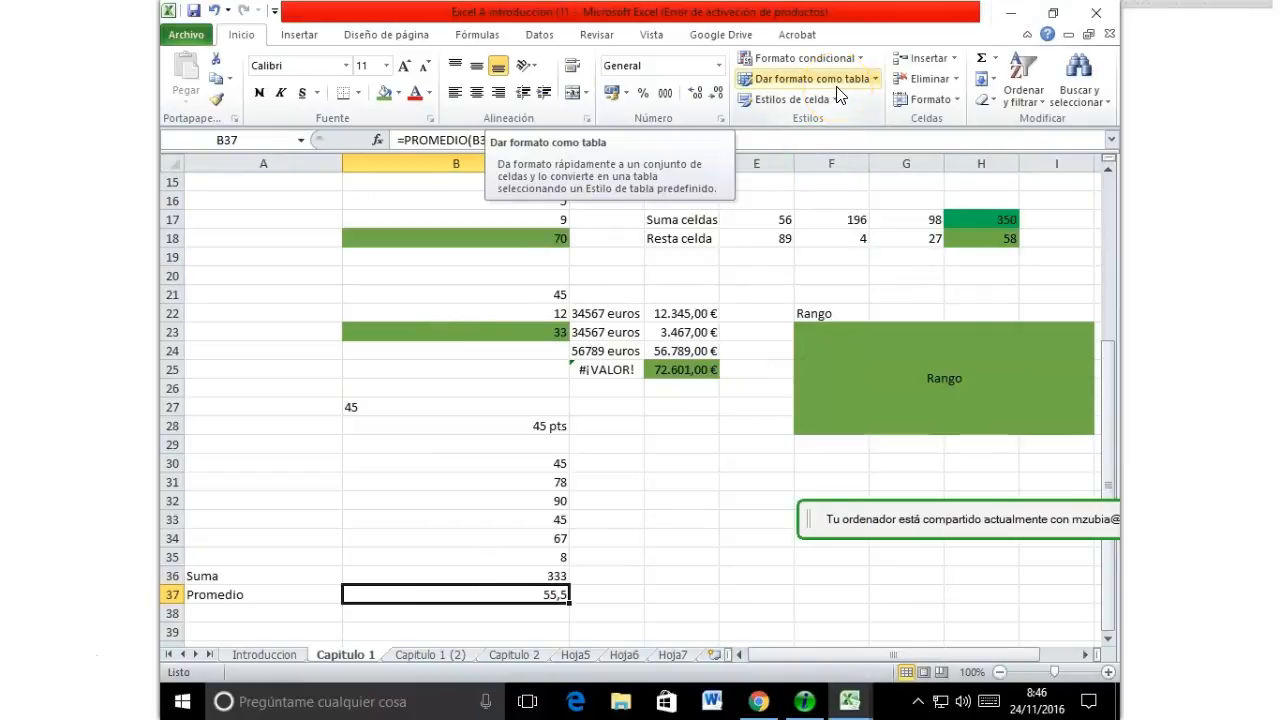
click(670, 593)
click(543, 598)
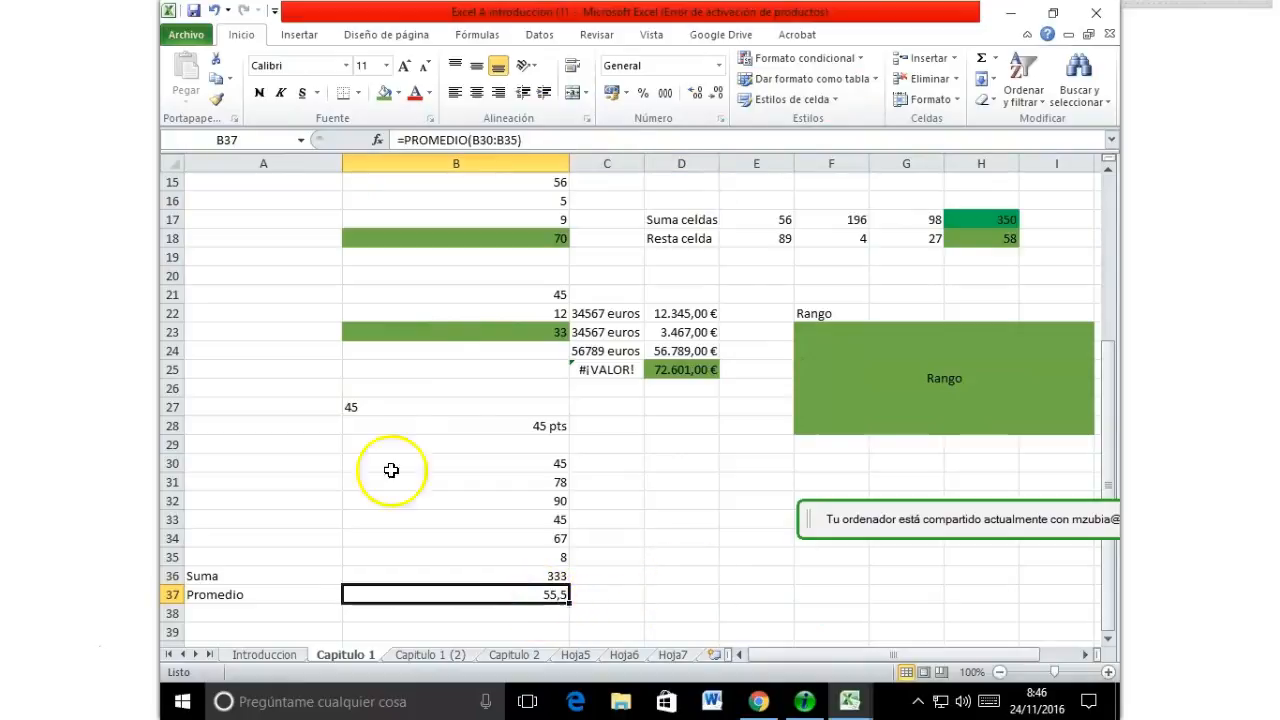
scroll(723, 533, up, 5)
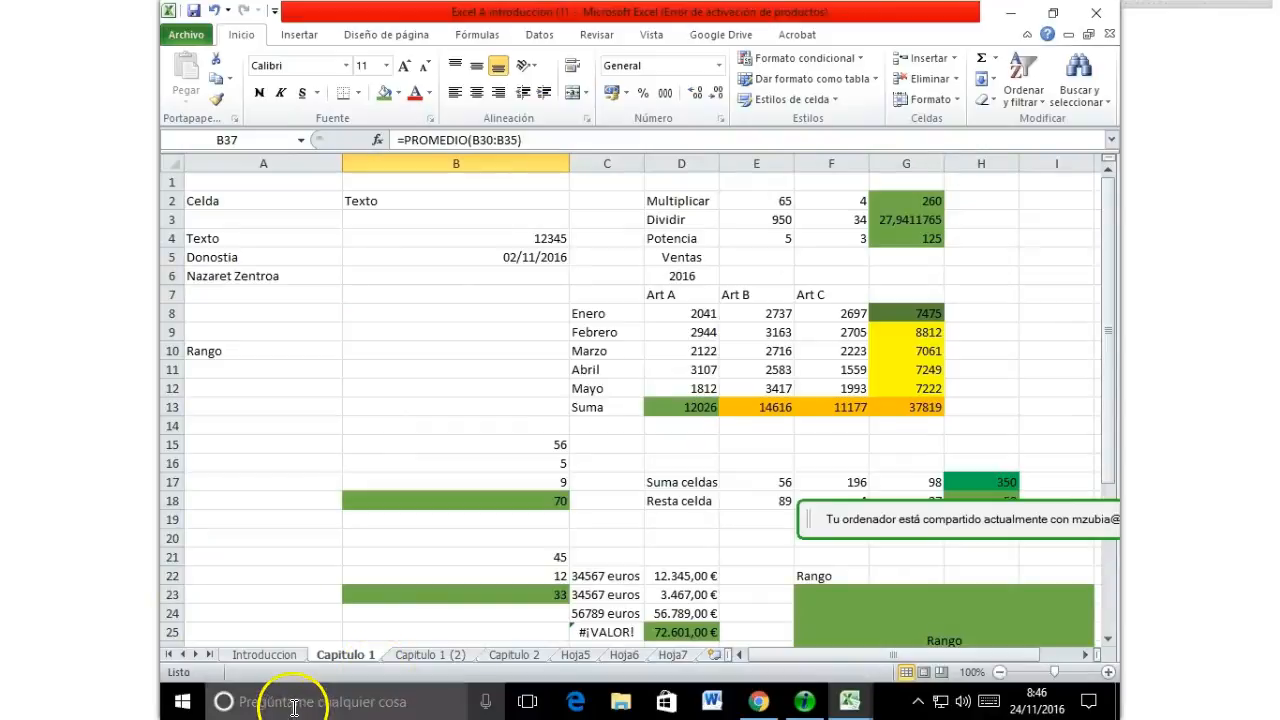
Step: Add four blank worksheets at the end of the workbook
click(716, 655)
click(685, 655)
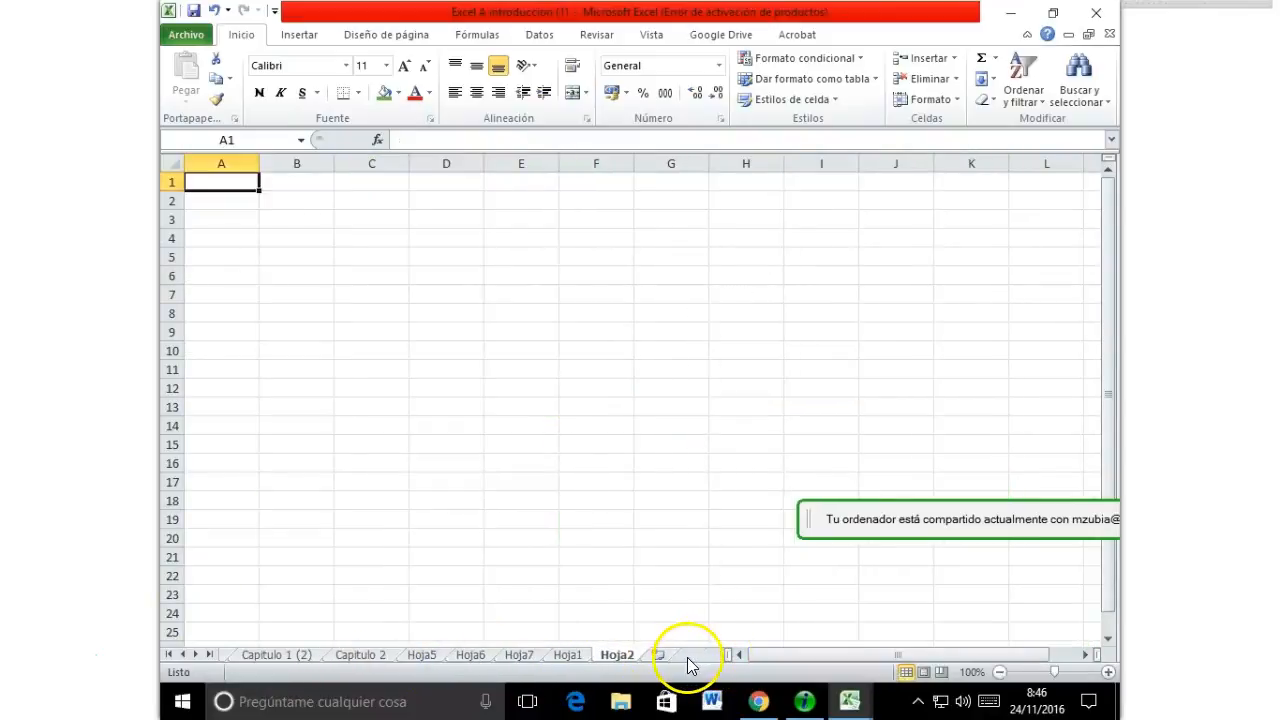
click(660, 655)
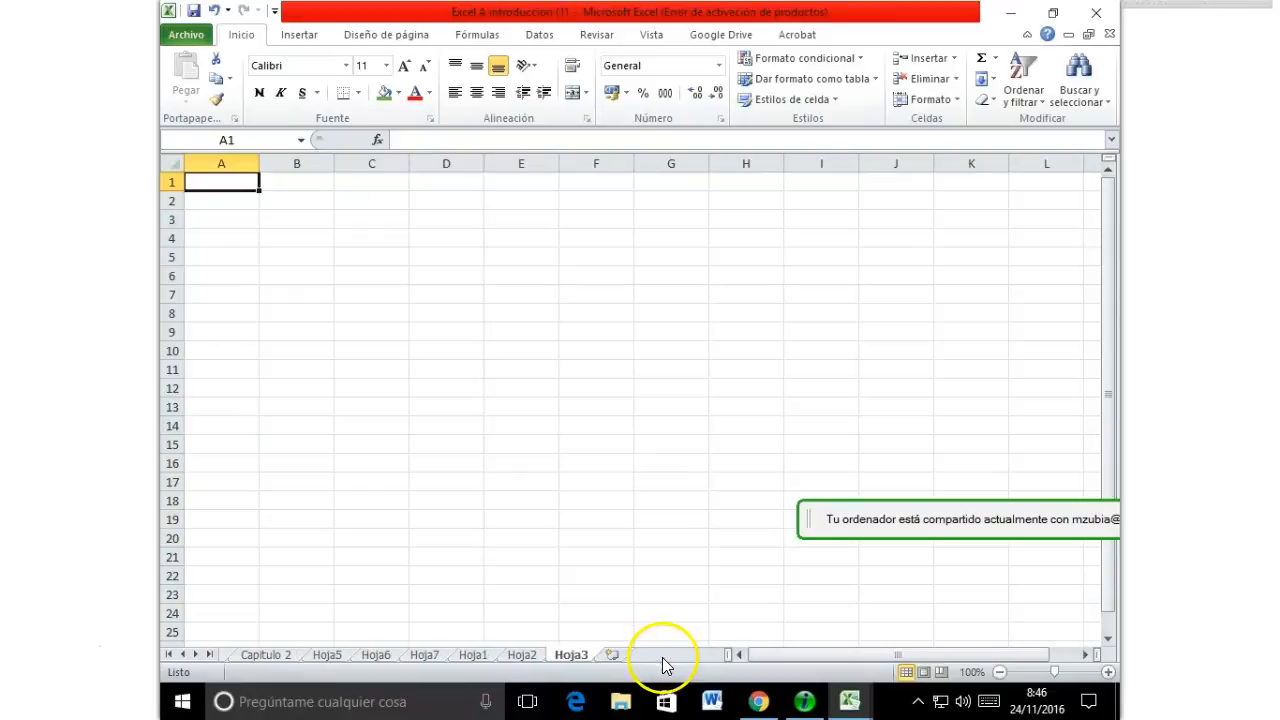
click(612, 655)
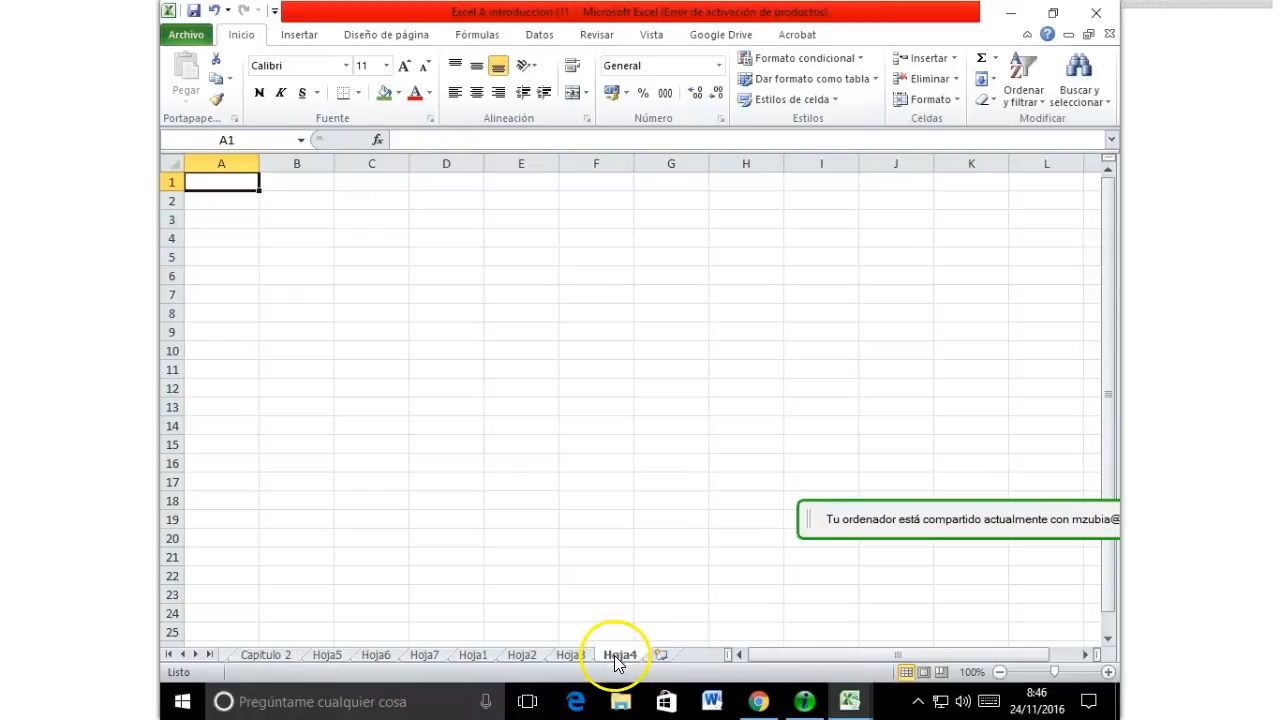
Step: Look at the sheet management options for worksheet Hoja4, including delete and rename, without applying any
right_click(615, 657)
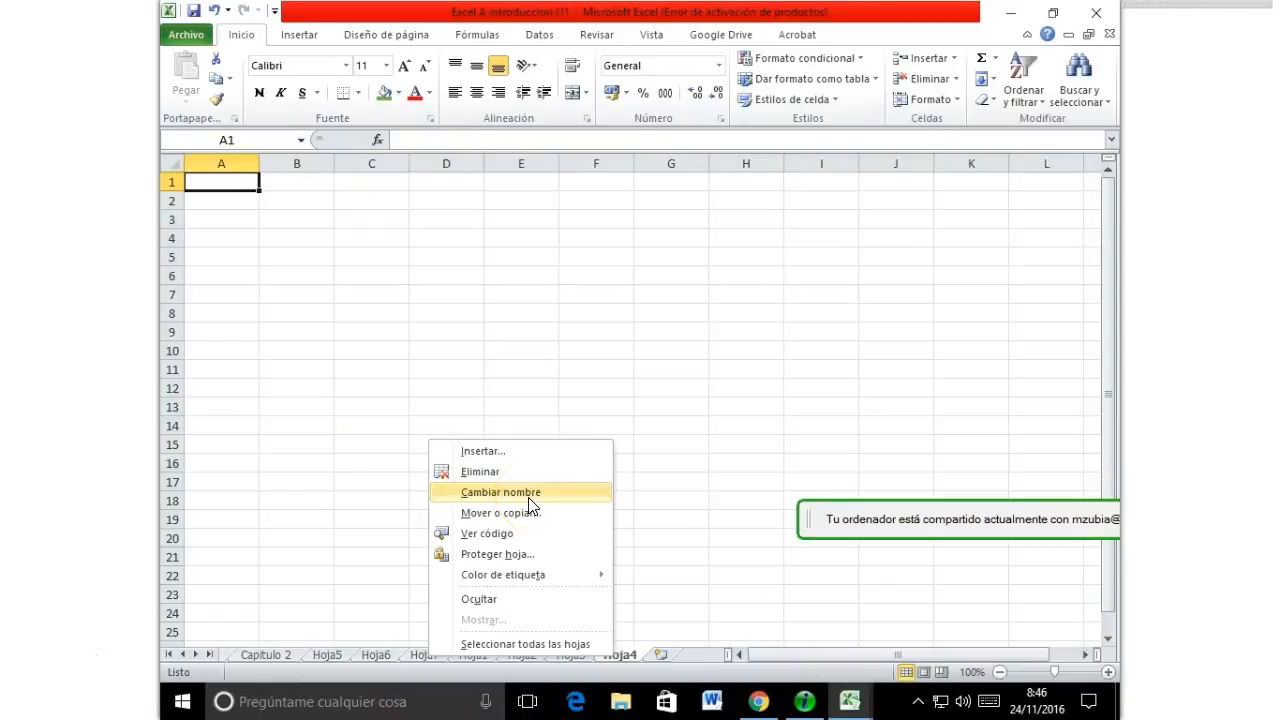
click(480, 476)
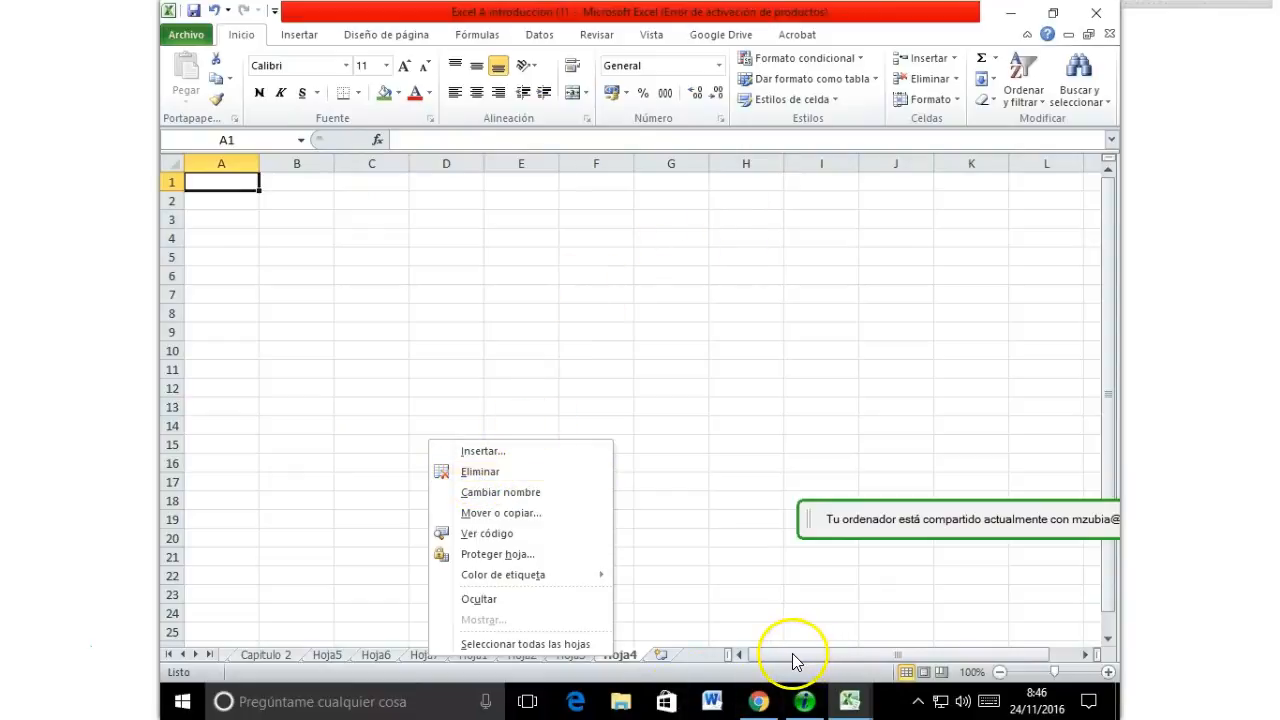
click(103, 621)
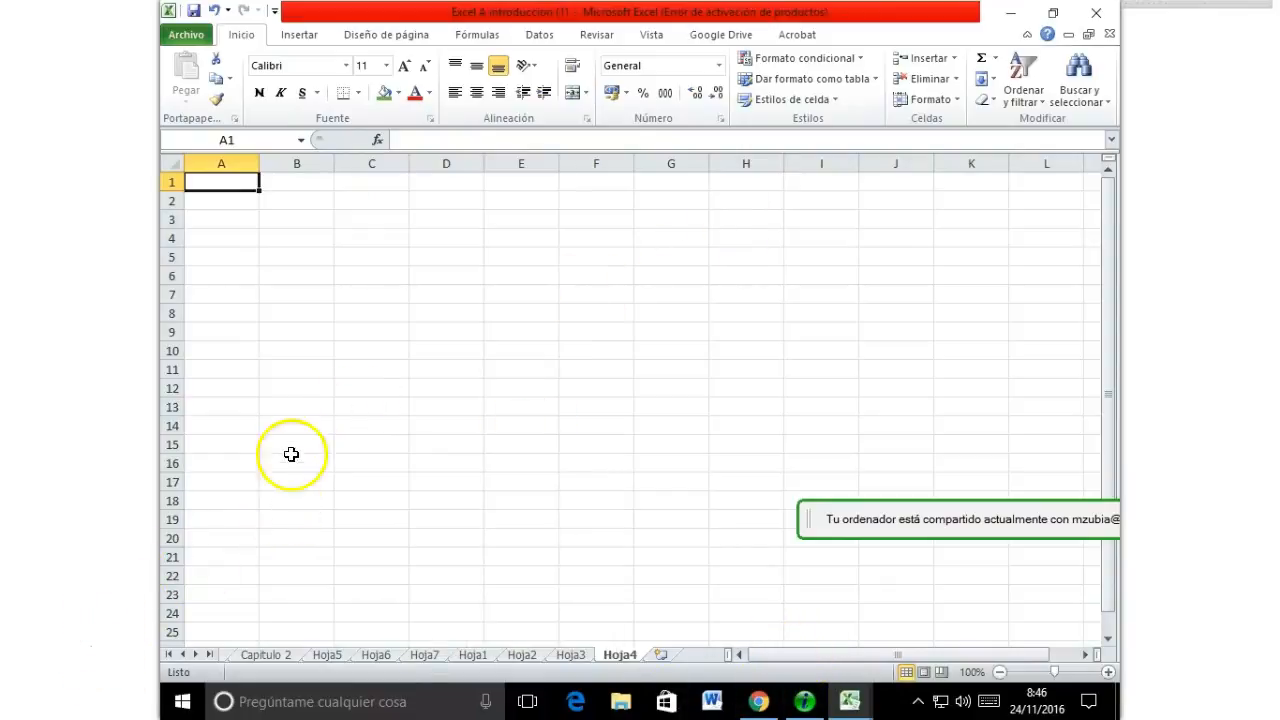
click(295, 386)
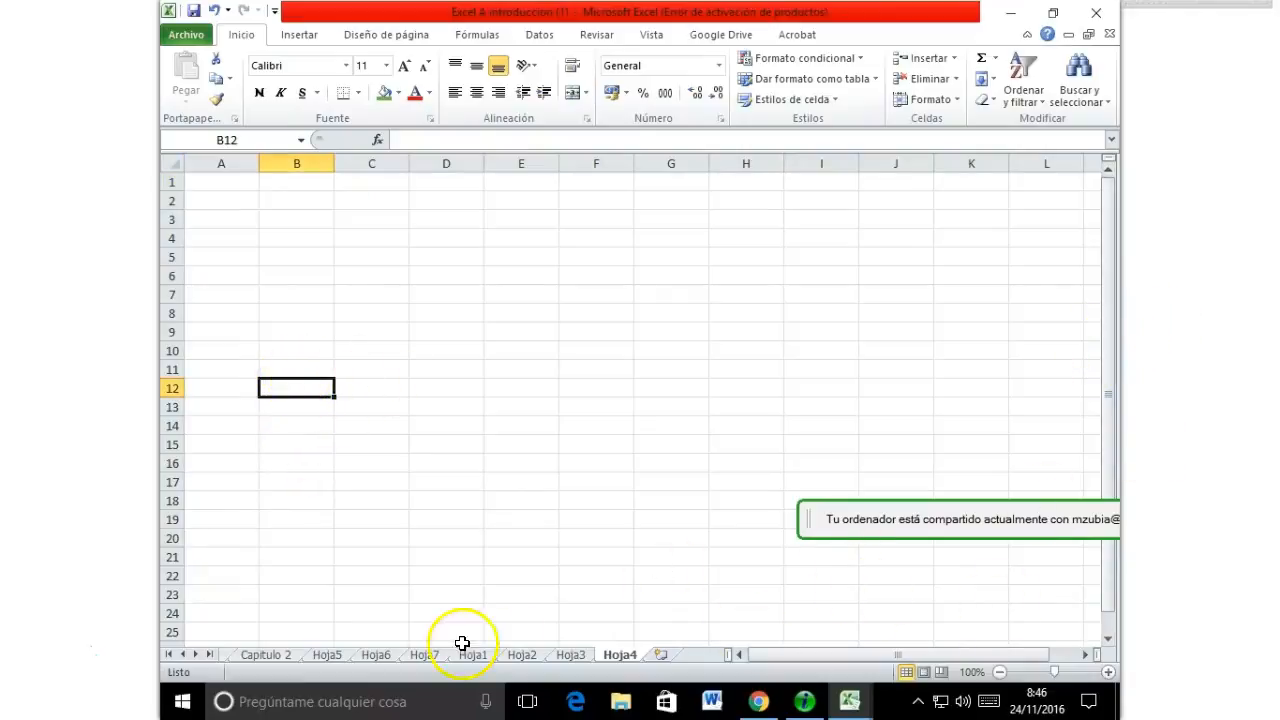
Step: Switch to the Capitulo 2 worksheet
click(327, 654)
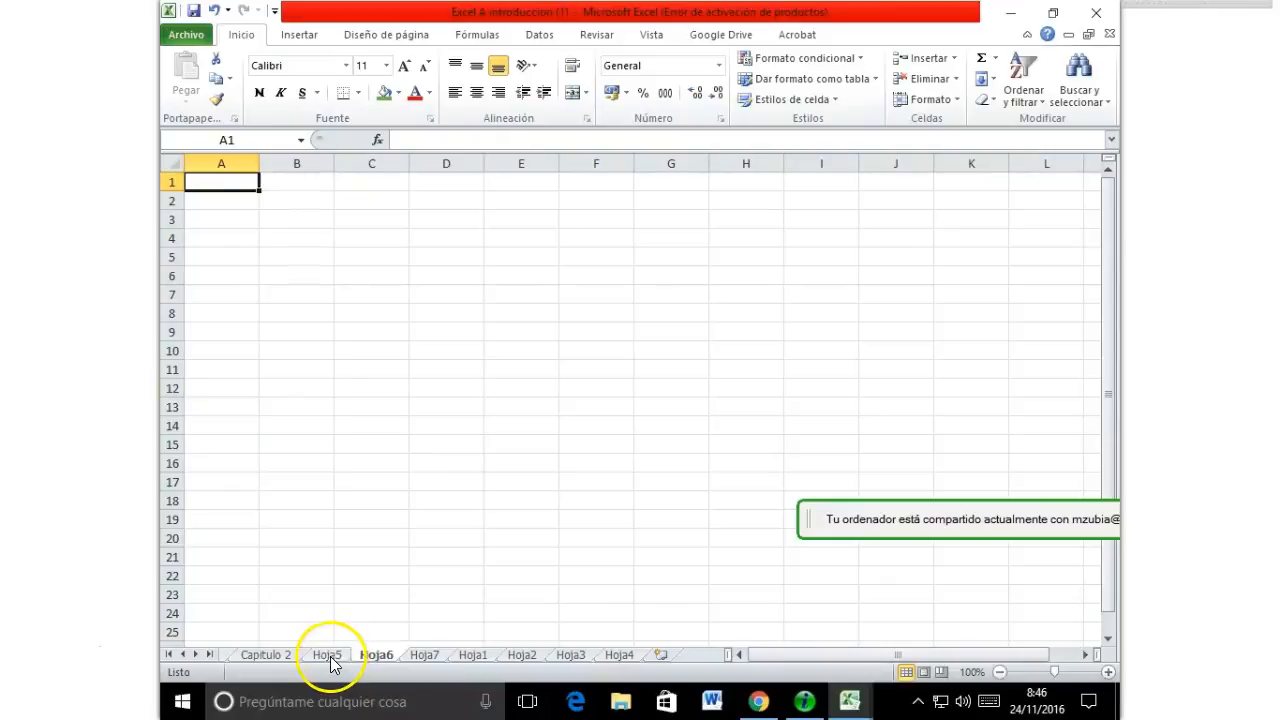
click(254, 656)
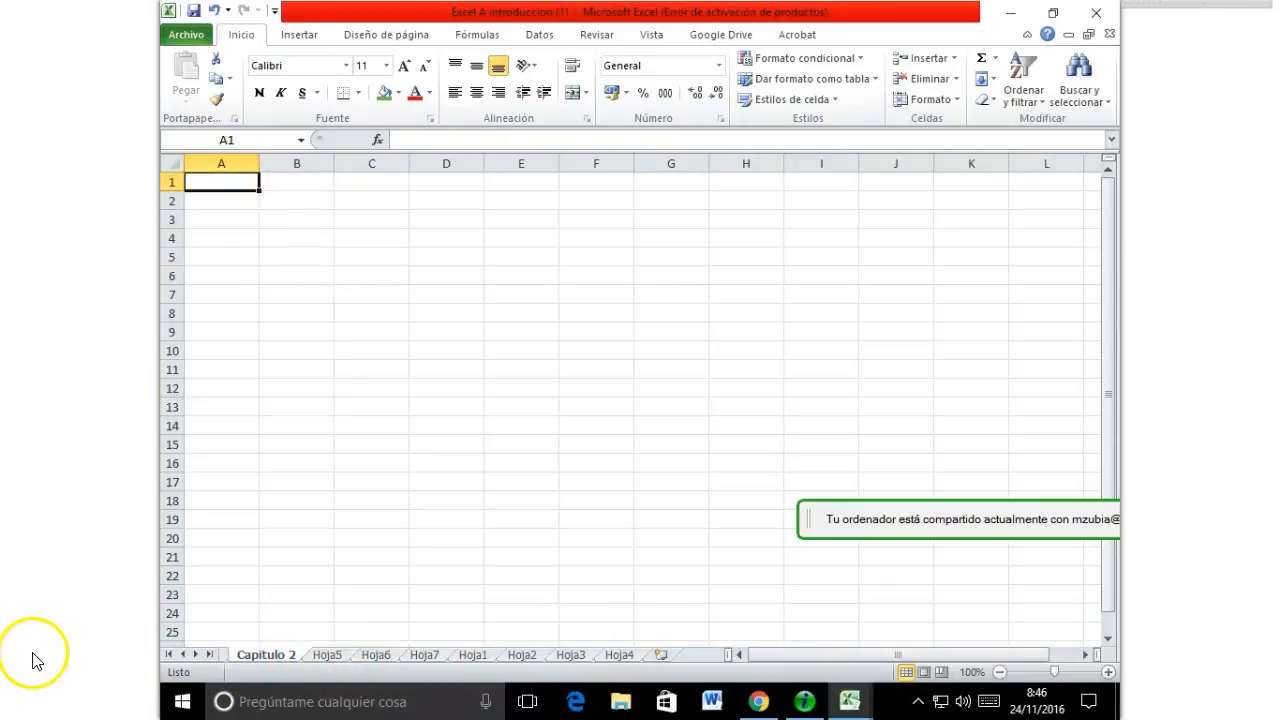